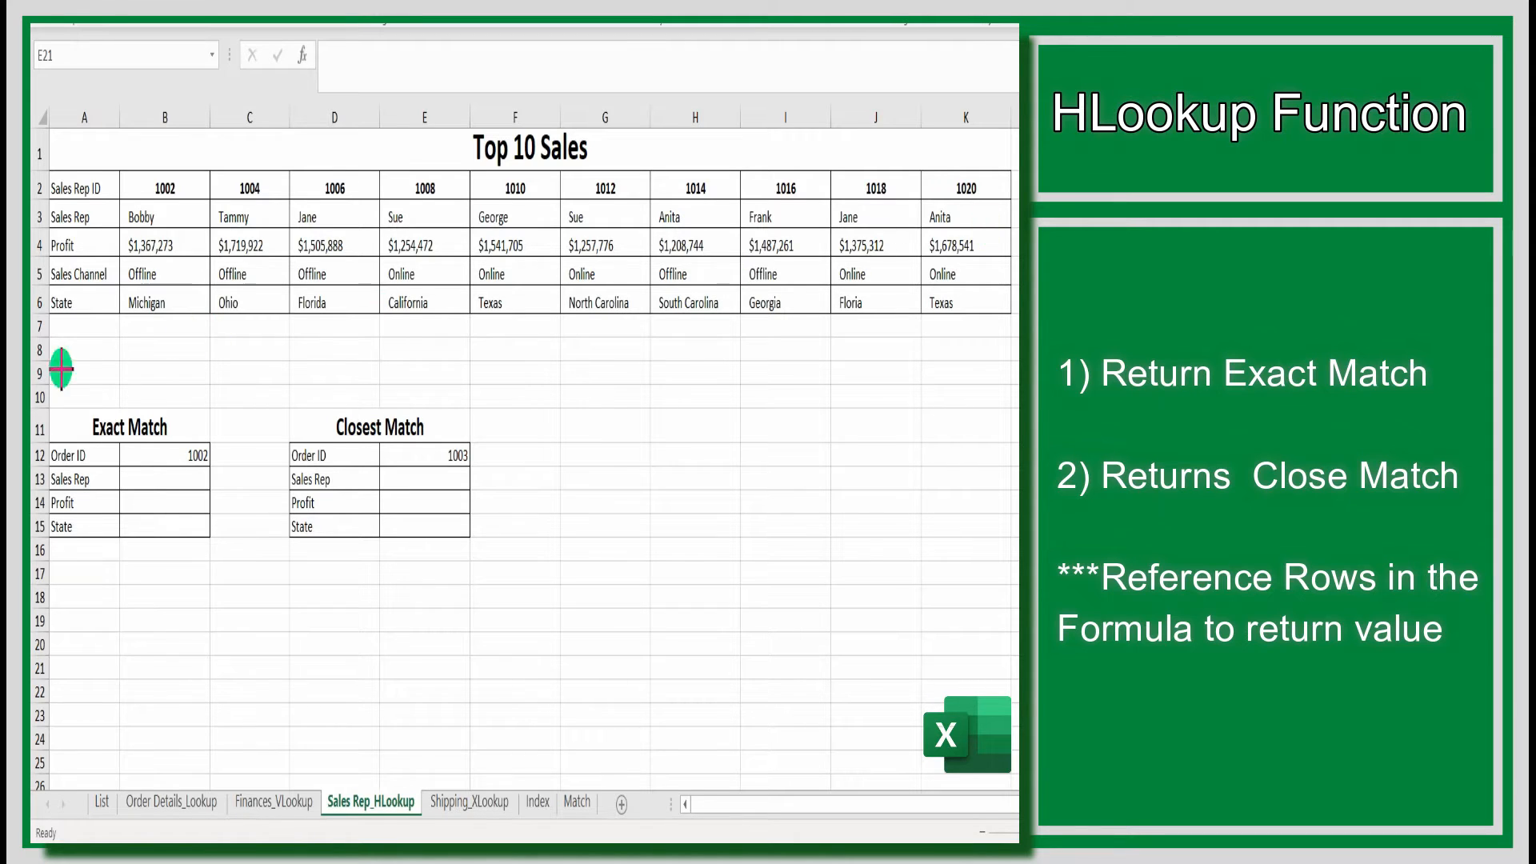
mouse_move(49, 413)
left_mouse_down()
mouse_move(219, 452)
mouse_move(208, 443)
left_mouse_up()
left_click_drag(286, 406, 470, 440)
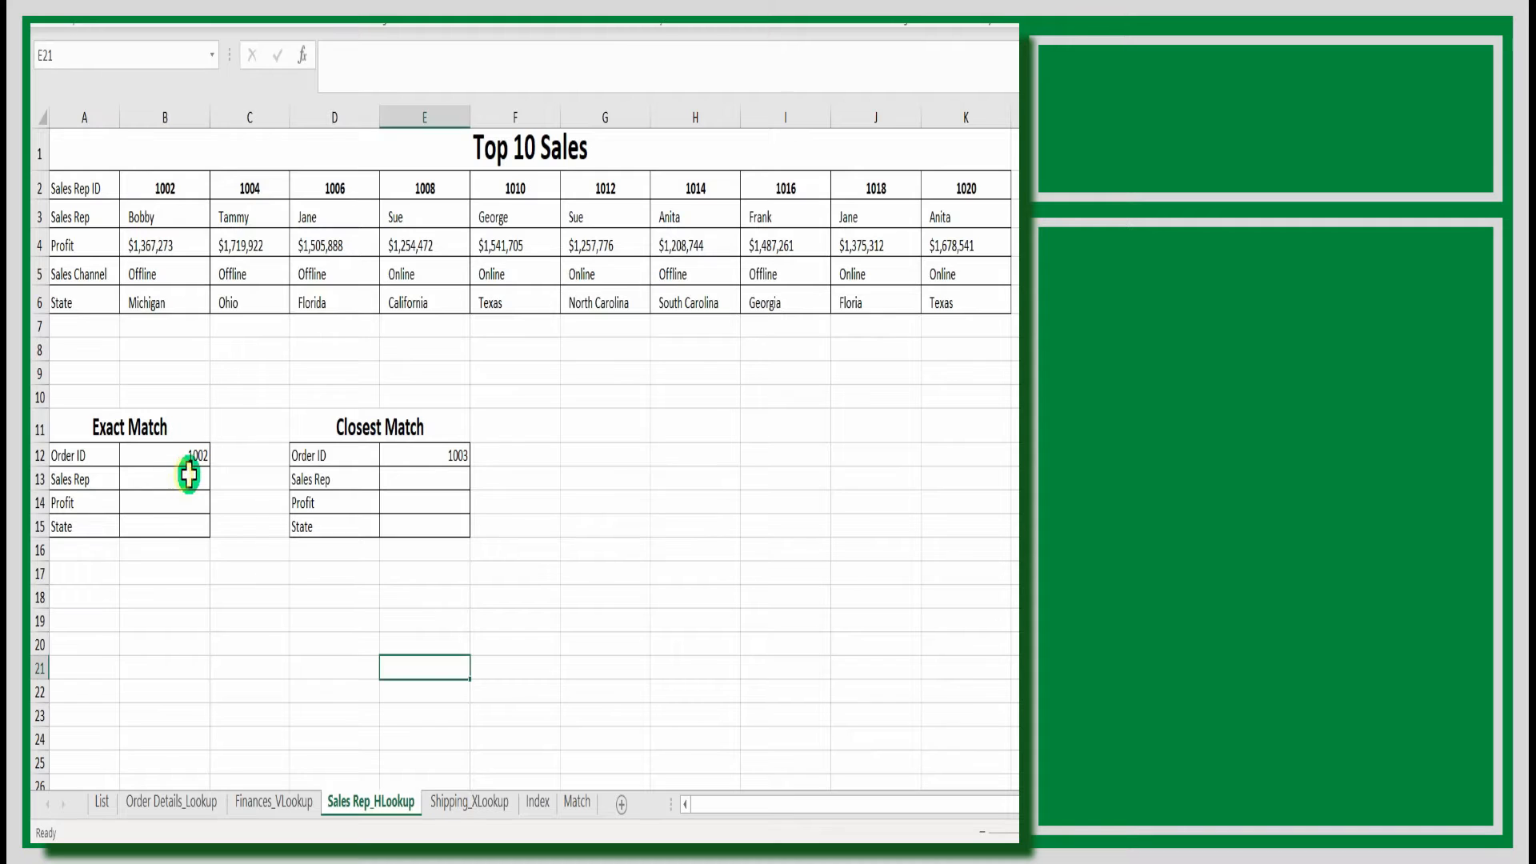
Begin an HLOOKUP formula in the Exact Match Sales Rep cell B13 with lookup value B12 and table array B2:K6.
left_click(189, 475)
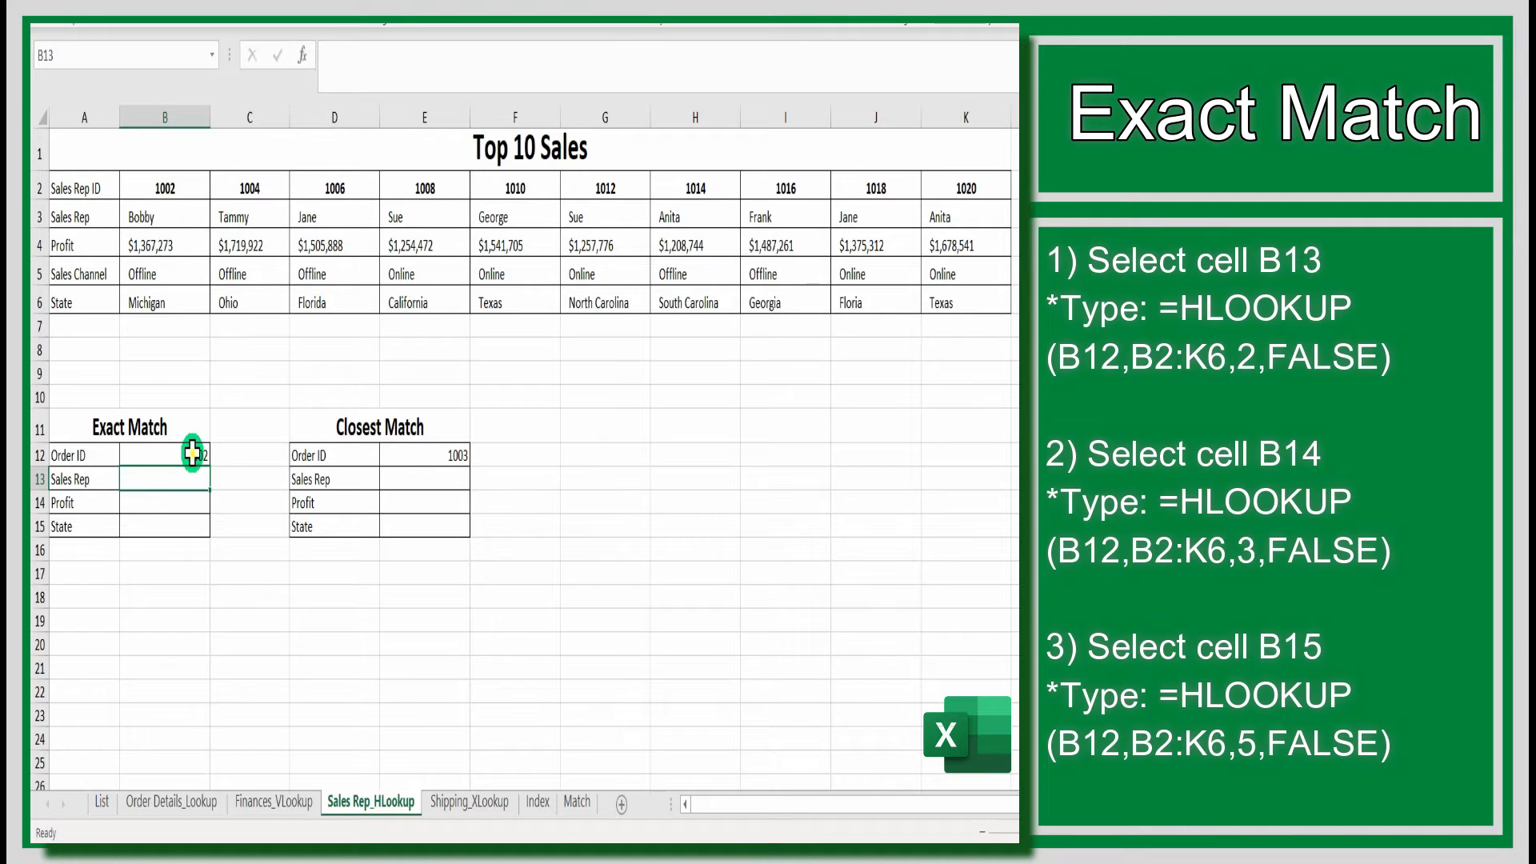
left_click(192, 453)
left_click(191, 479)
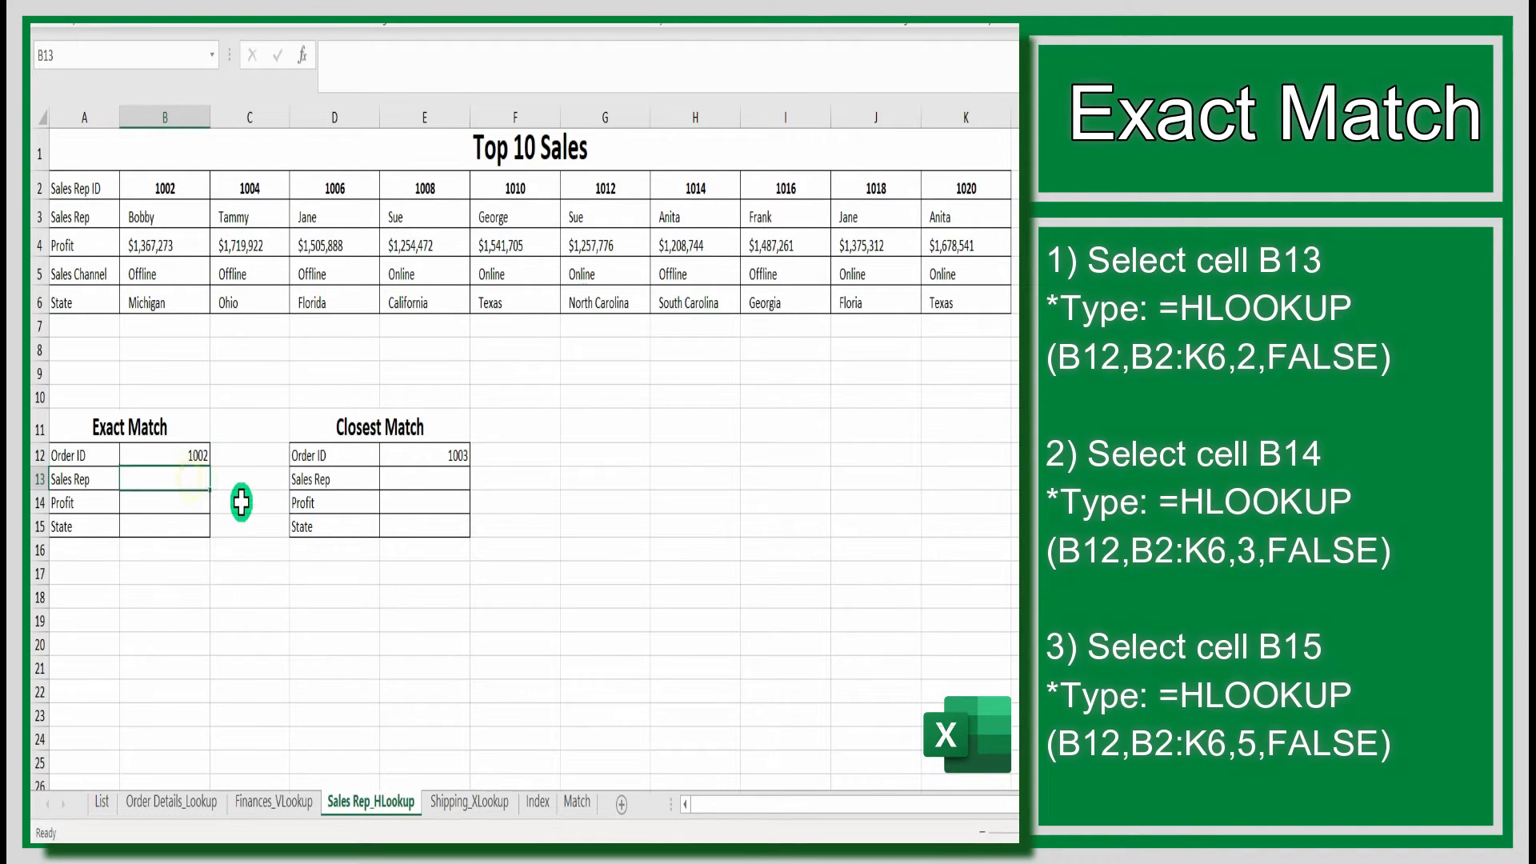
key("F2")
type("=")
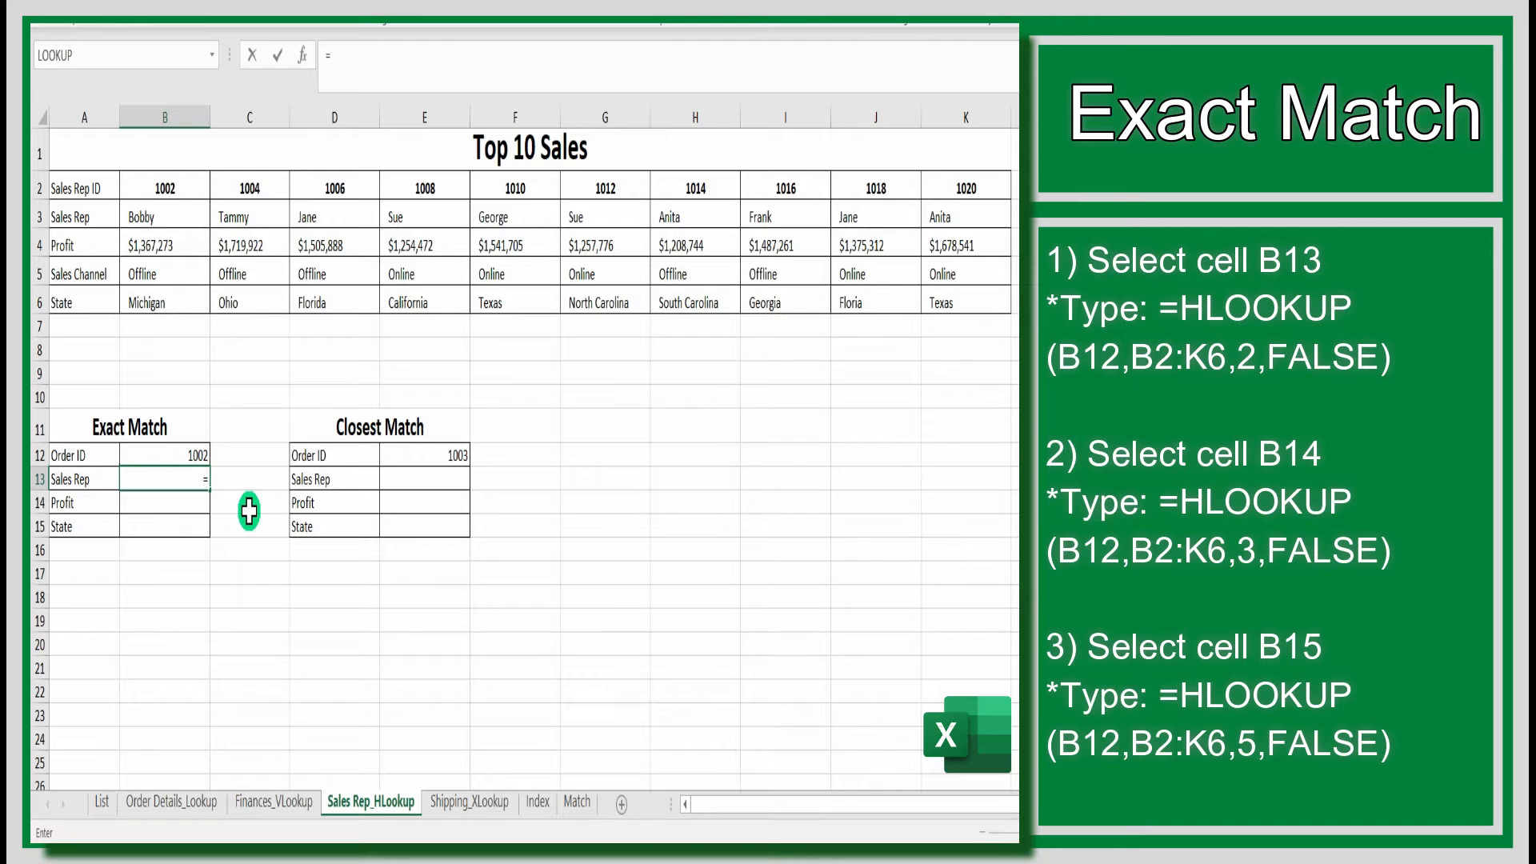
type("hlook")
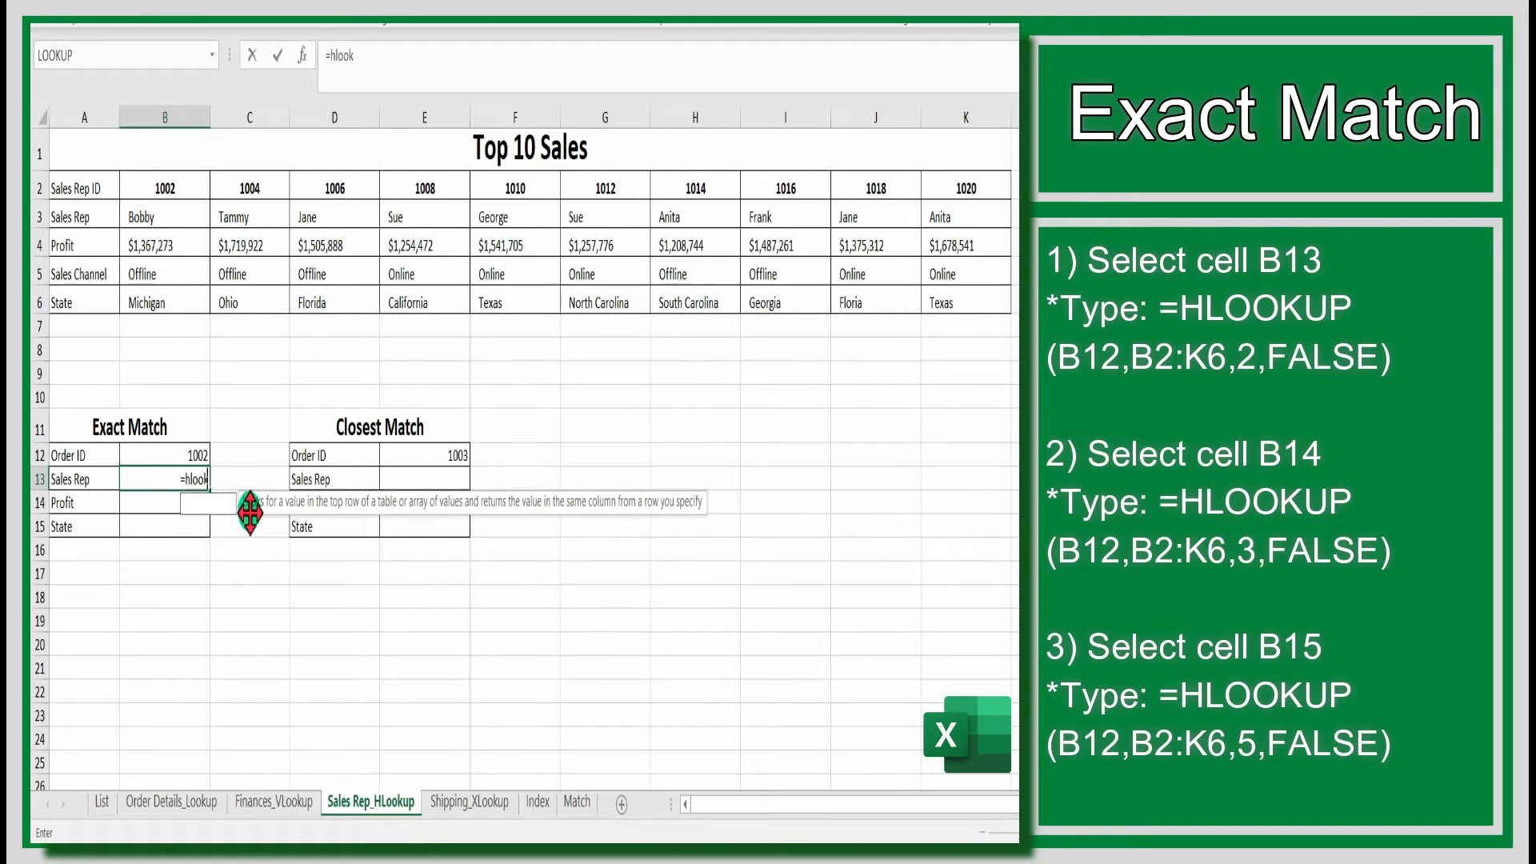
type("up(")
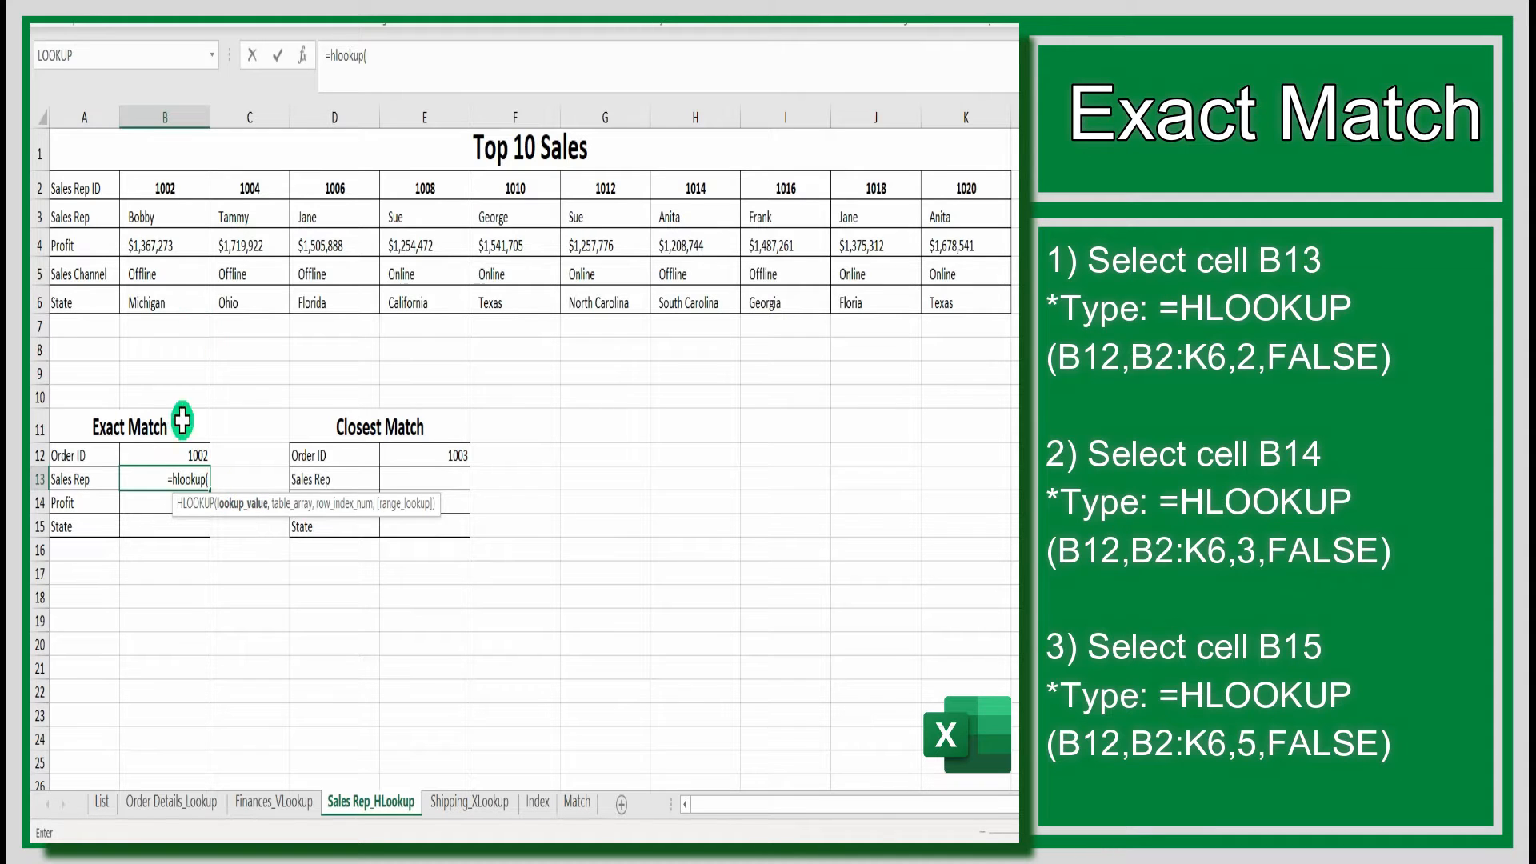
left_click(188, 453)
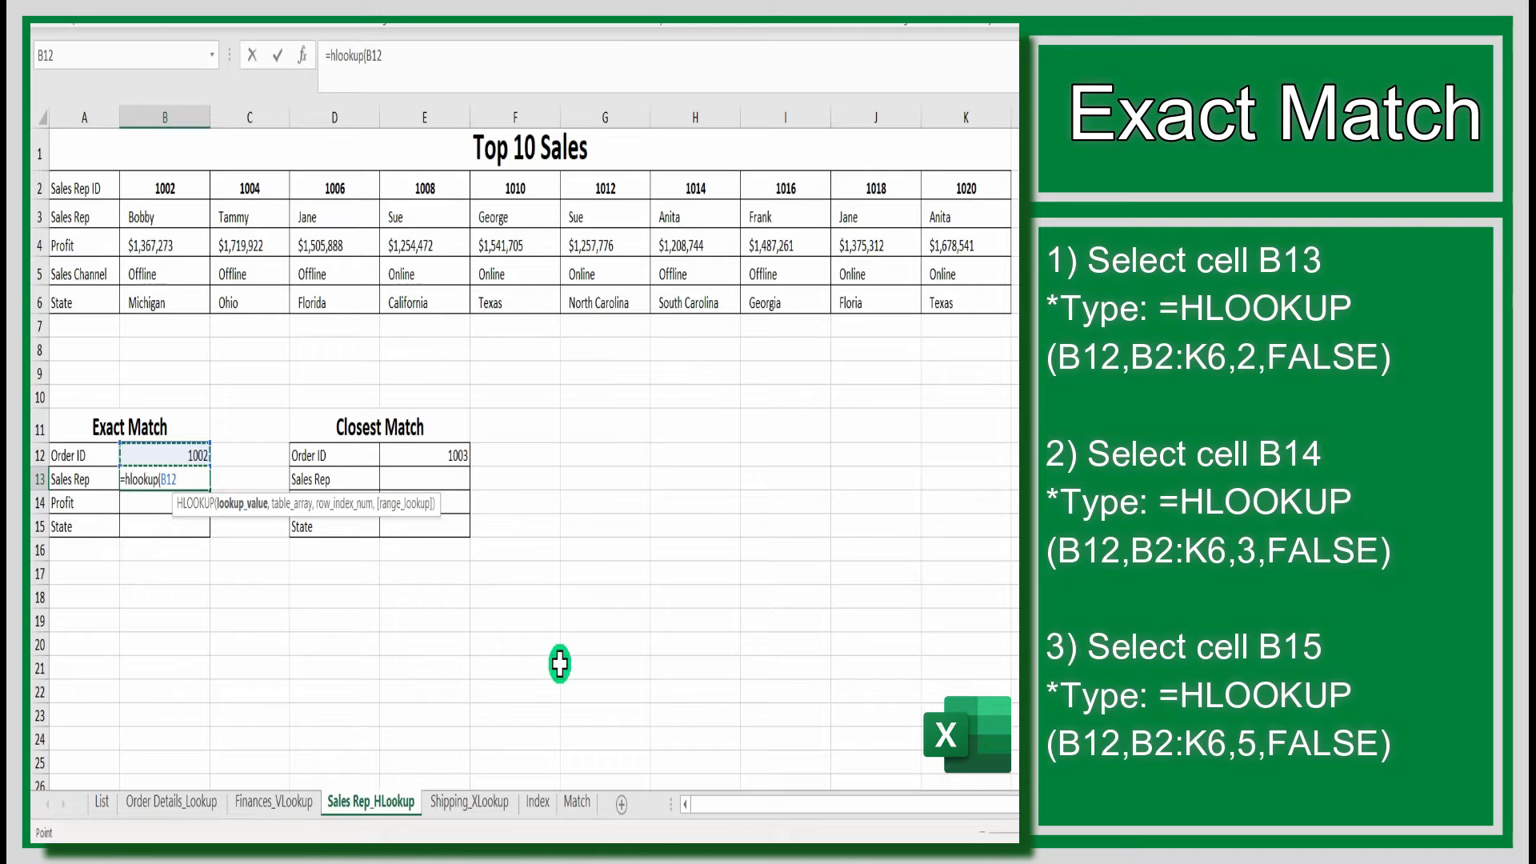
type(",")
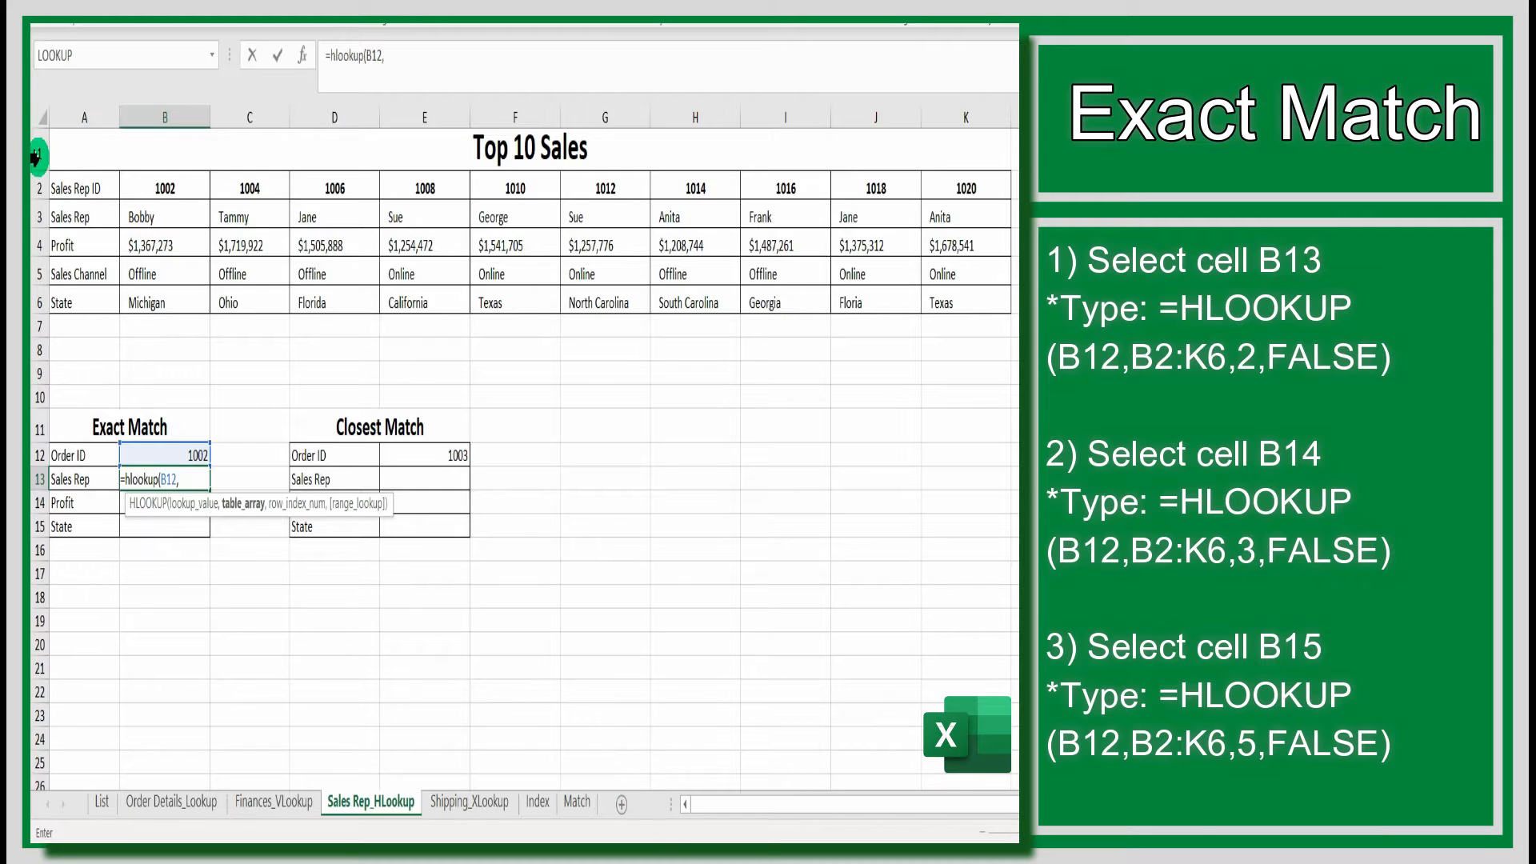
left_click(165, 184)
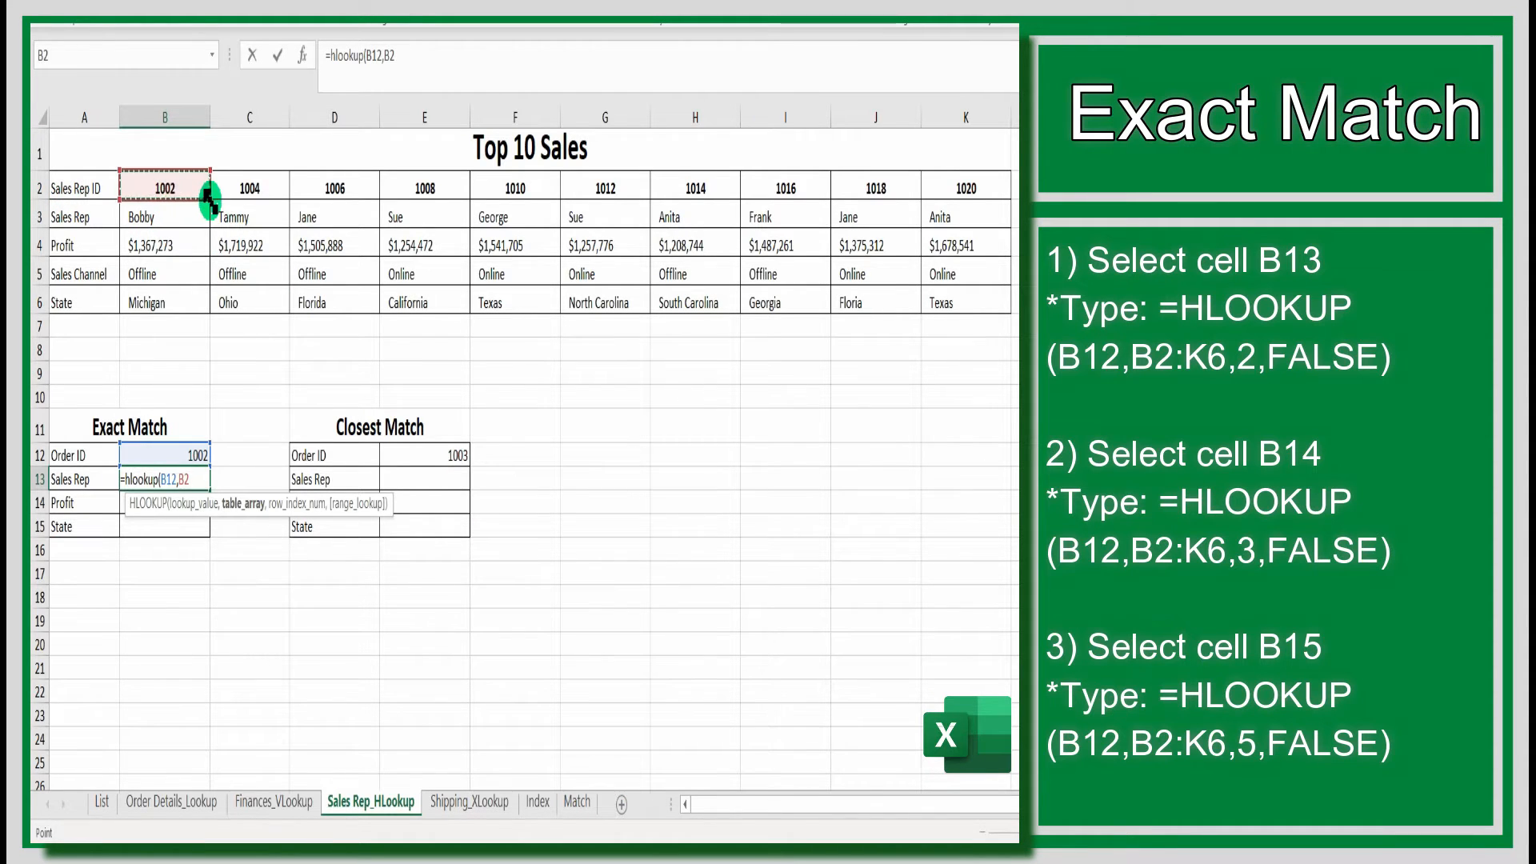
left_click_drag(208, 196, 988, 316)
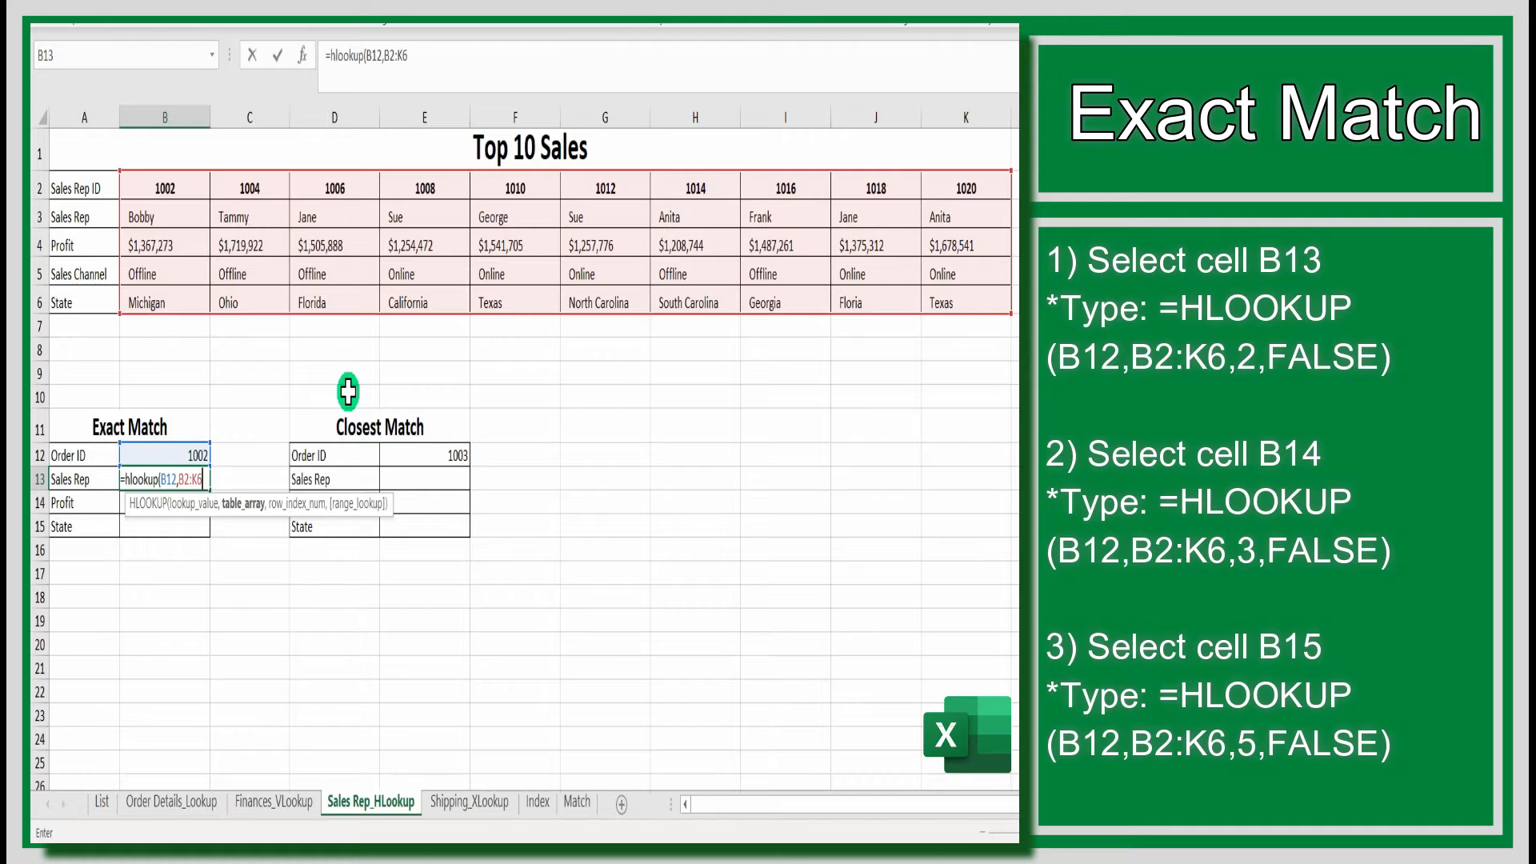
type(",")
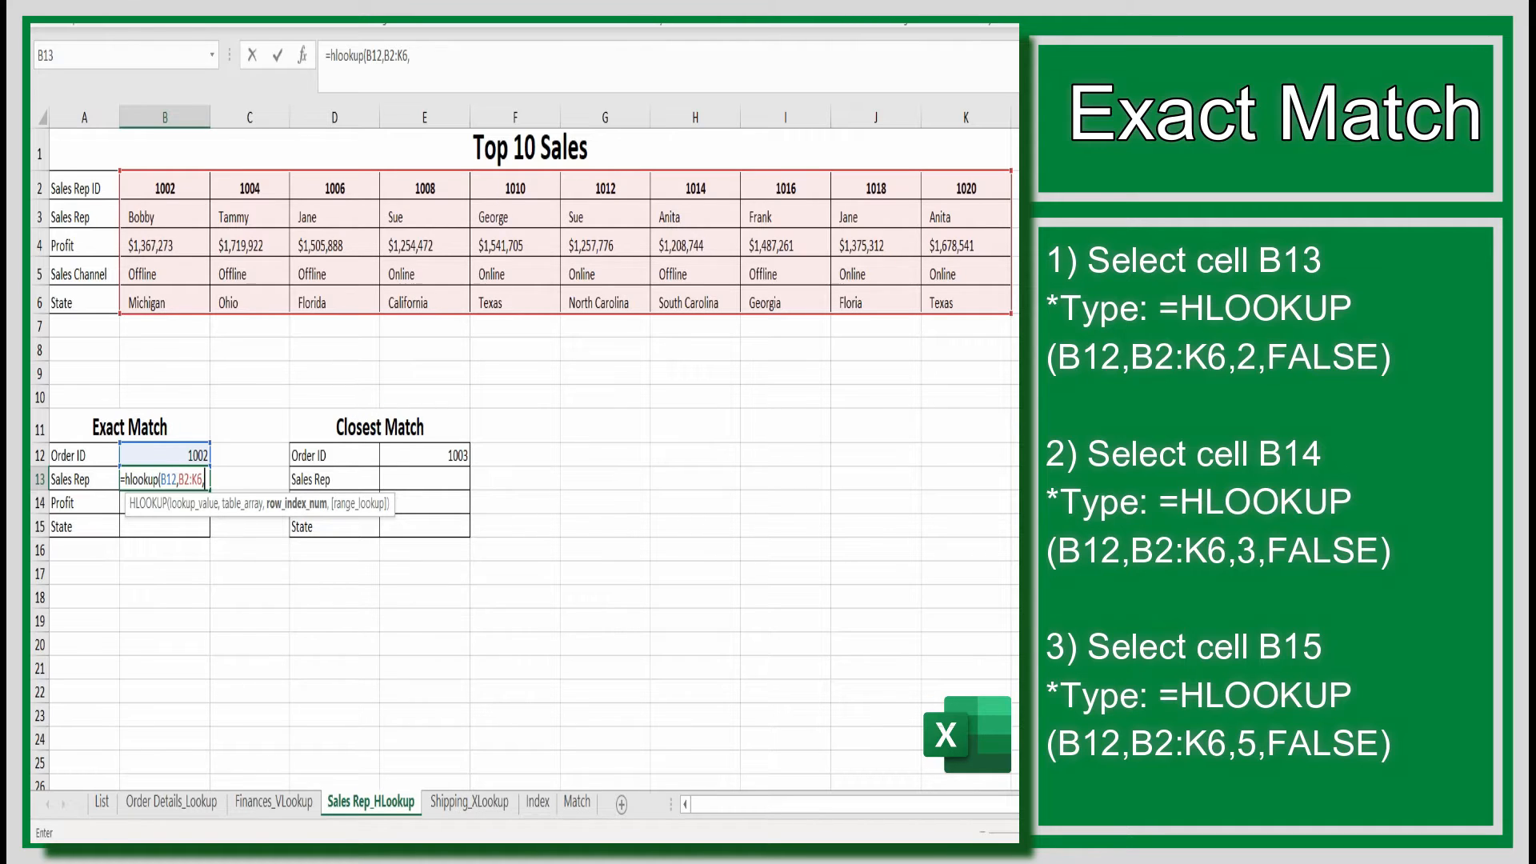
key("ctrl+2")
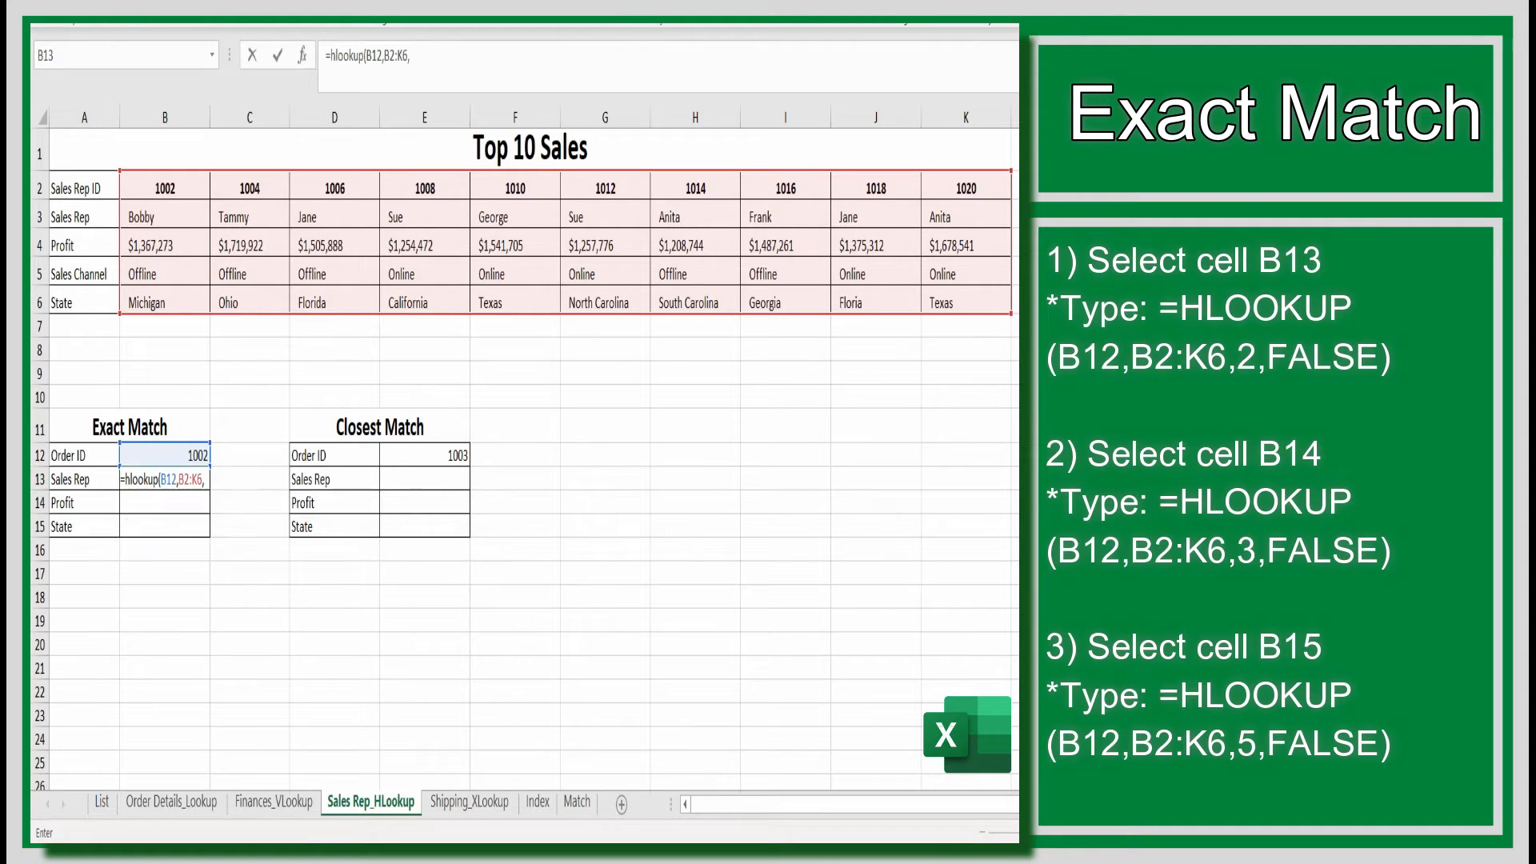
mouse_move(50, 171)
left_mouse_down()
mouse_move(102, 208)
mouse_move(120, 284)
mouse_move(122, 250)
mouse_move(120, 312)
left_mouse_up()
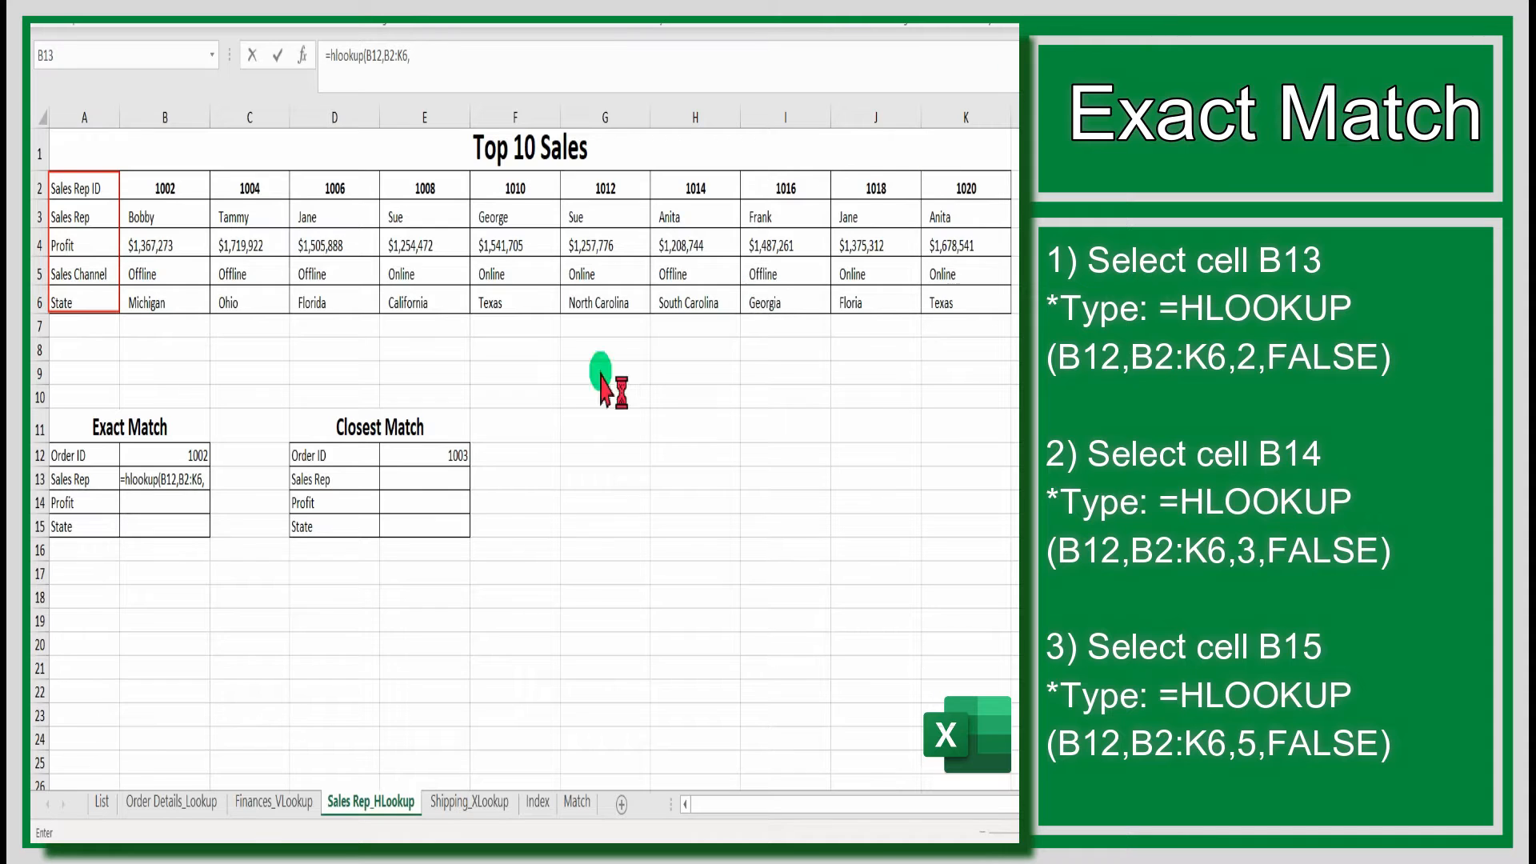
left_click(210, 479)
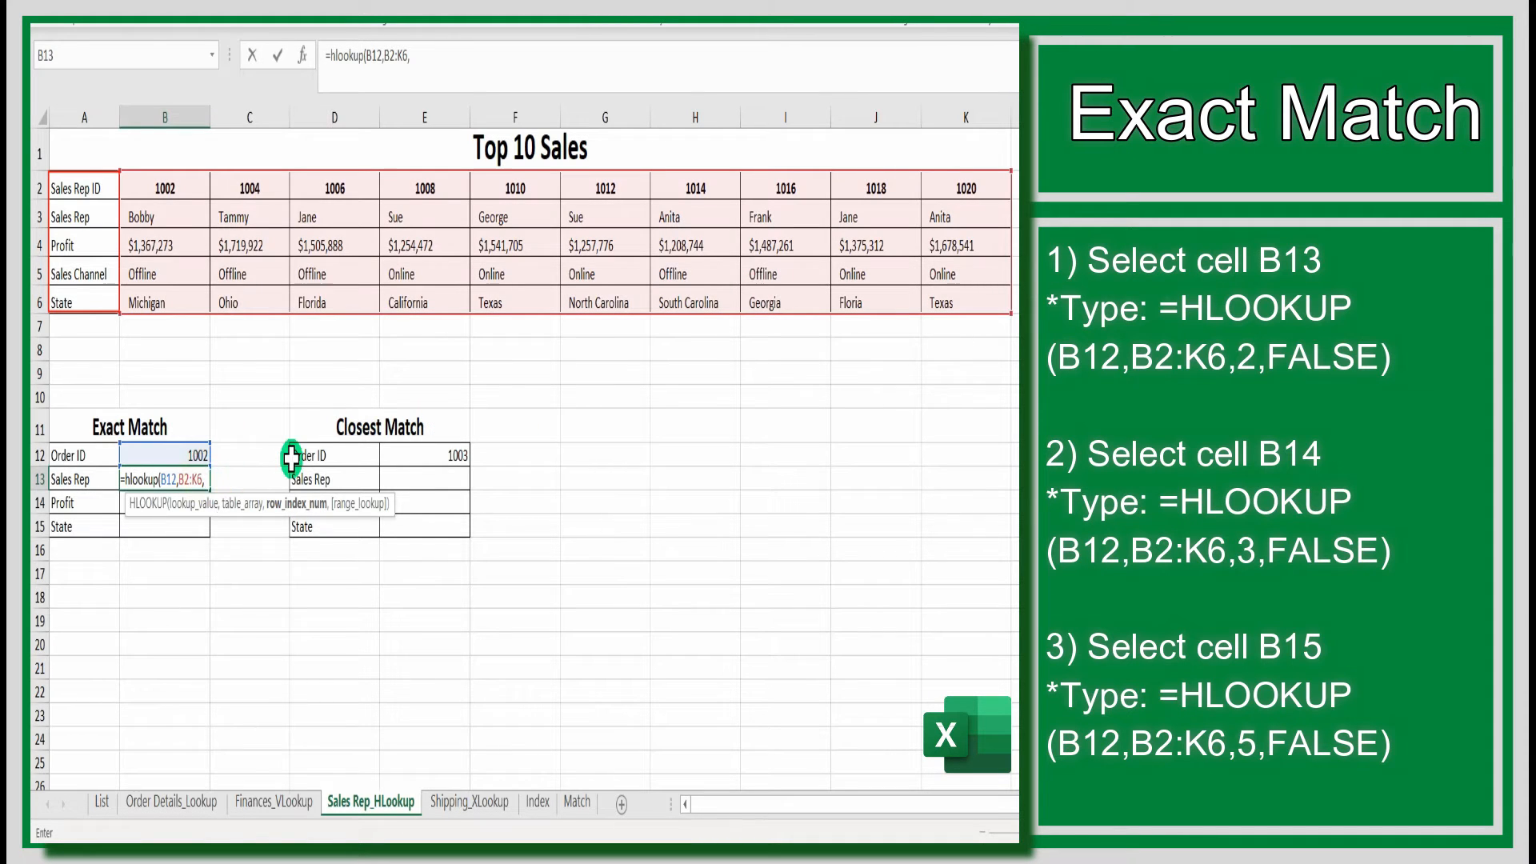
Complete the HLOOKUP formula in B13 with row index 2 and FALSE for an exact match.
type("2")
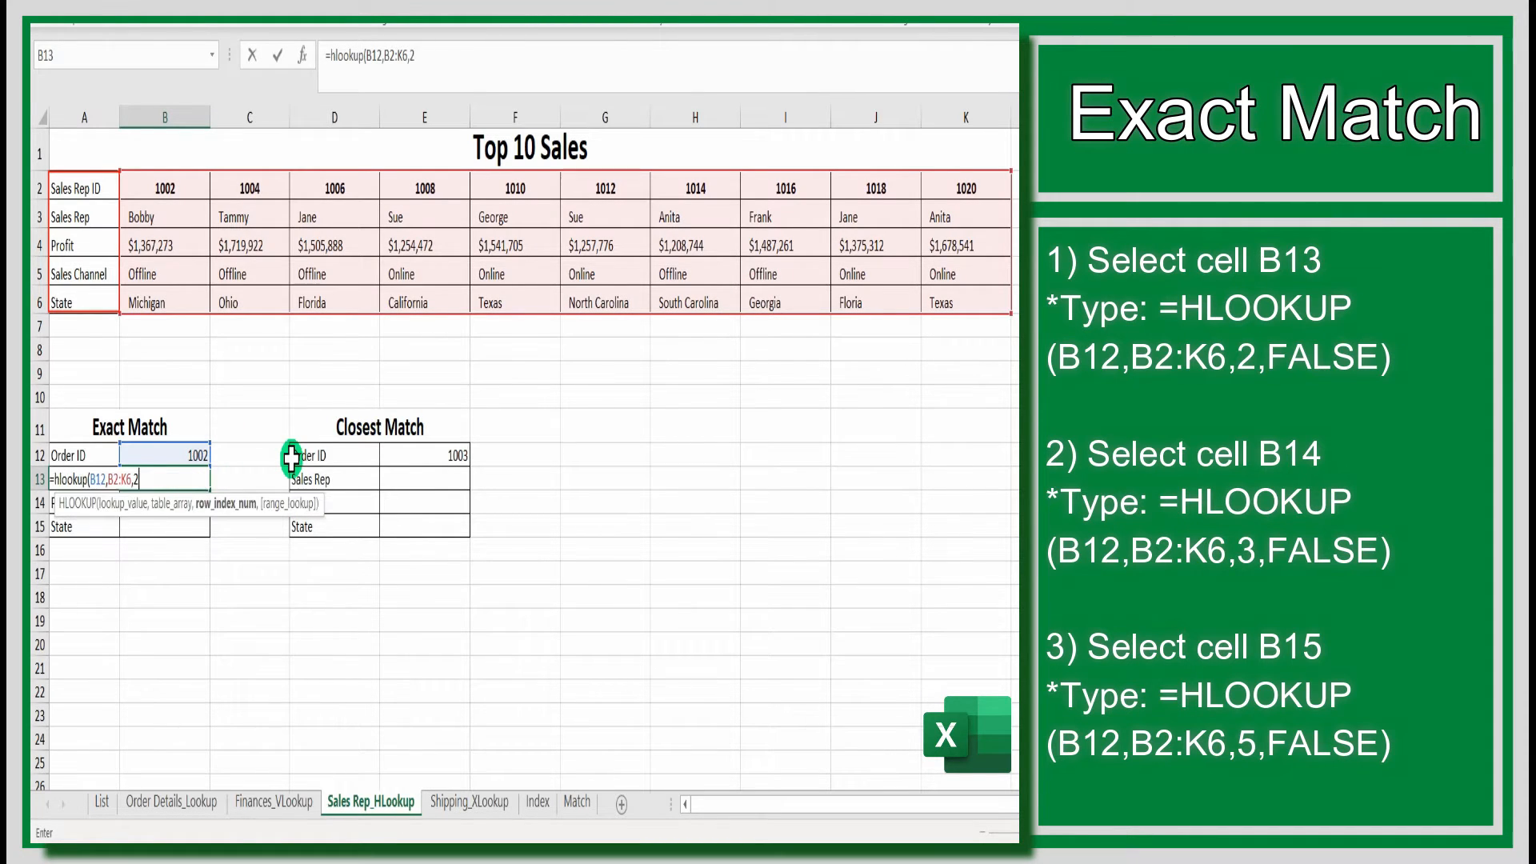
type(",")
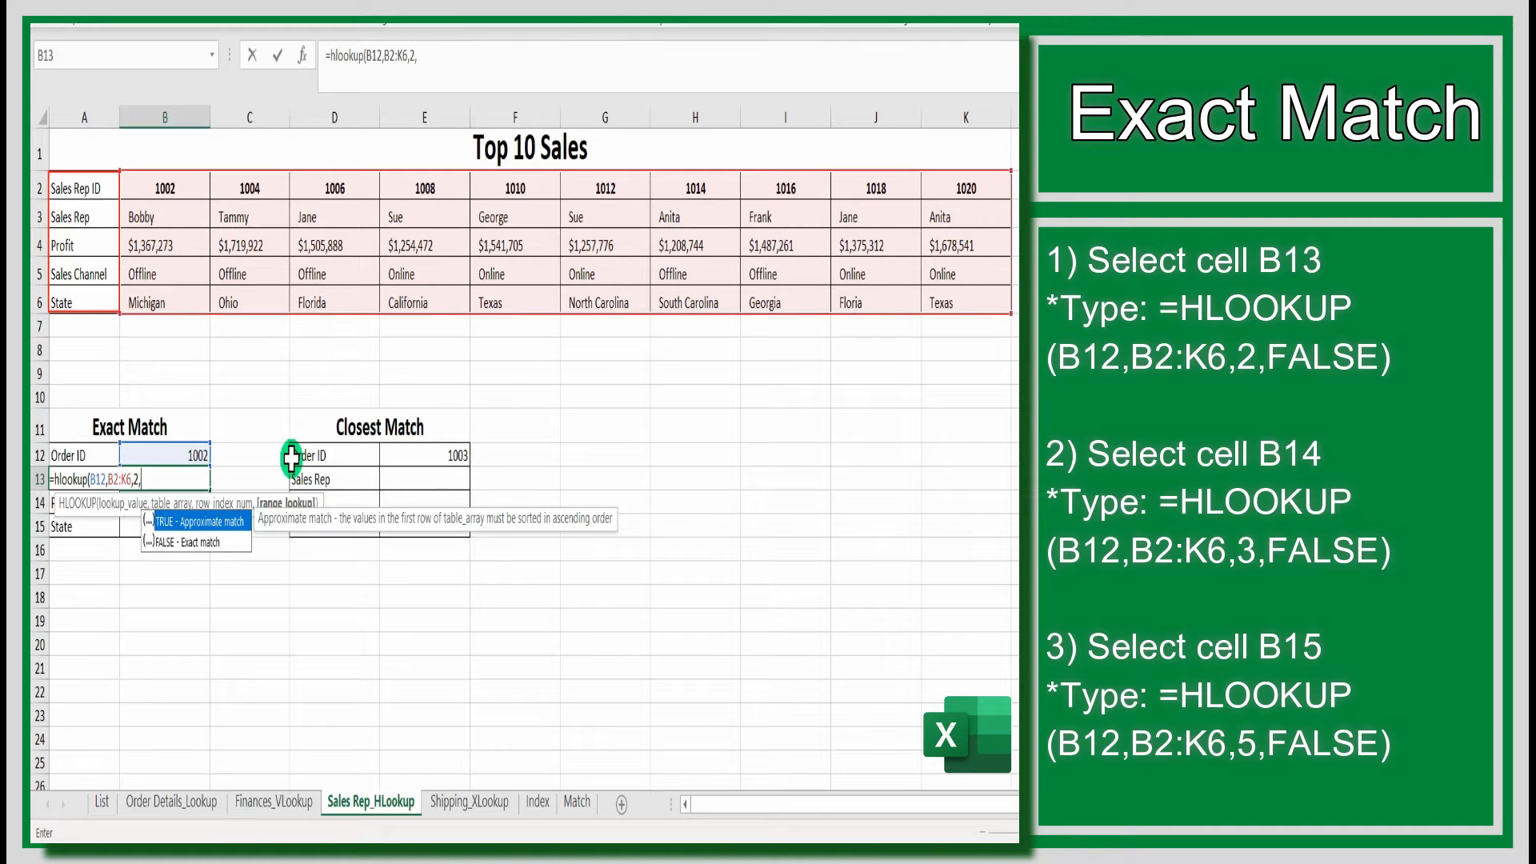
type("false)")
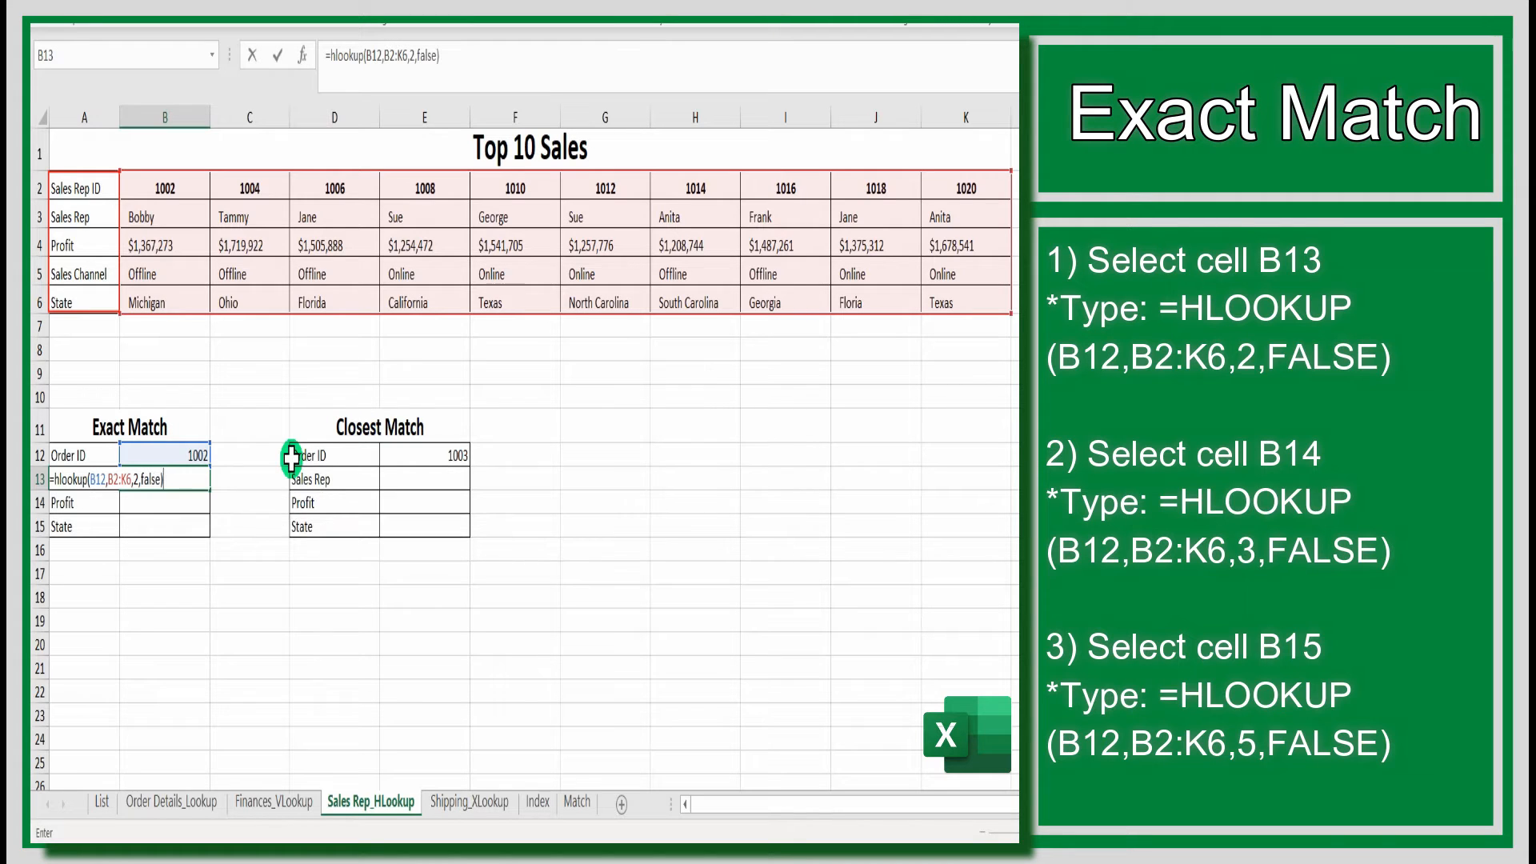
key("Return")
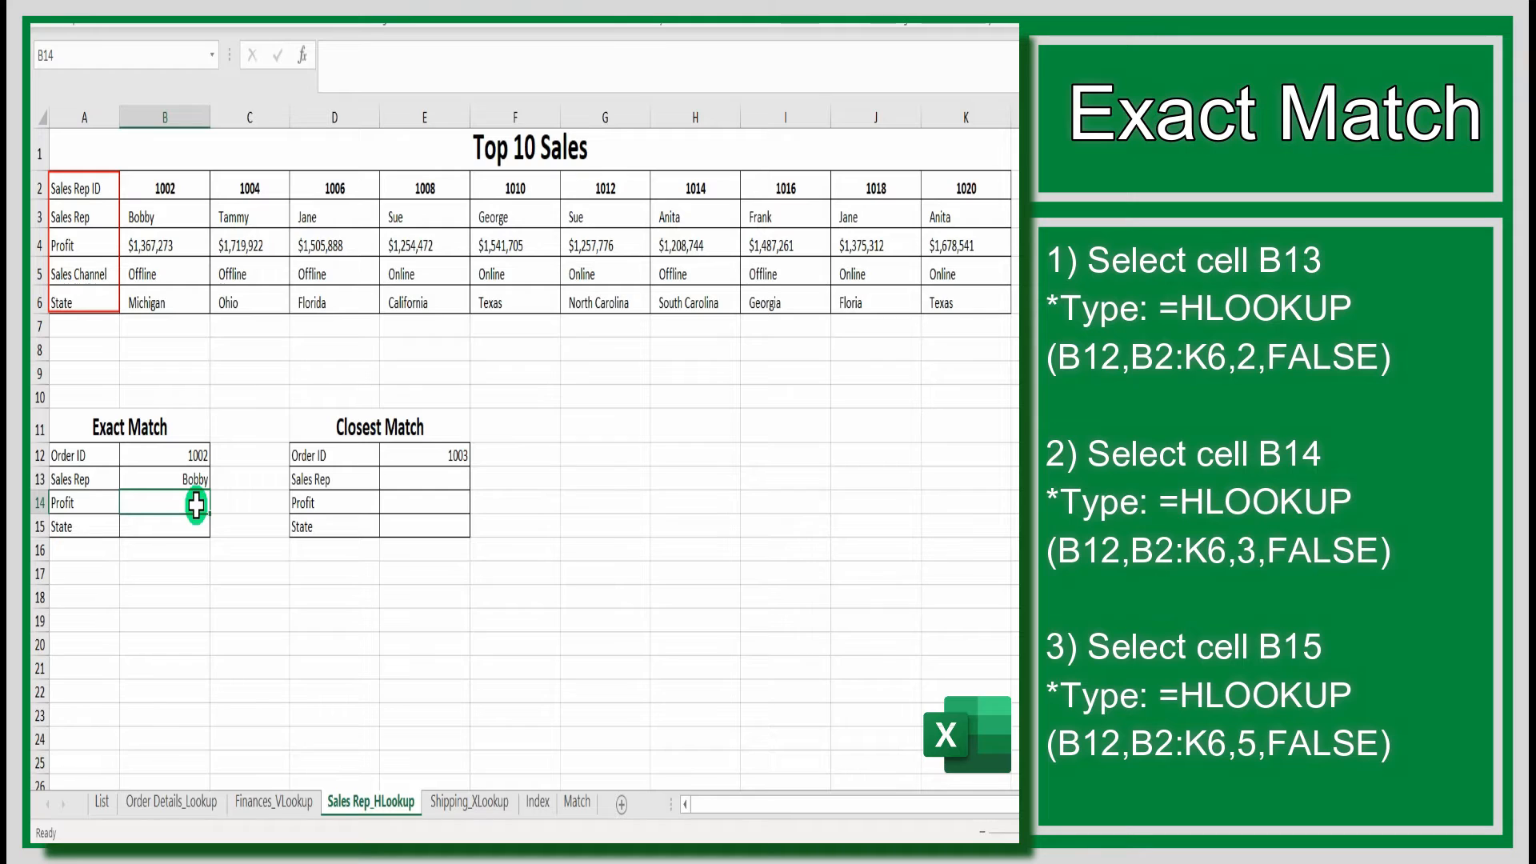
Enter =HLOOKUP(B12,B2:K6,3,FALSE) in the Exact Match Profit cell B14.
type("=")
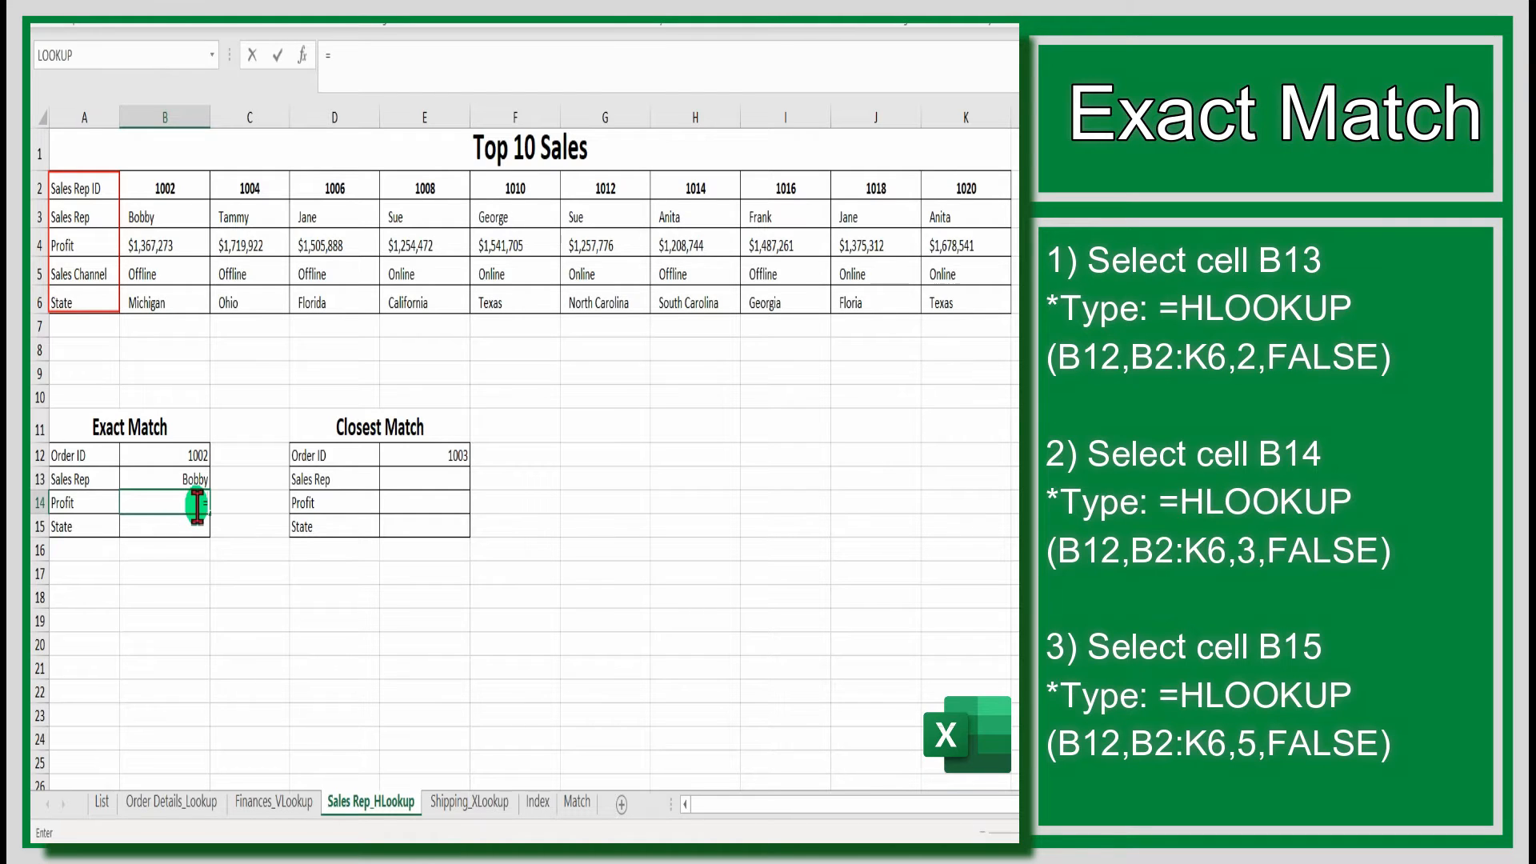
type("hlookup")
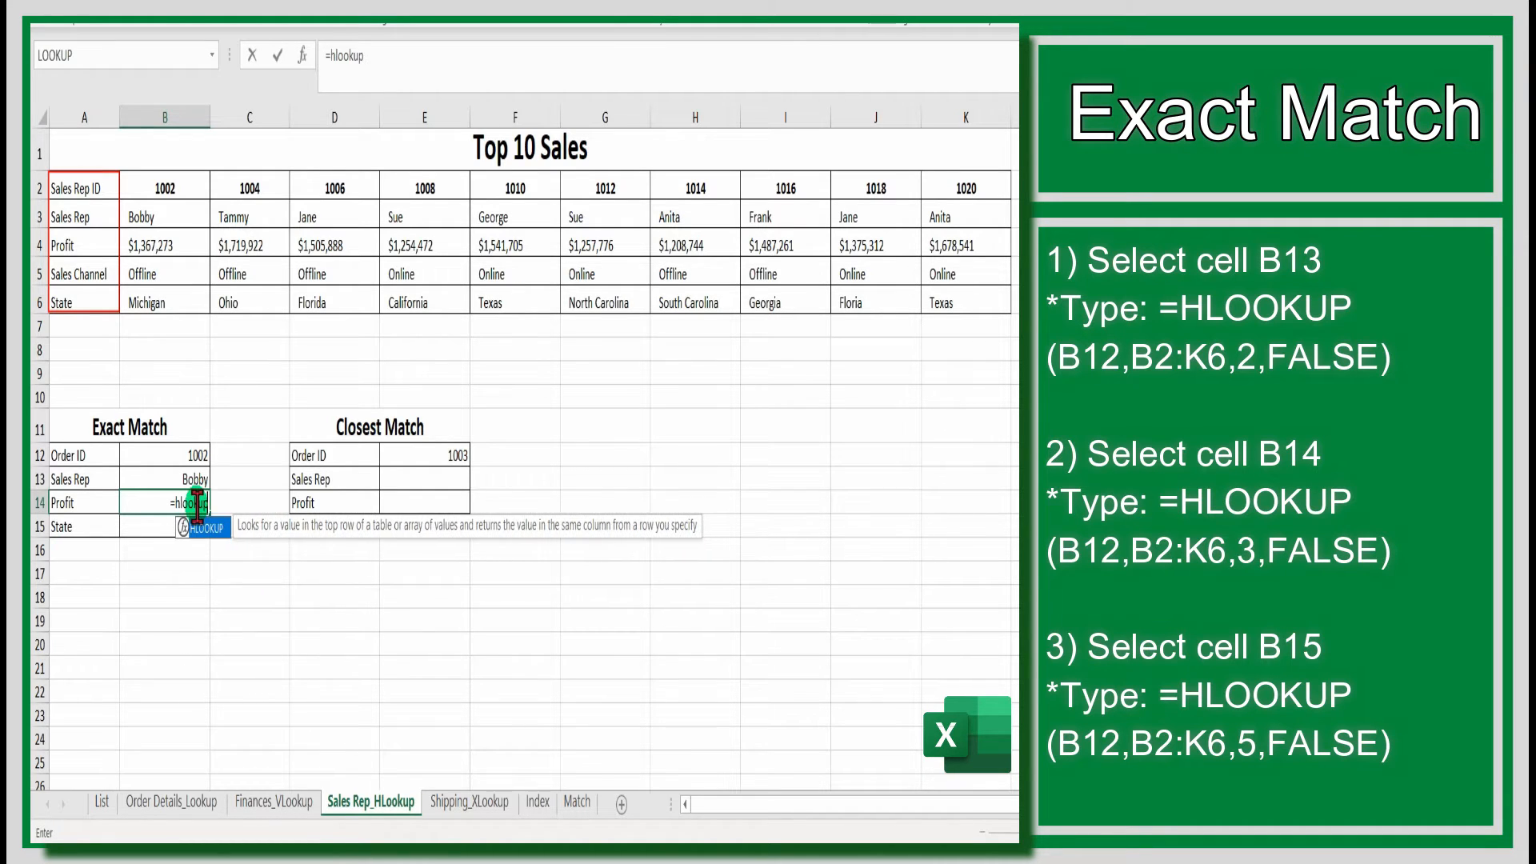
type("(")
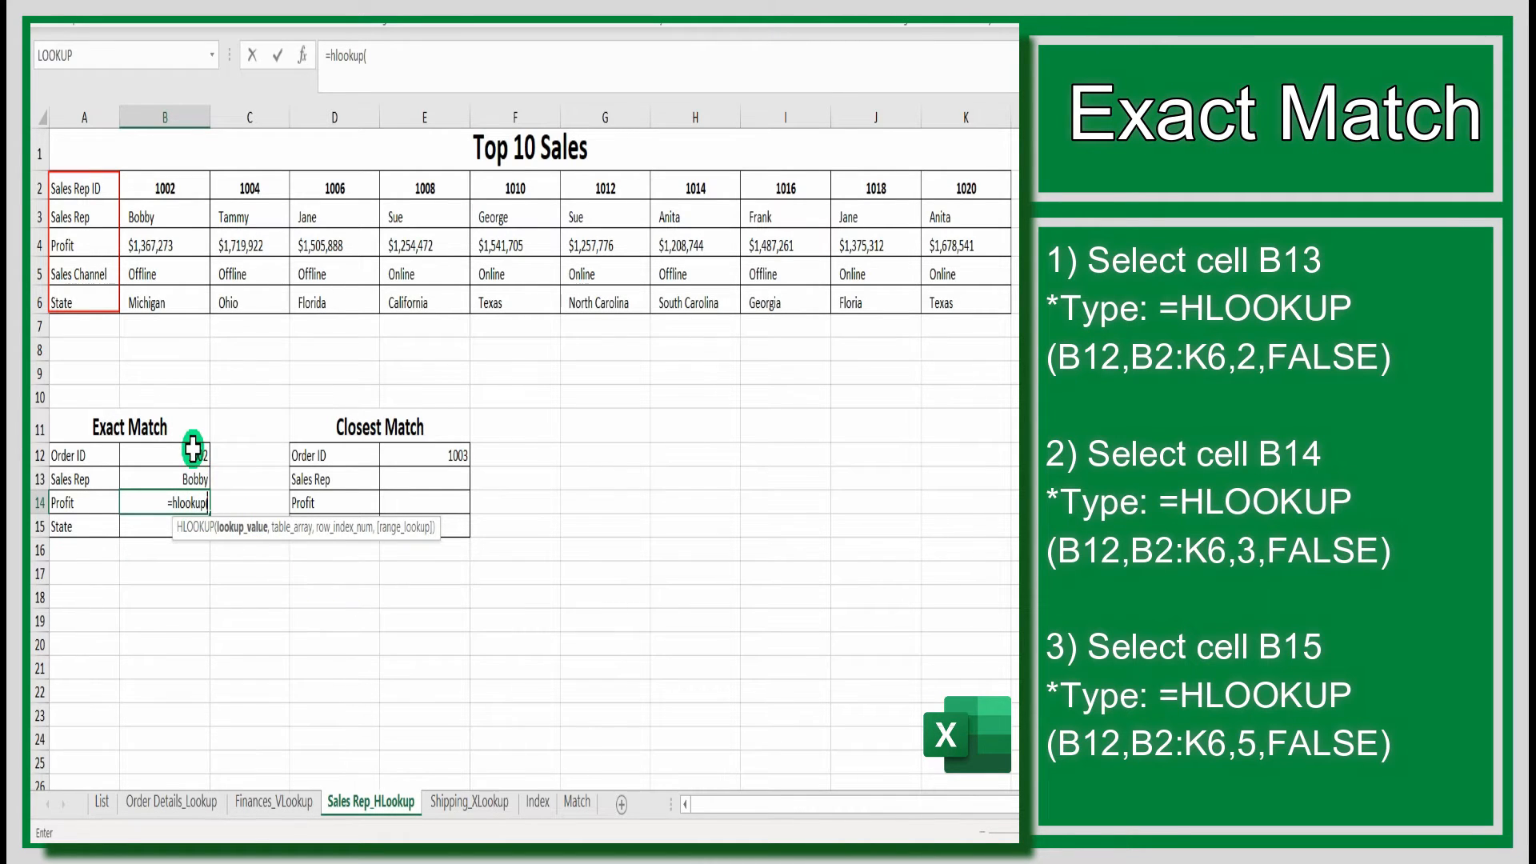
left_click(193, 453)
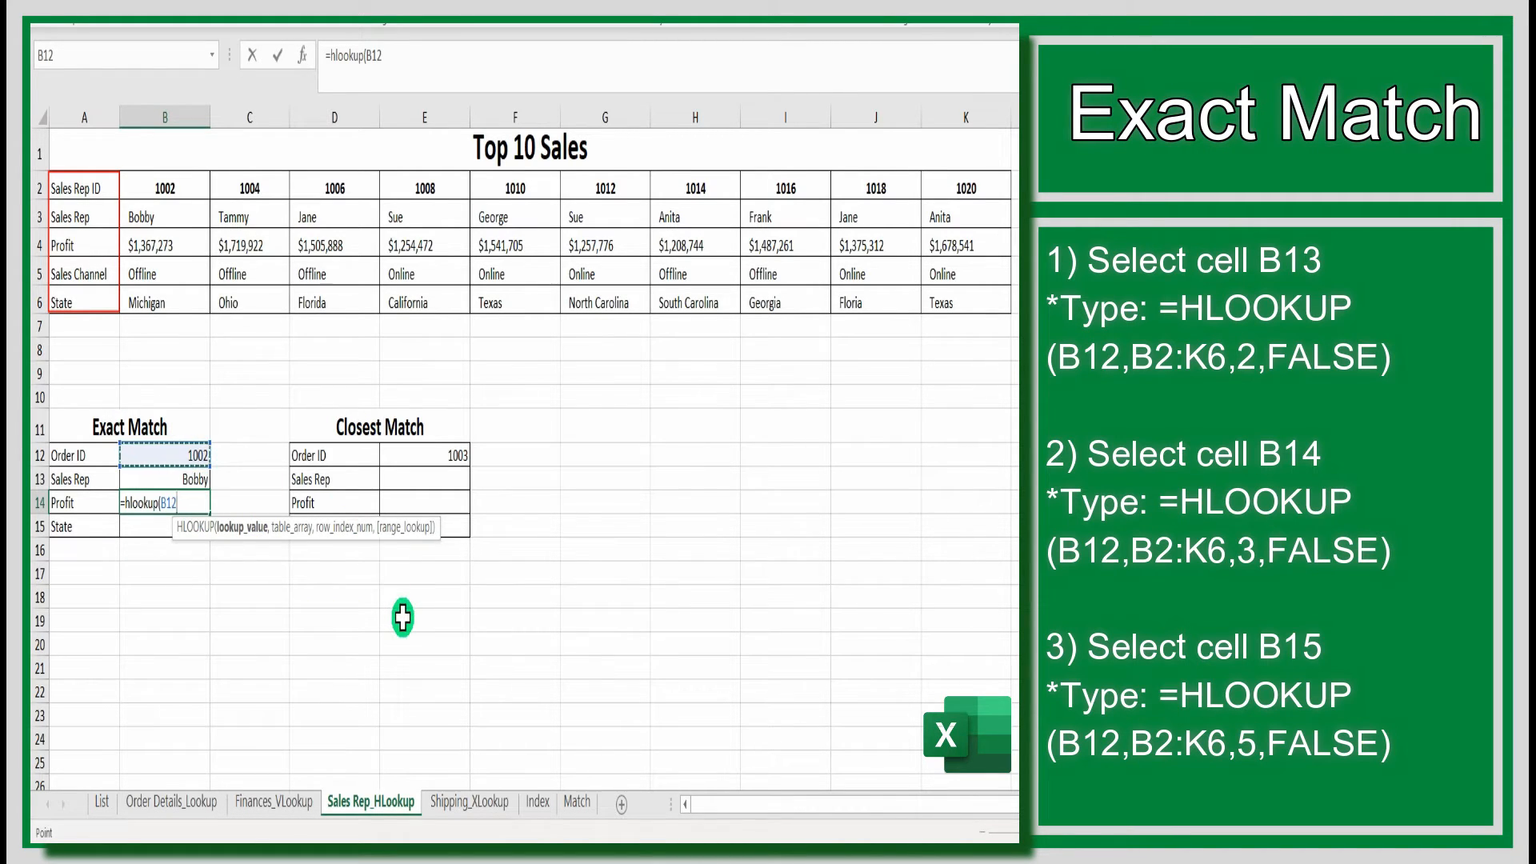
type(",")
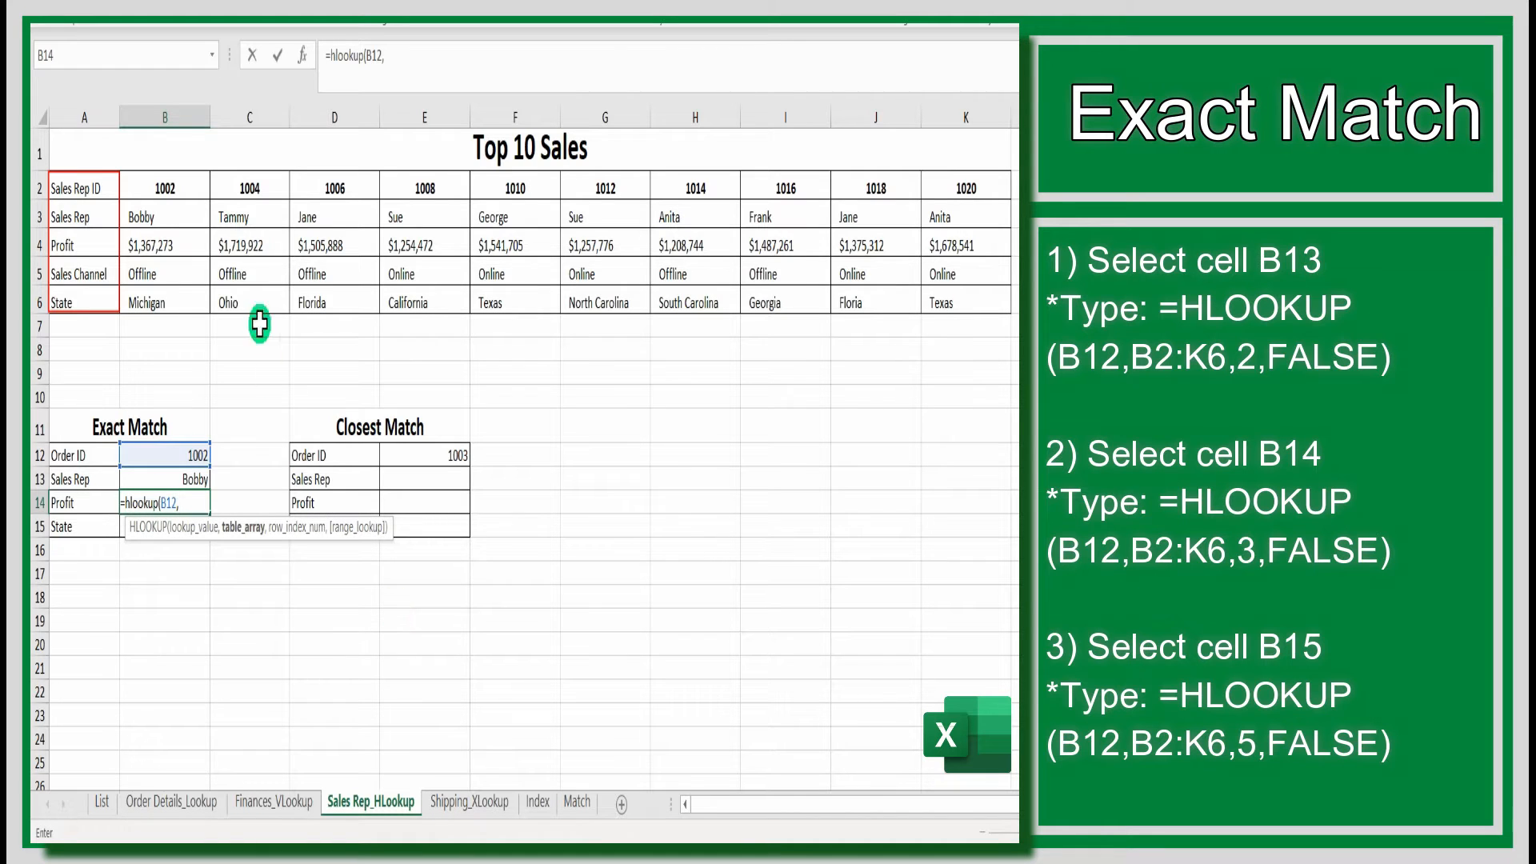
left_click_drag(126, 177, 952, 307)
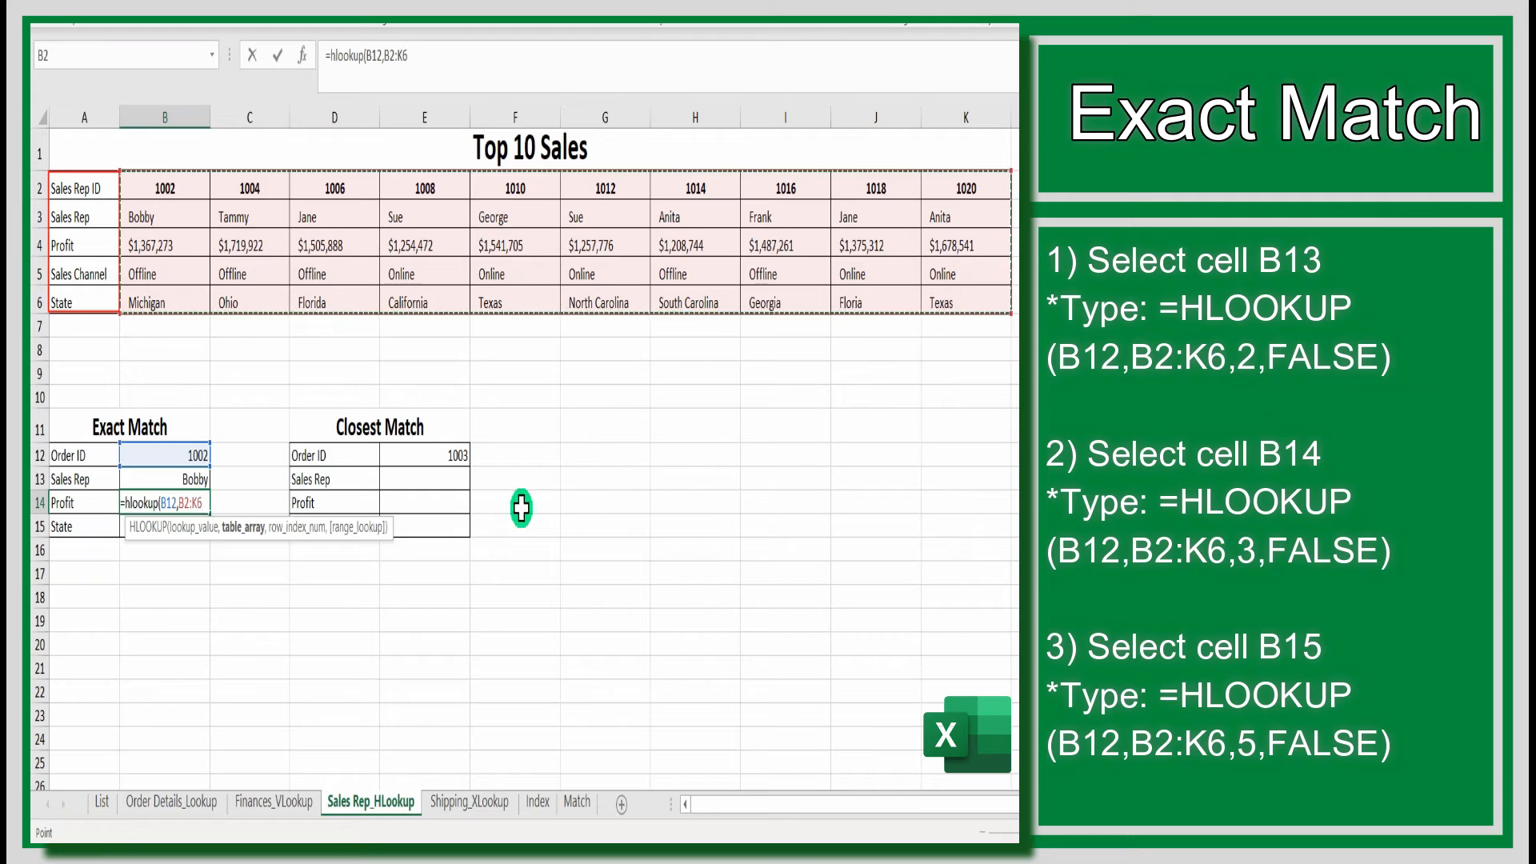
type(",")
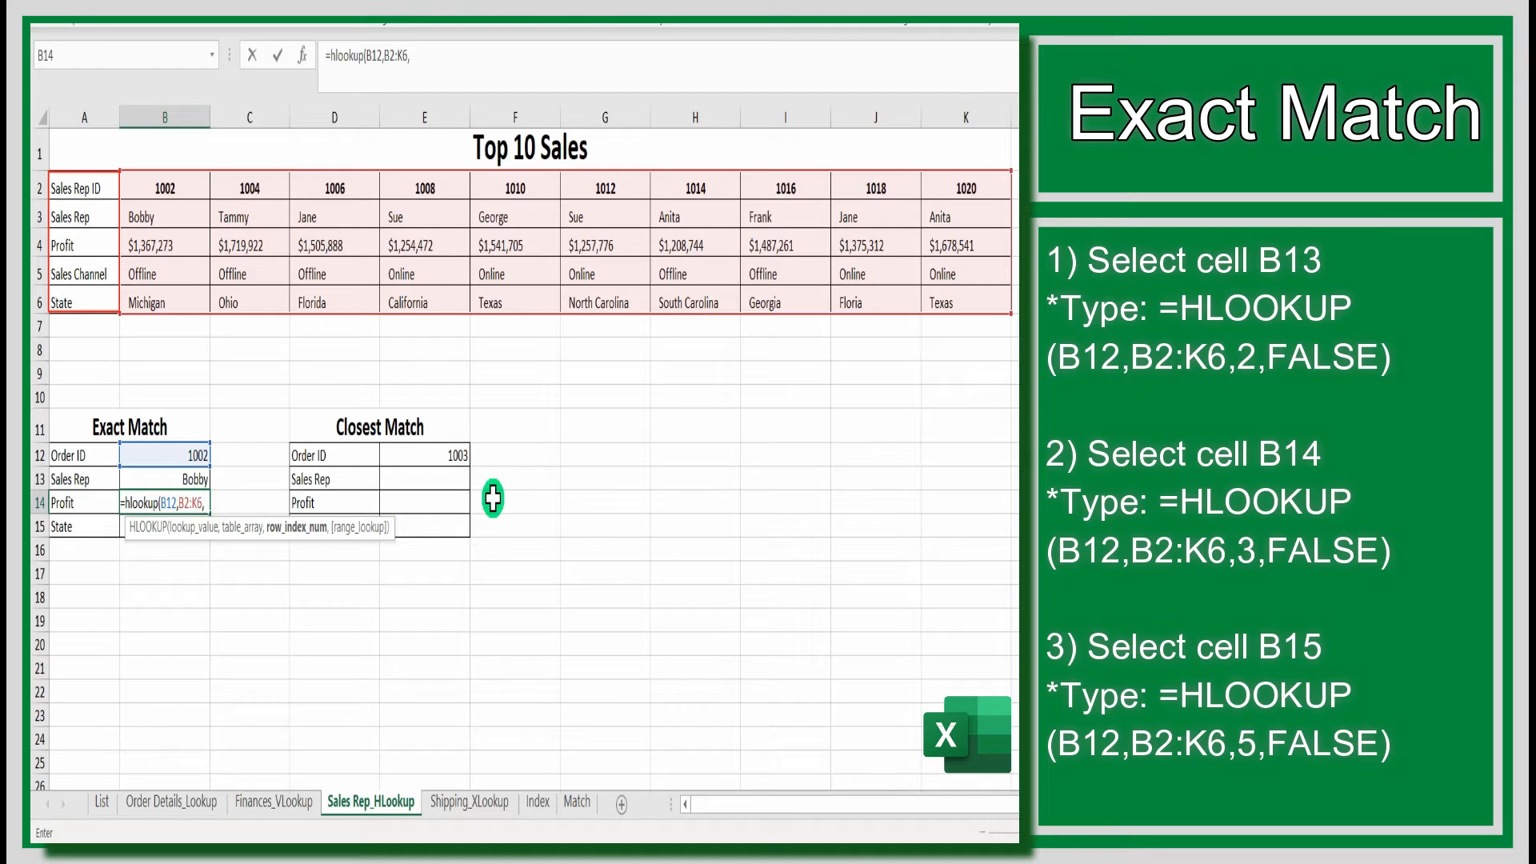
type("3")
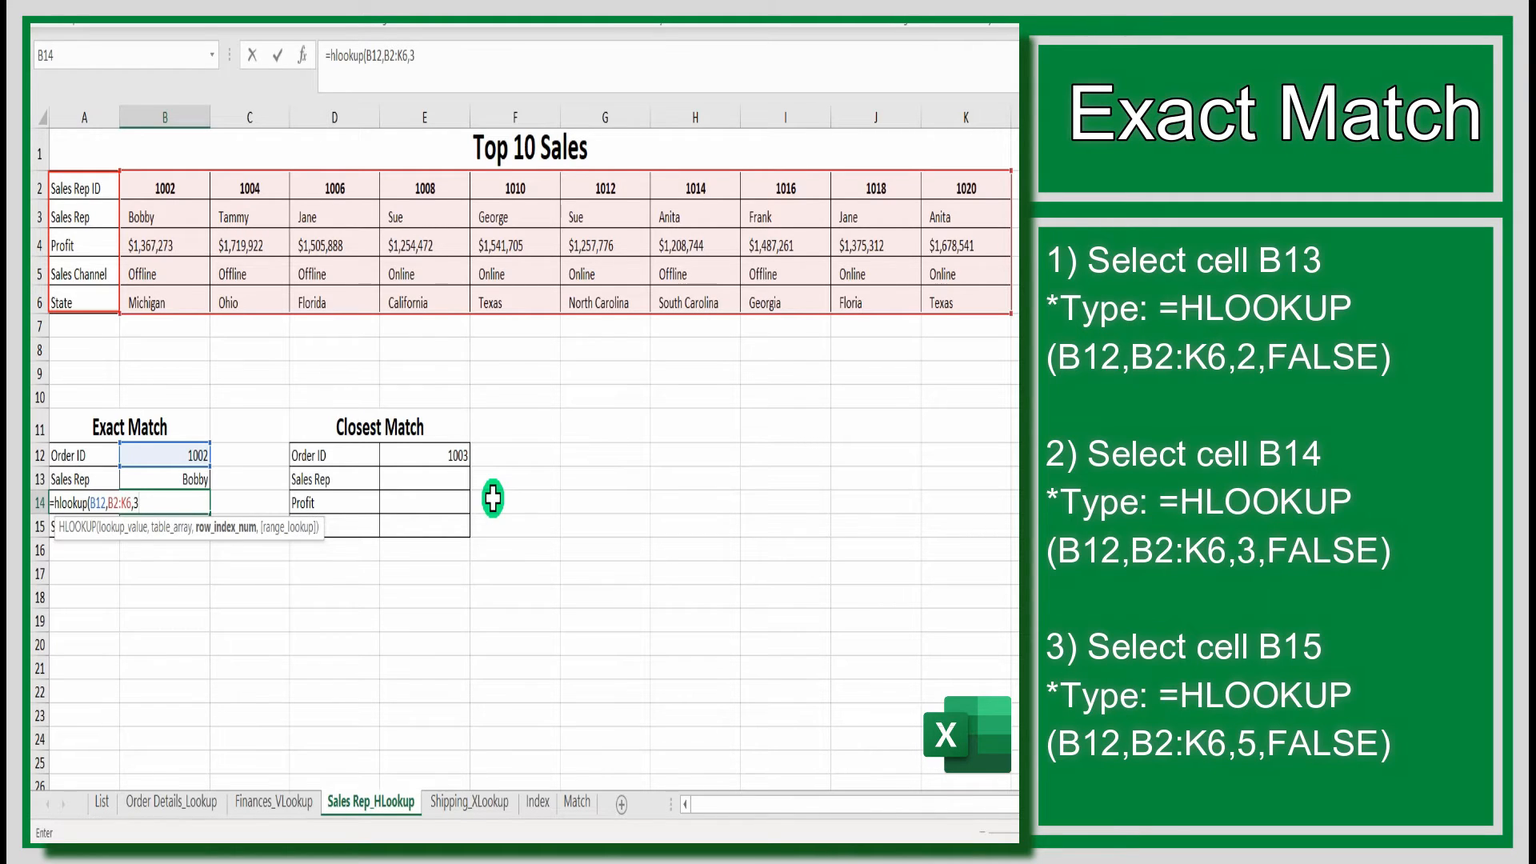
type(",")
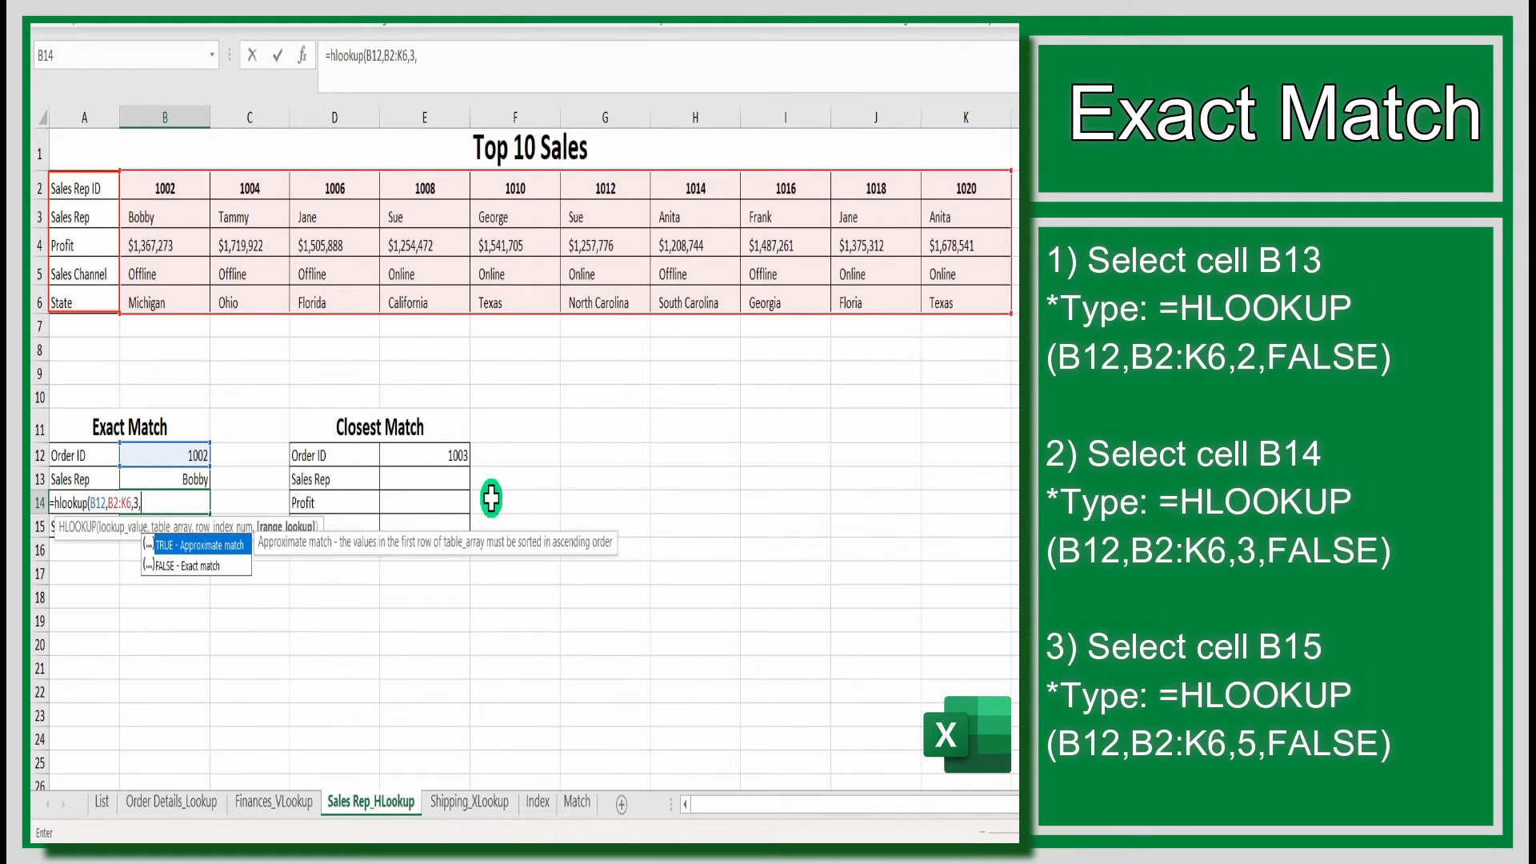
type("false)")
key("Return")
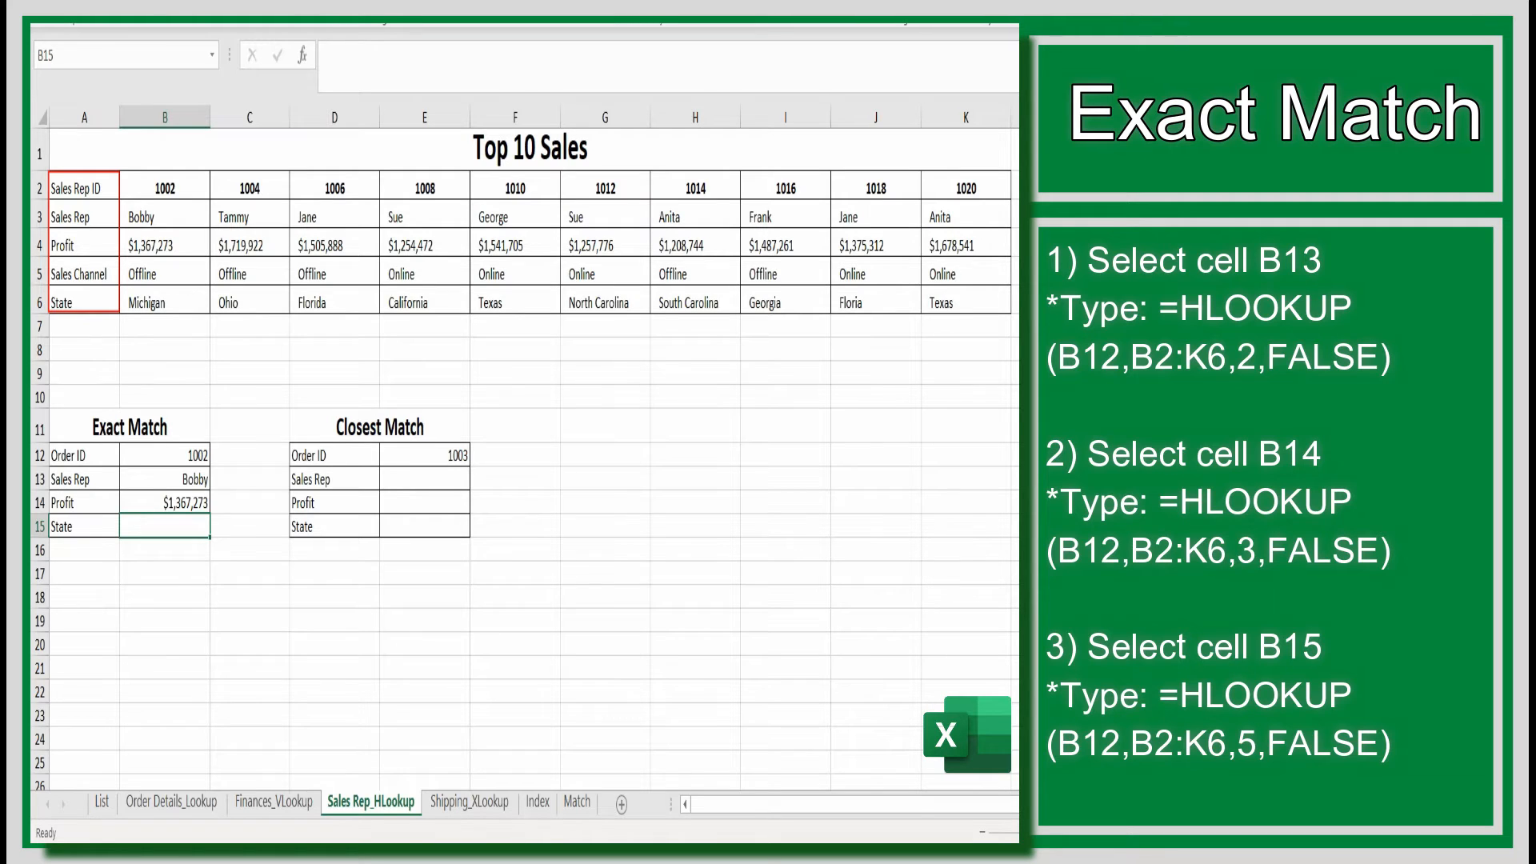
Enter =HLOOKUP(B12,B2:K6,5,FALSE) in the Exact Match State cell B15.
type("=hl")
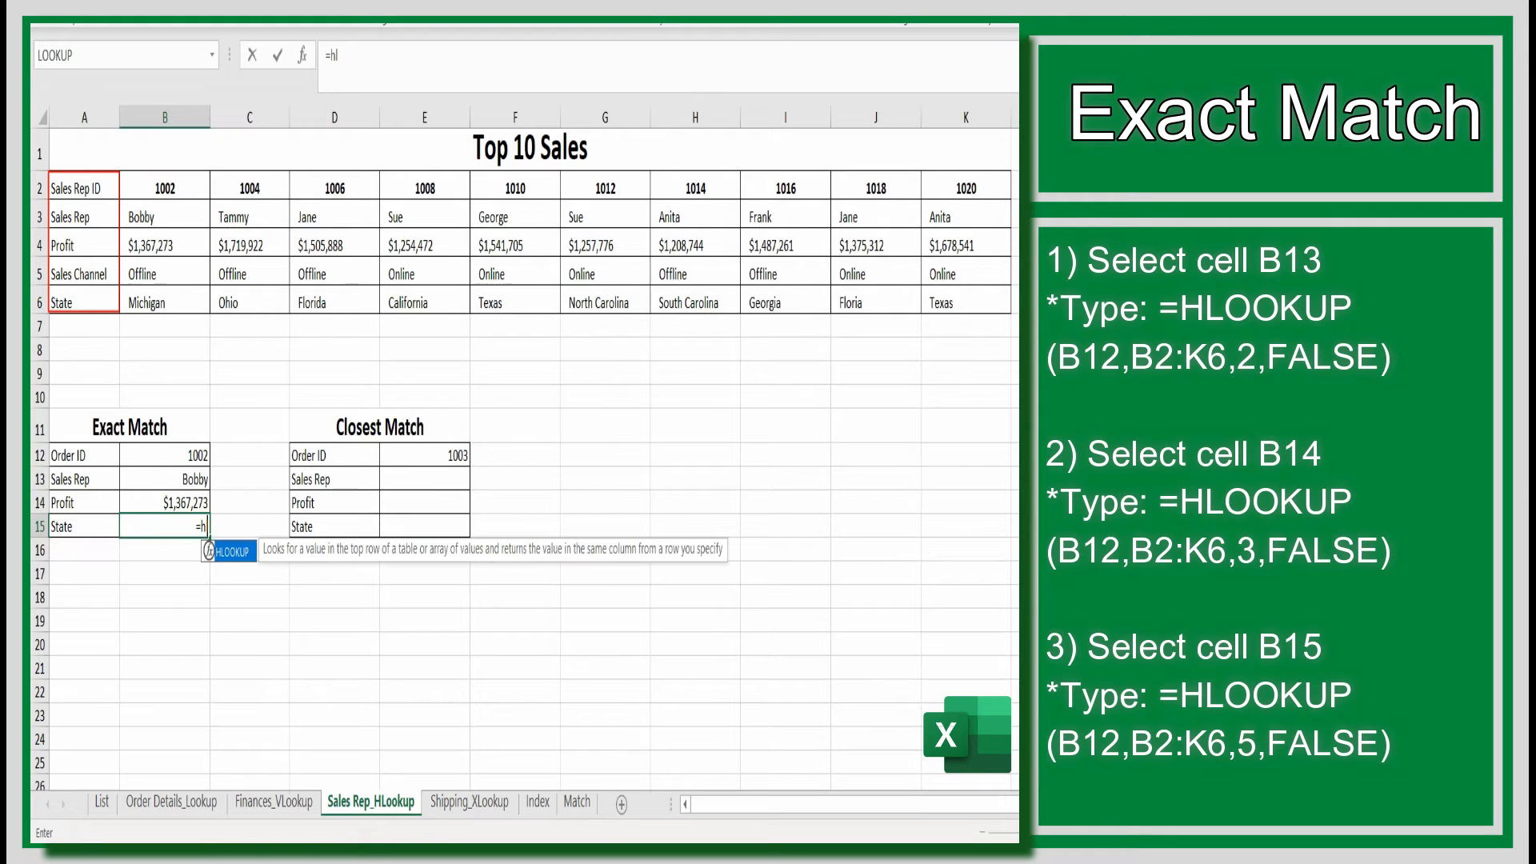
type("ookup")
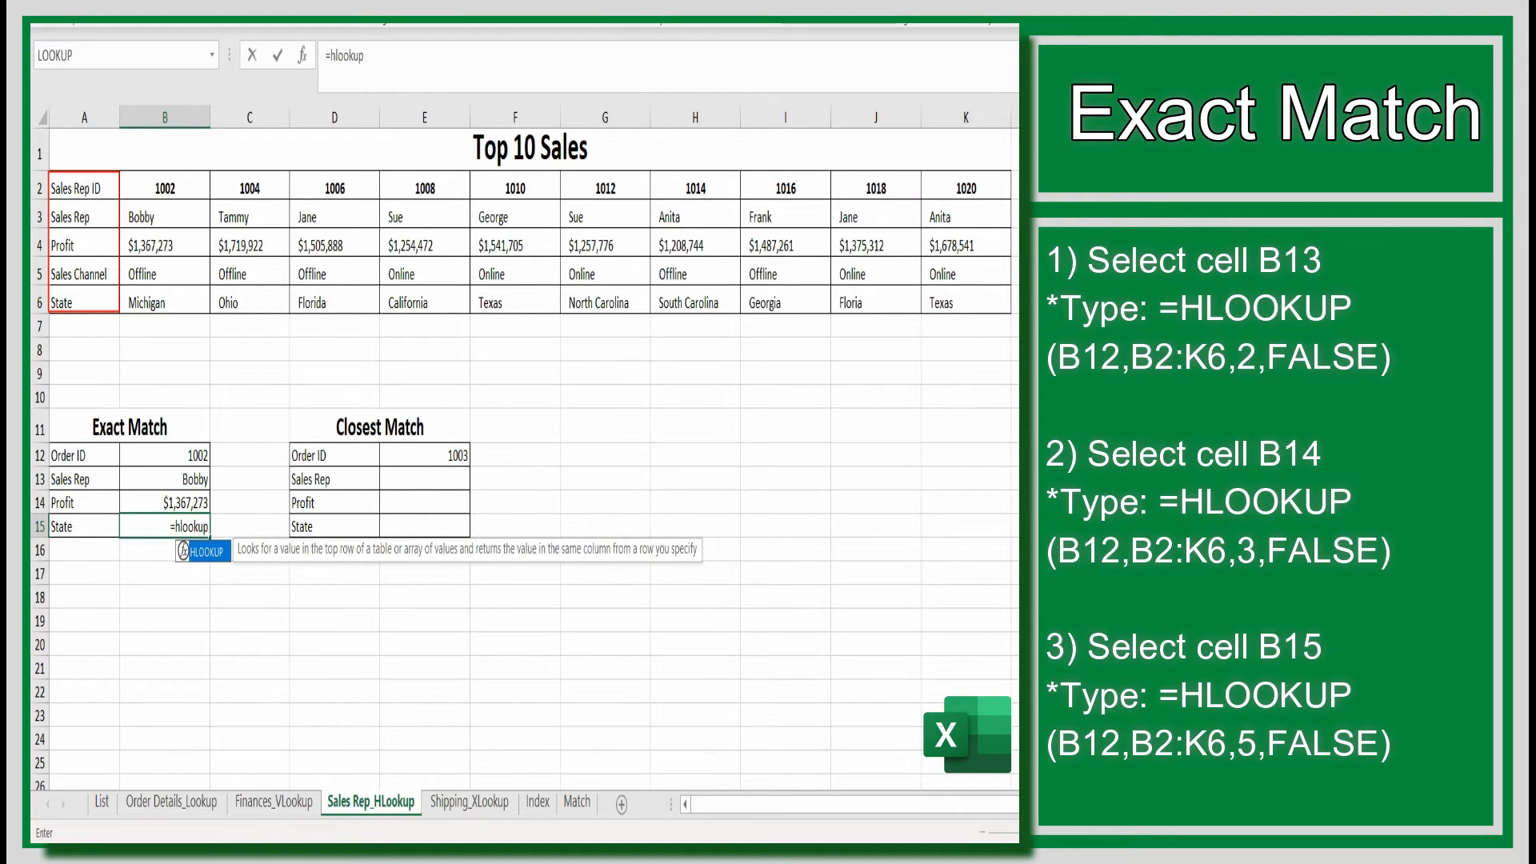
type("(")
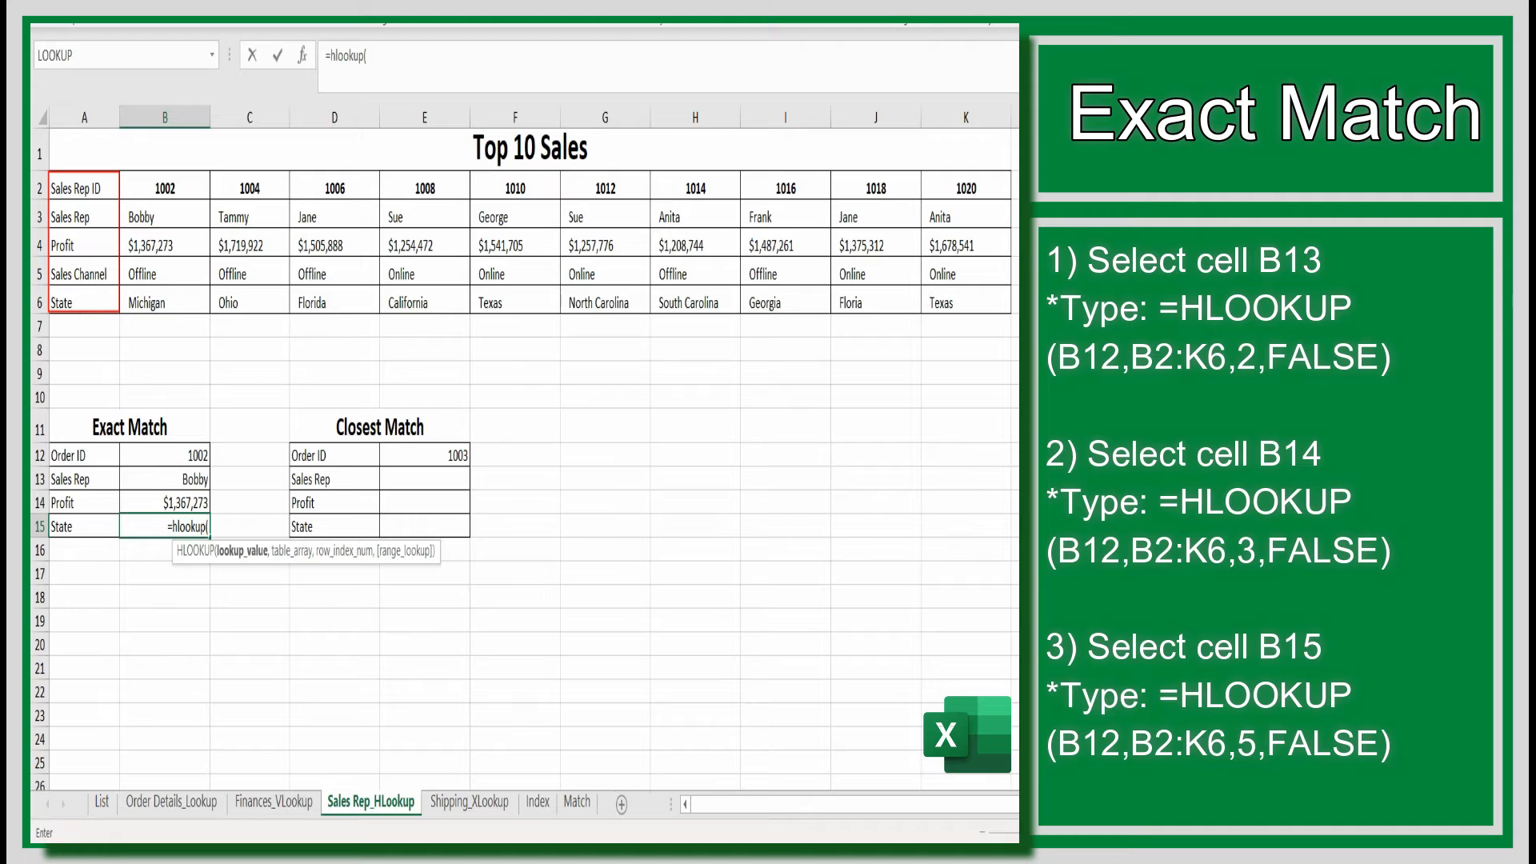
left_click(196, 450)
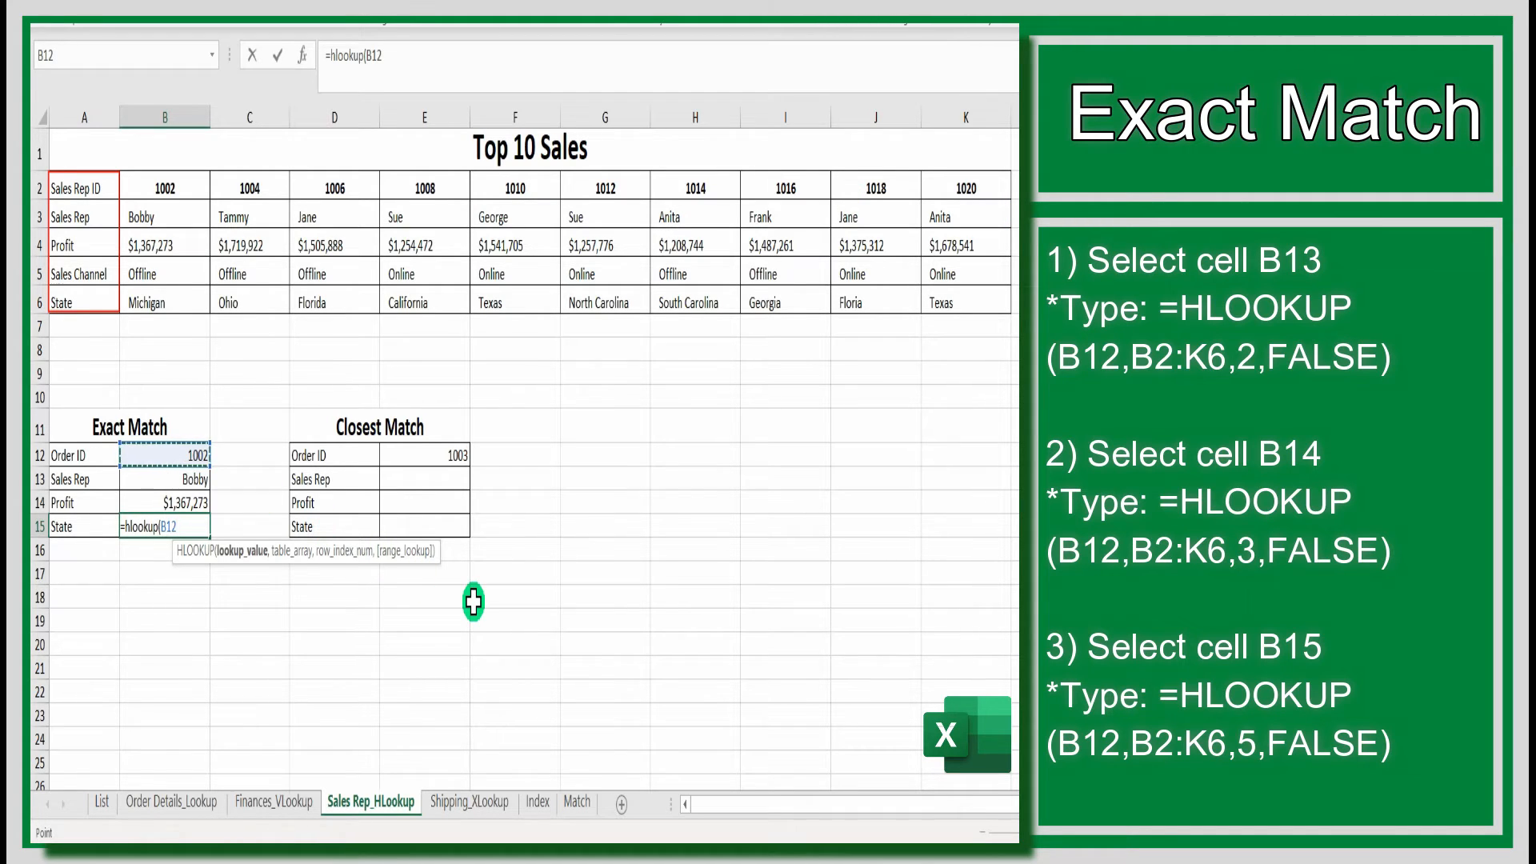
type(",")
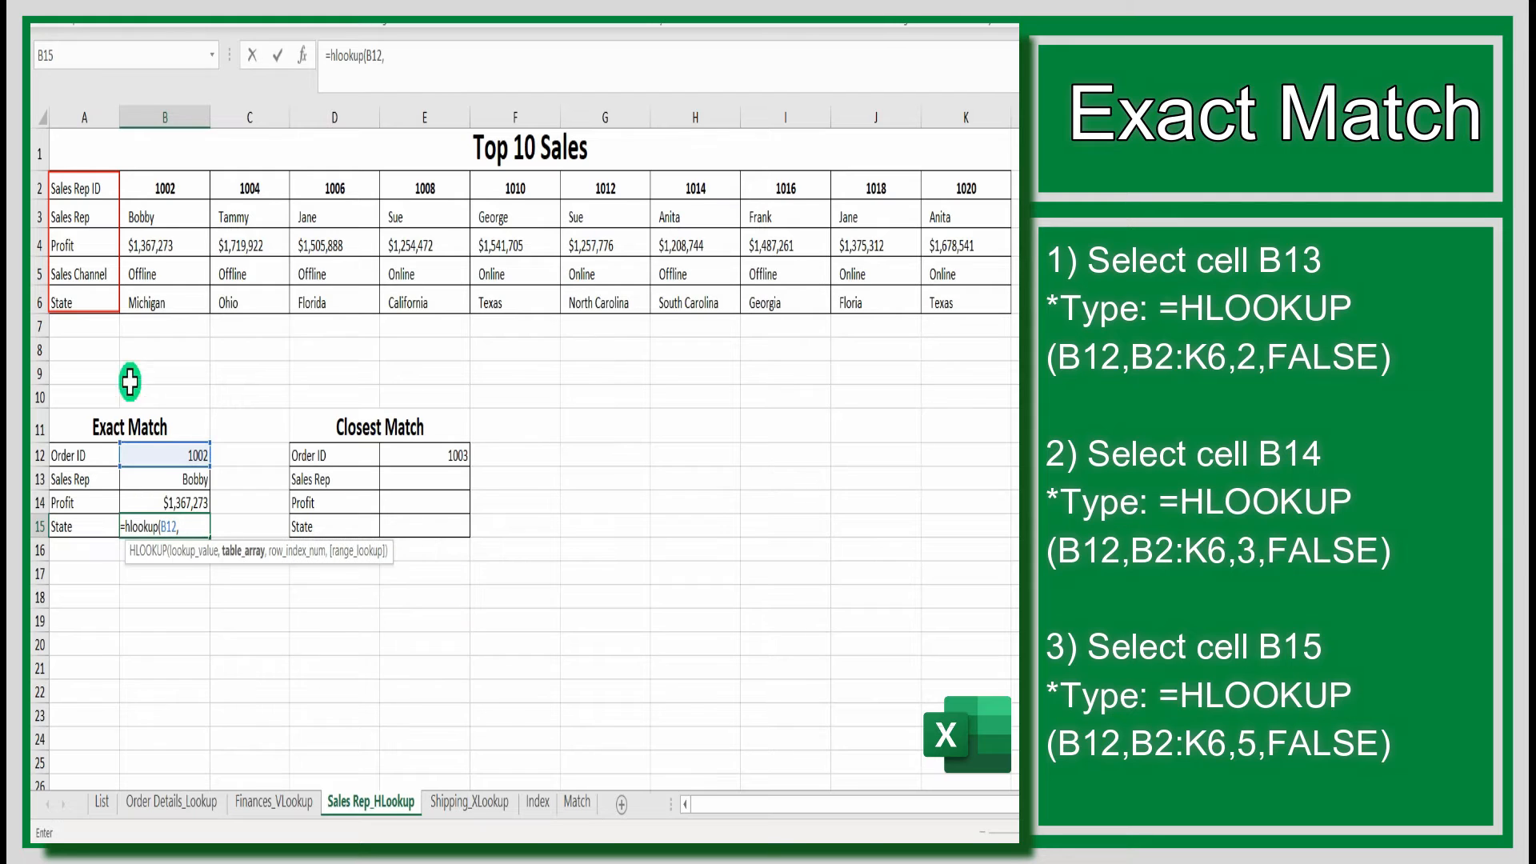
left_click_drag(163, 185, 948, 300)
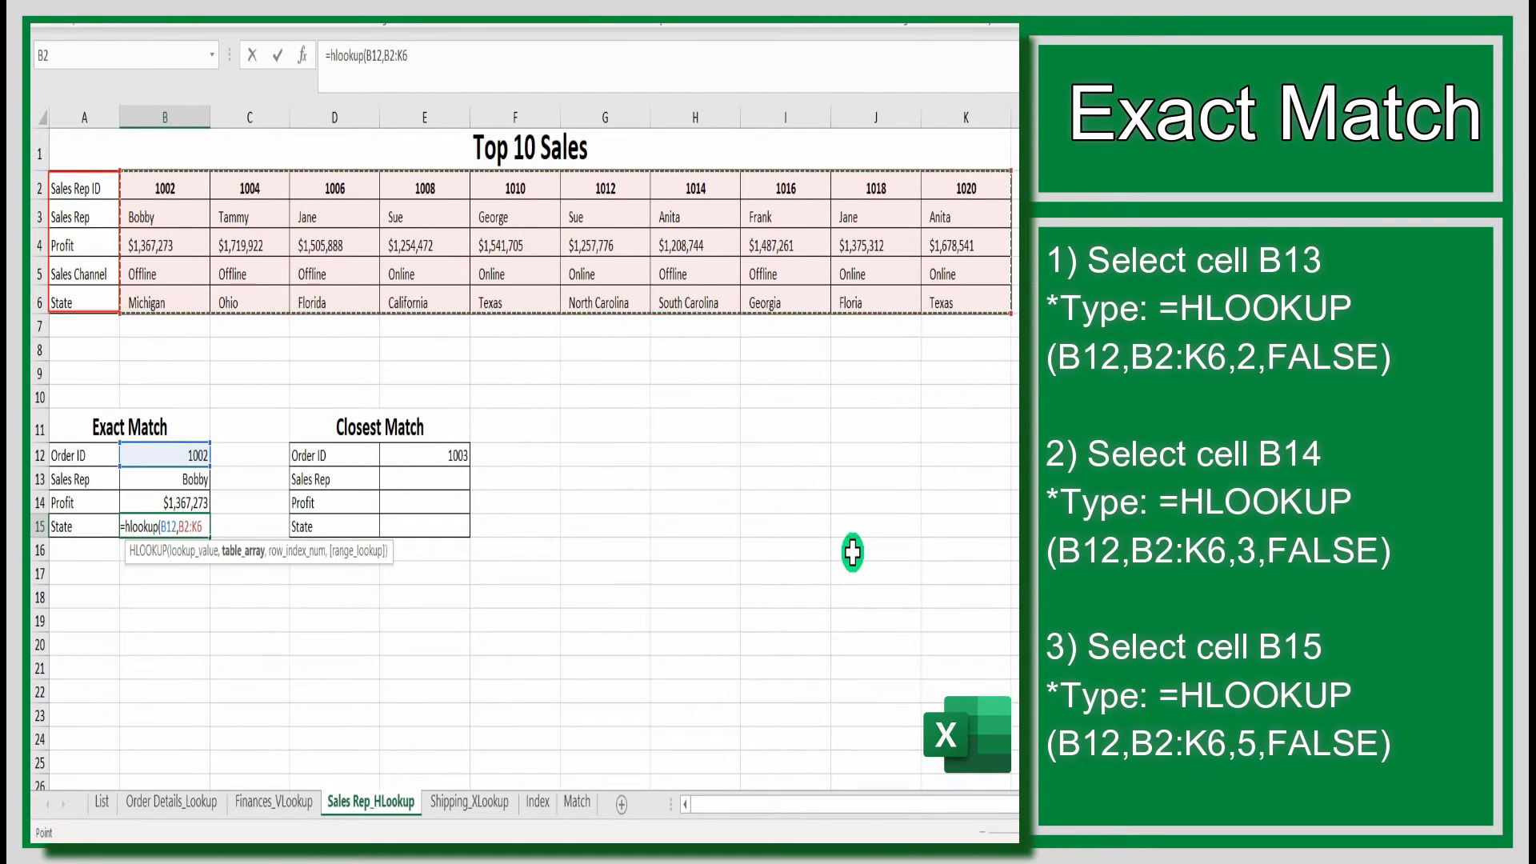
type(",")
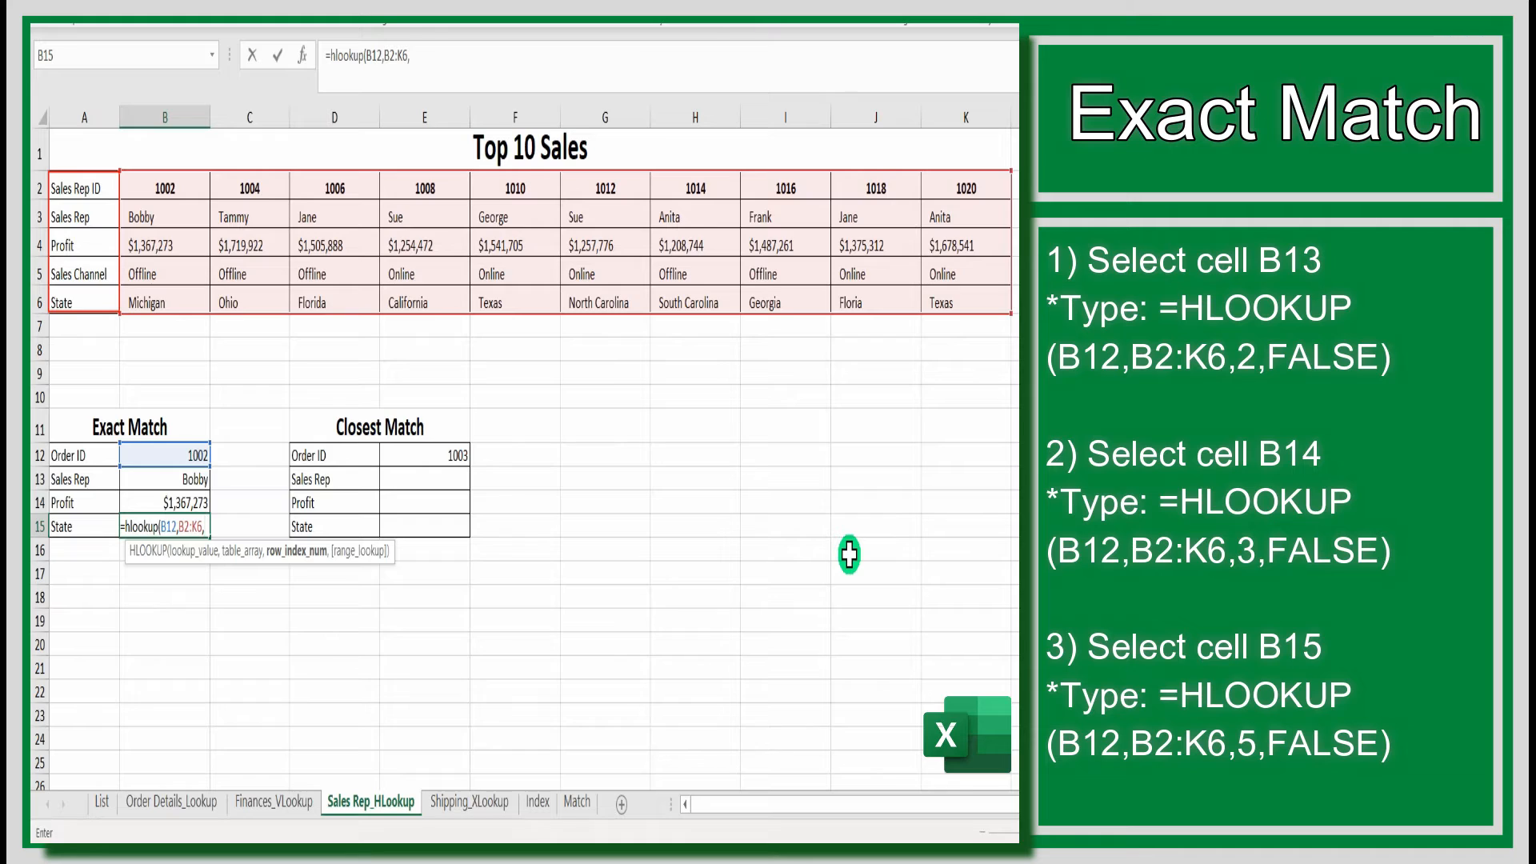
type("5")
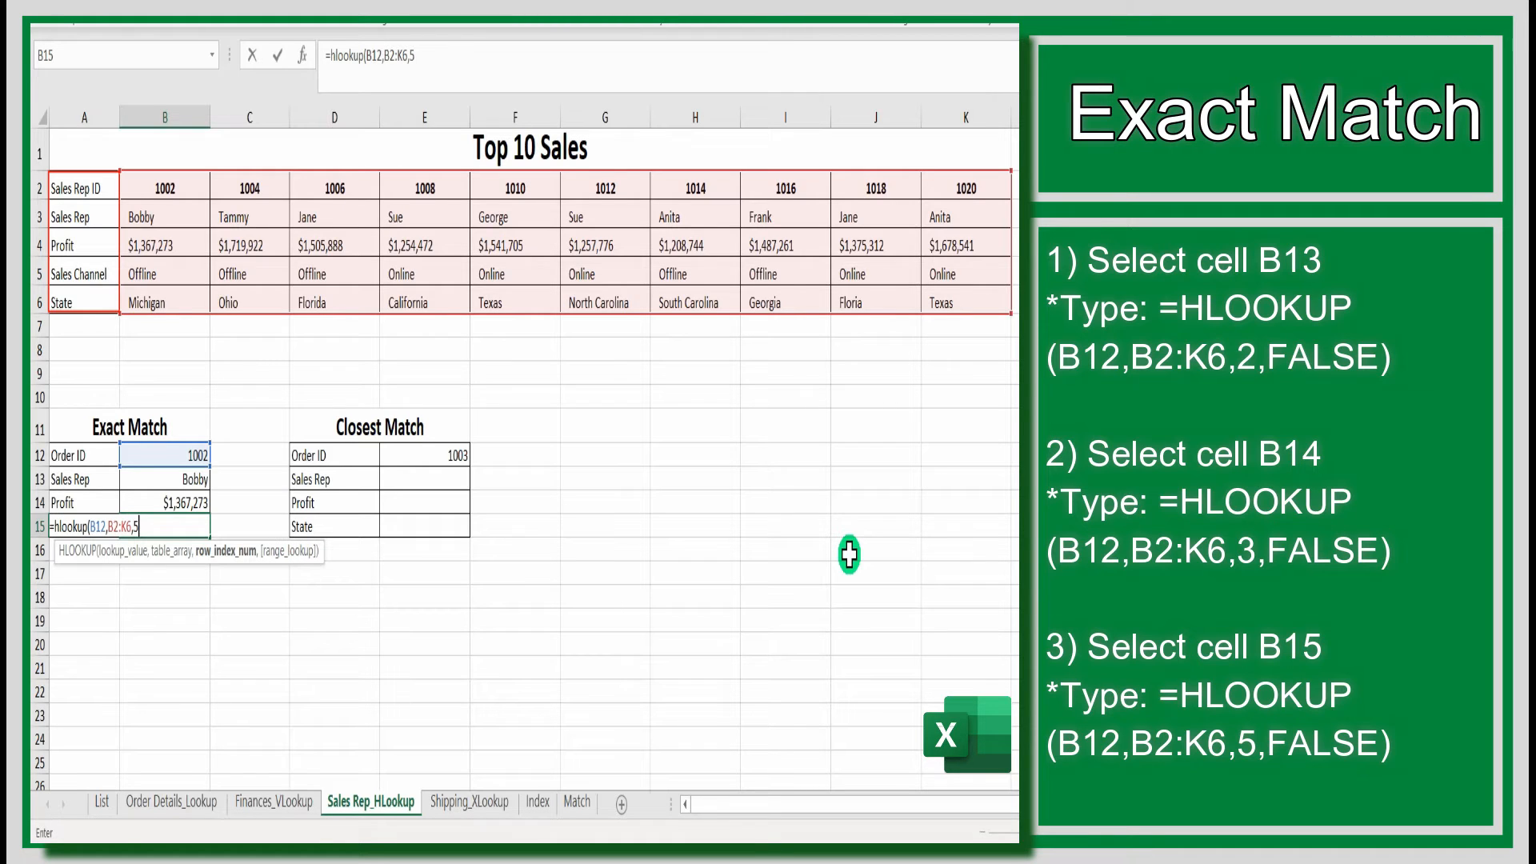
type(",")
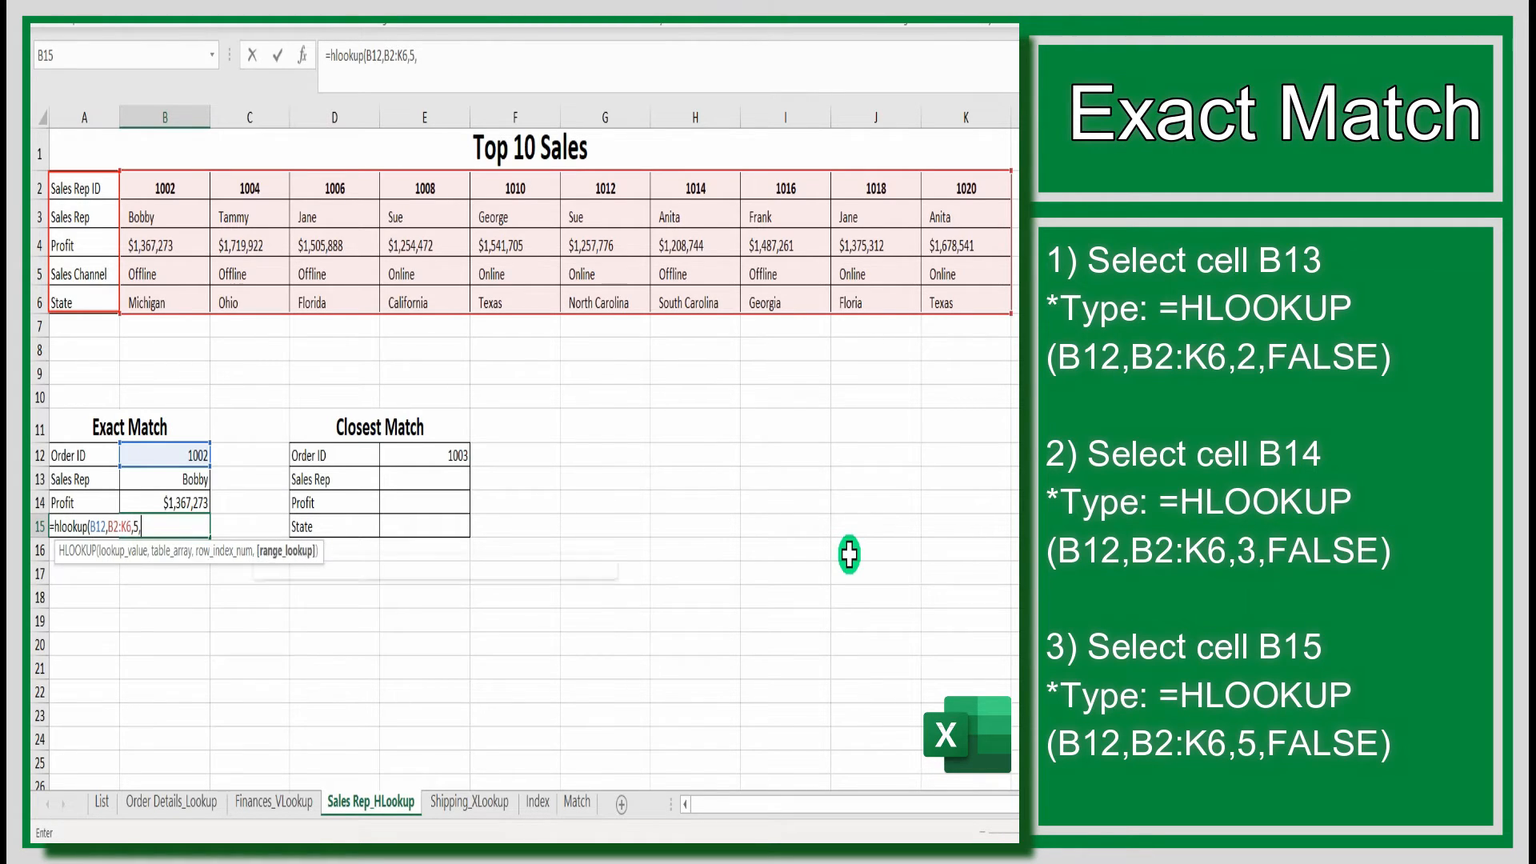
type("false)")
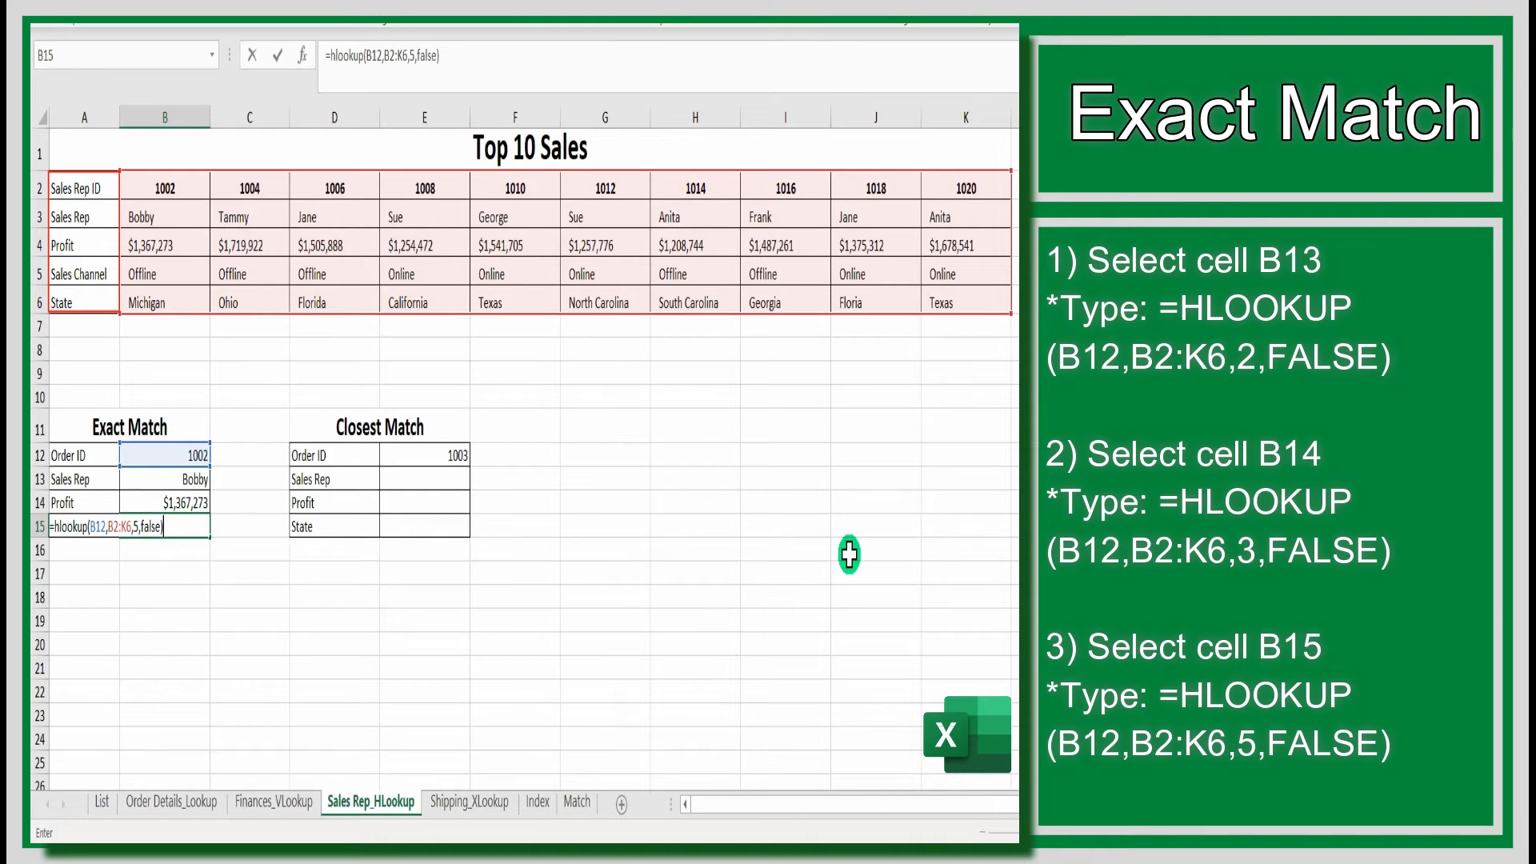
key("Return")
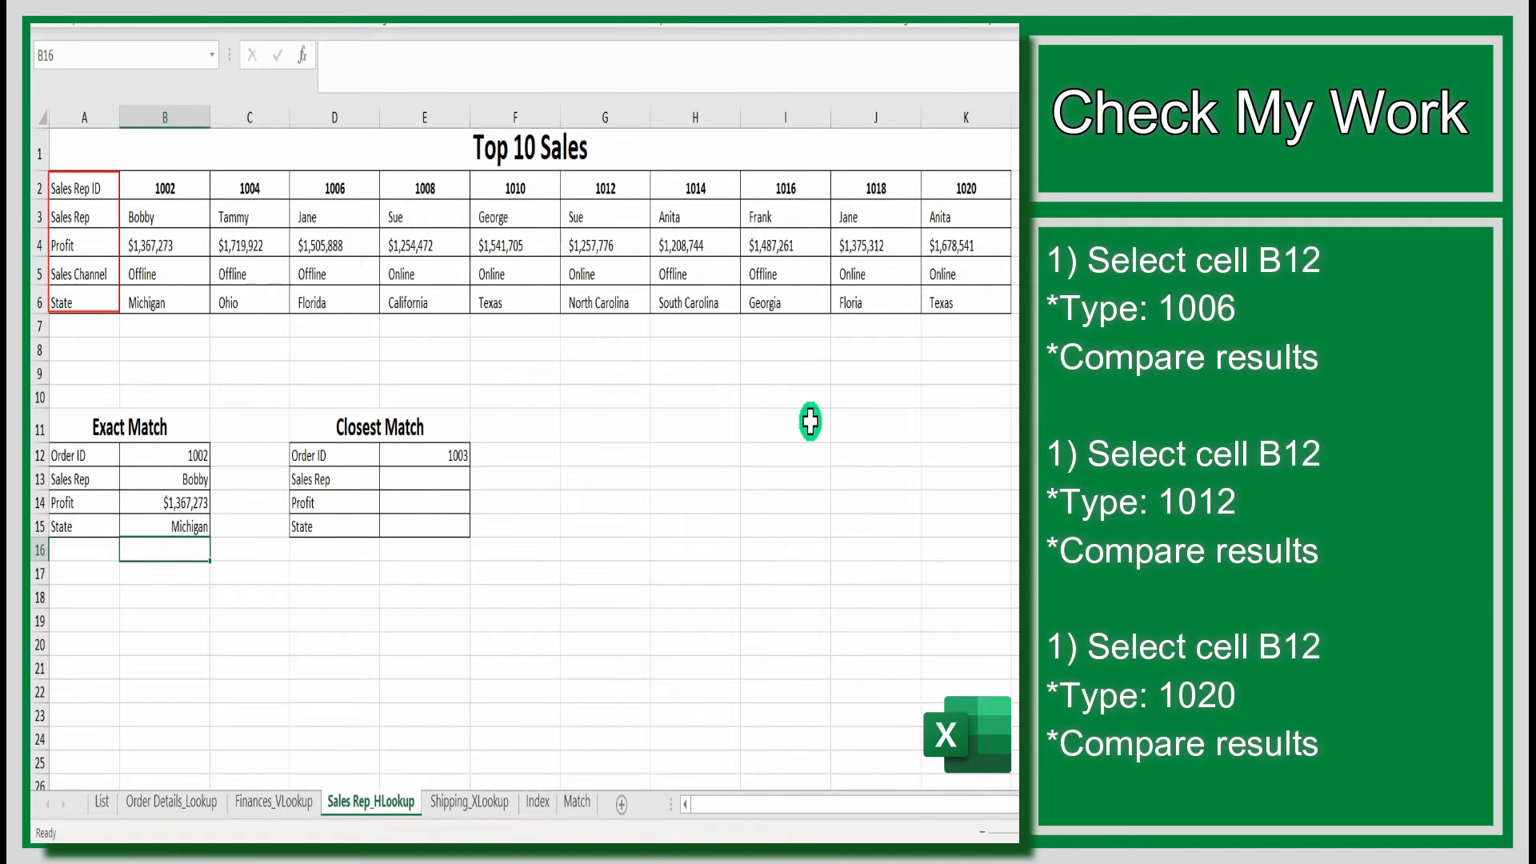
Test the Exact Match formulas by entering the lookup IDs 1006 and 1012 one after the other in cell B12.
left_click(205, 455)
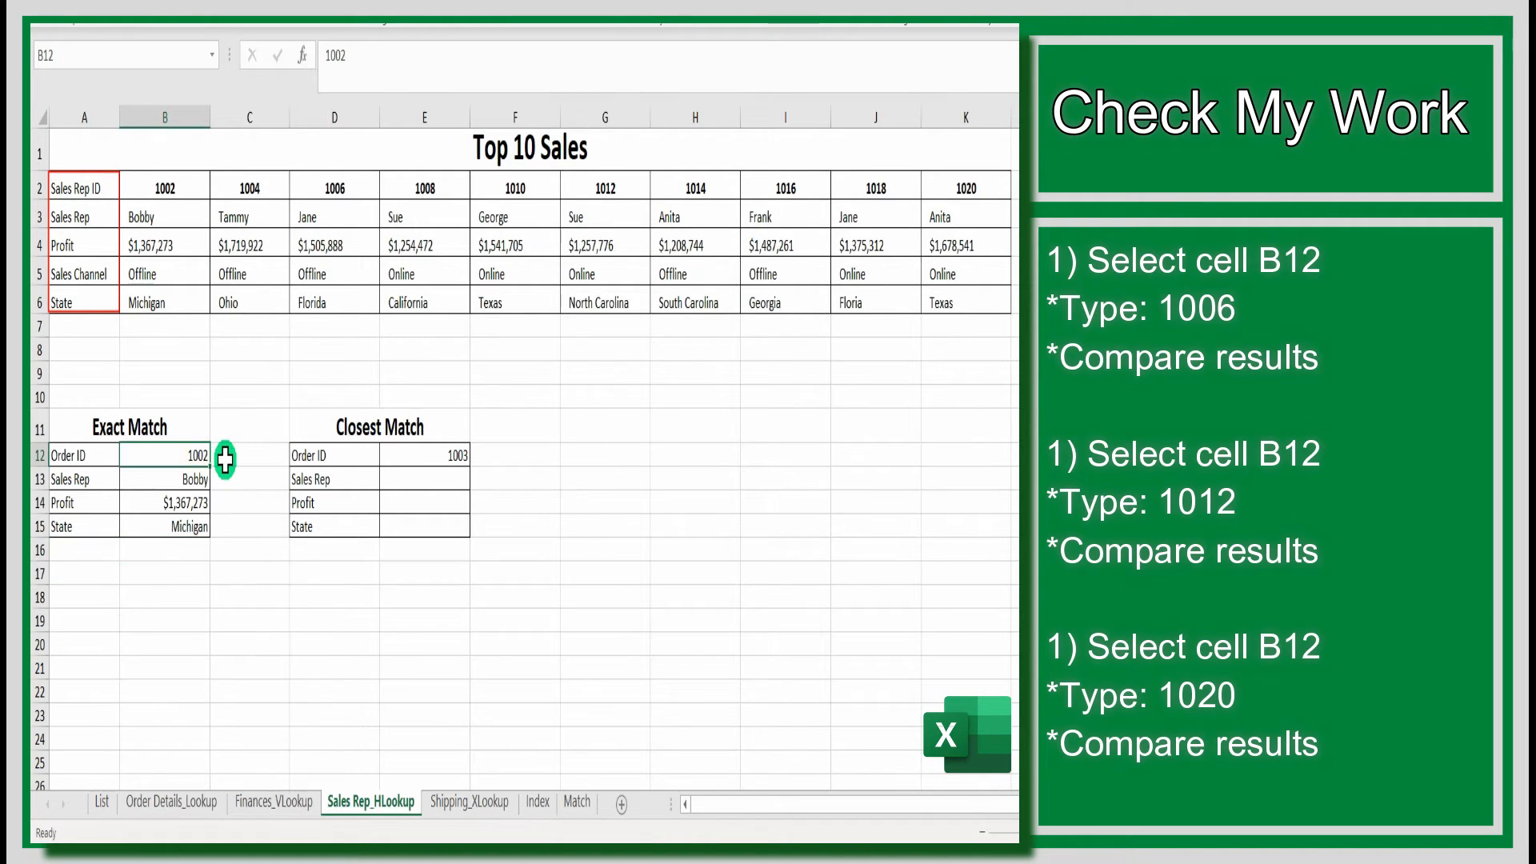
type("100")
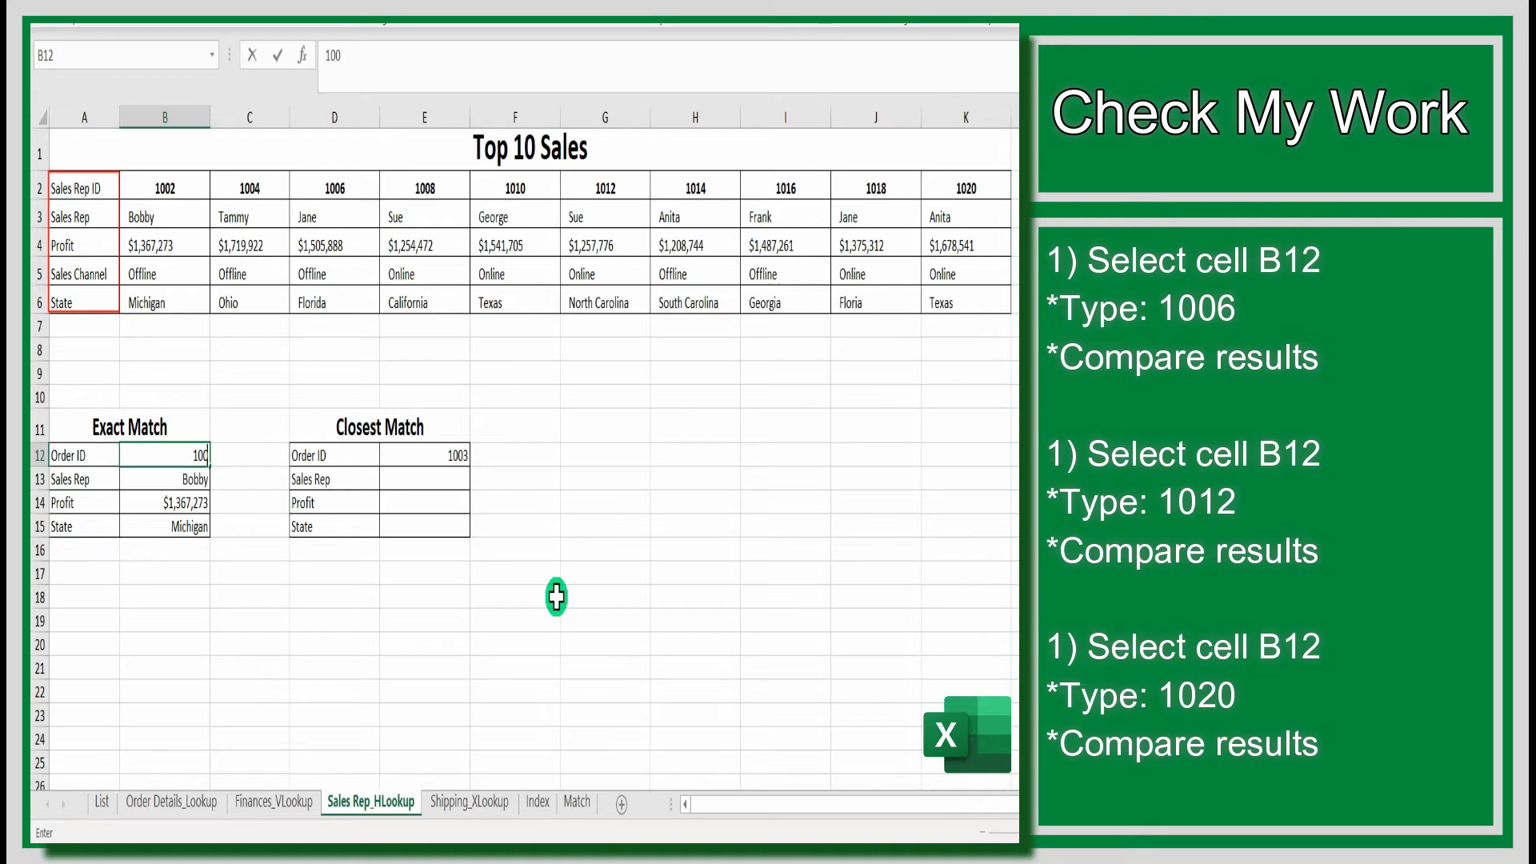
type("6")
key("Return")
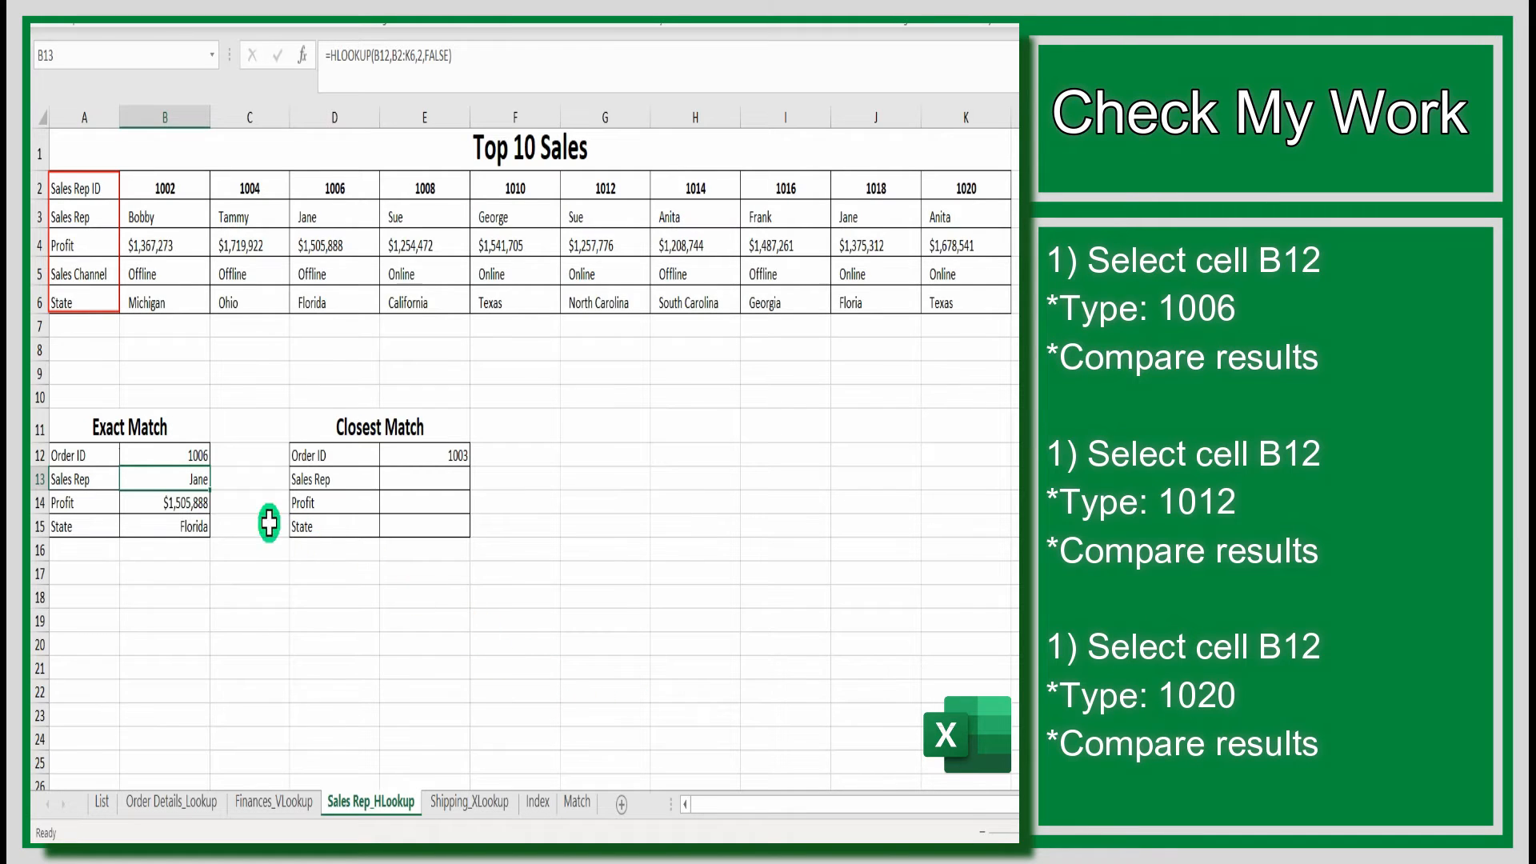
left_click(201, 456)
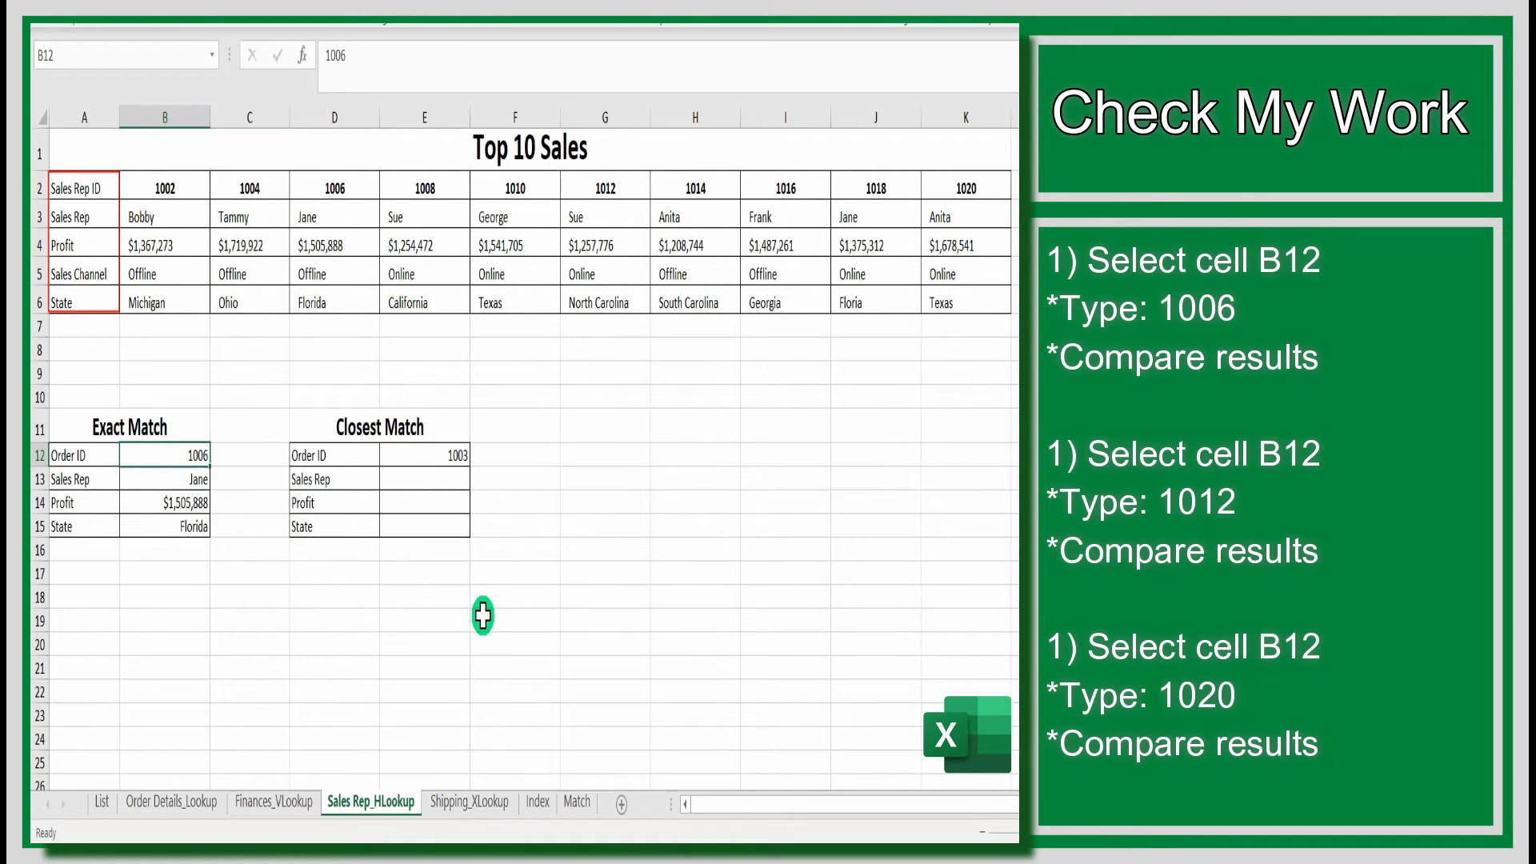
type("1012")
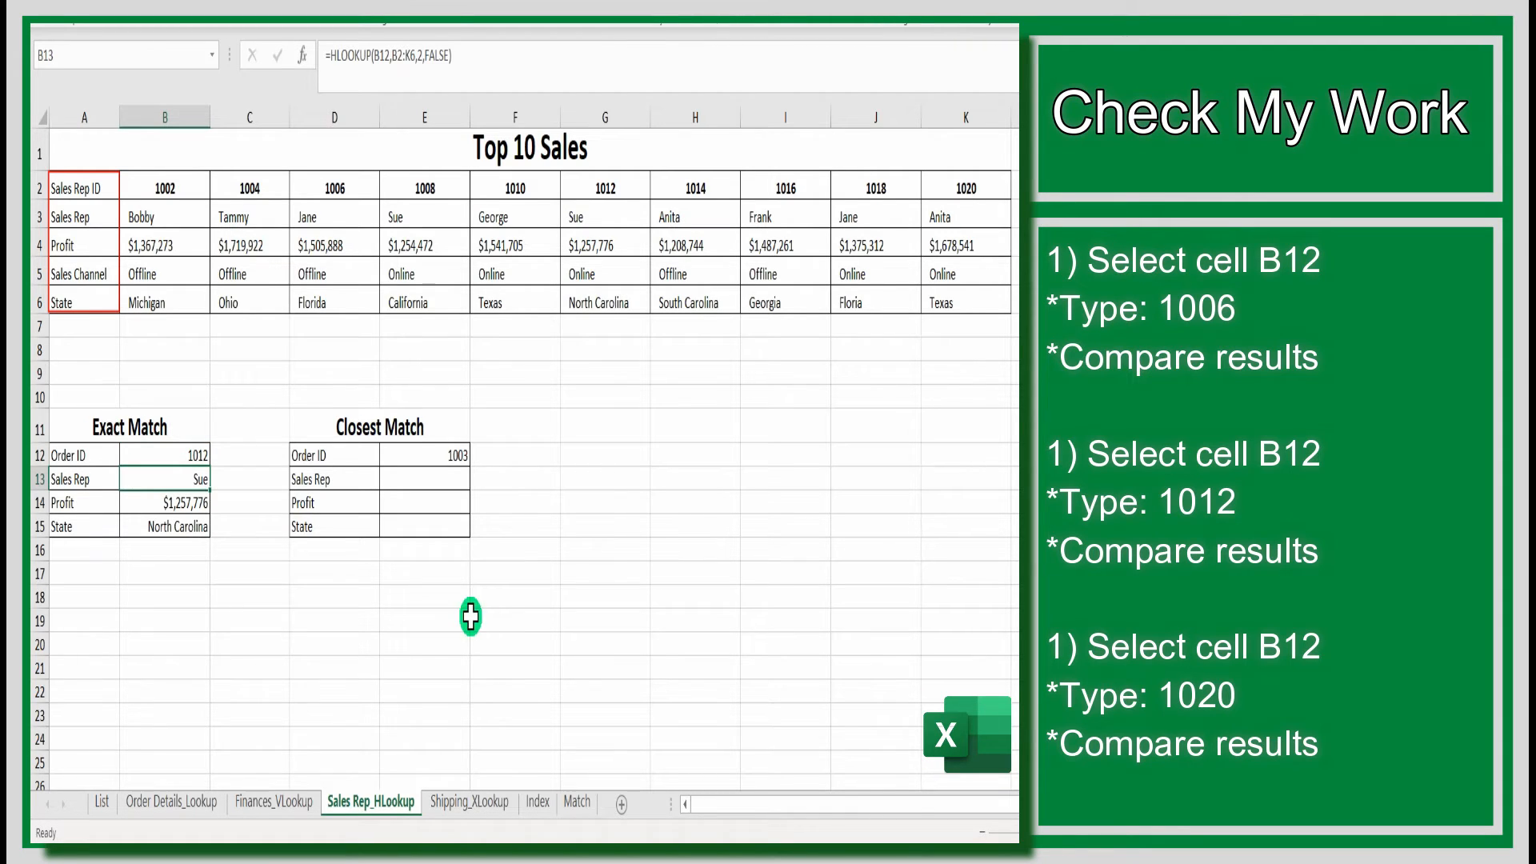
Set the Exact Match lookup ID in cell B12 to 1020 to check the formulas.
left_click(198, 457)
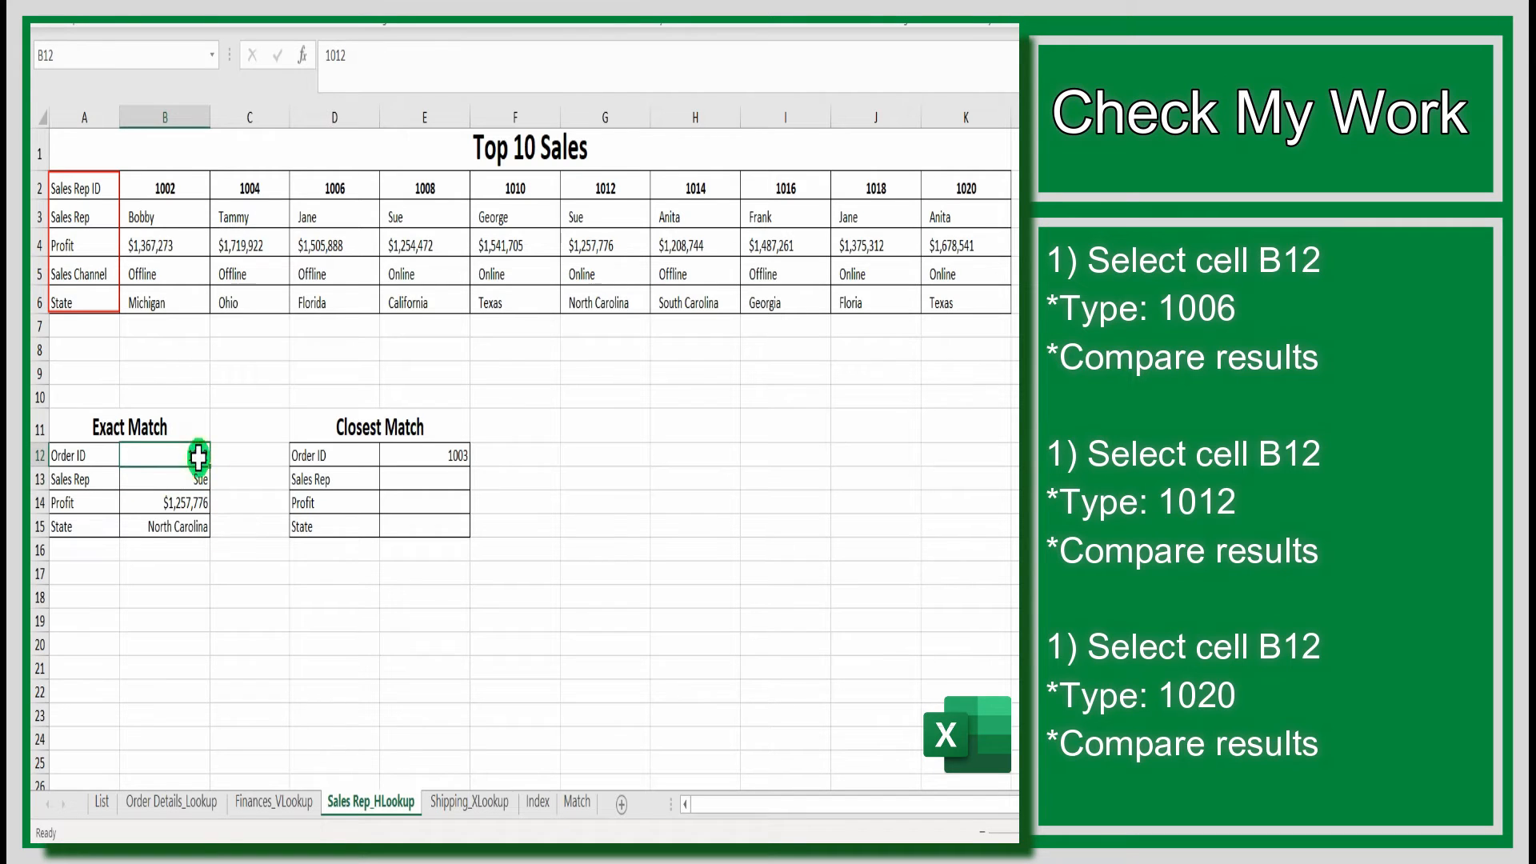
type("1012")
key("BackSpace")
type("1020")
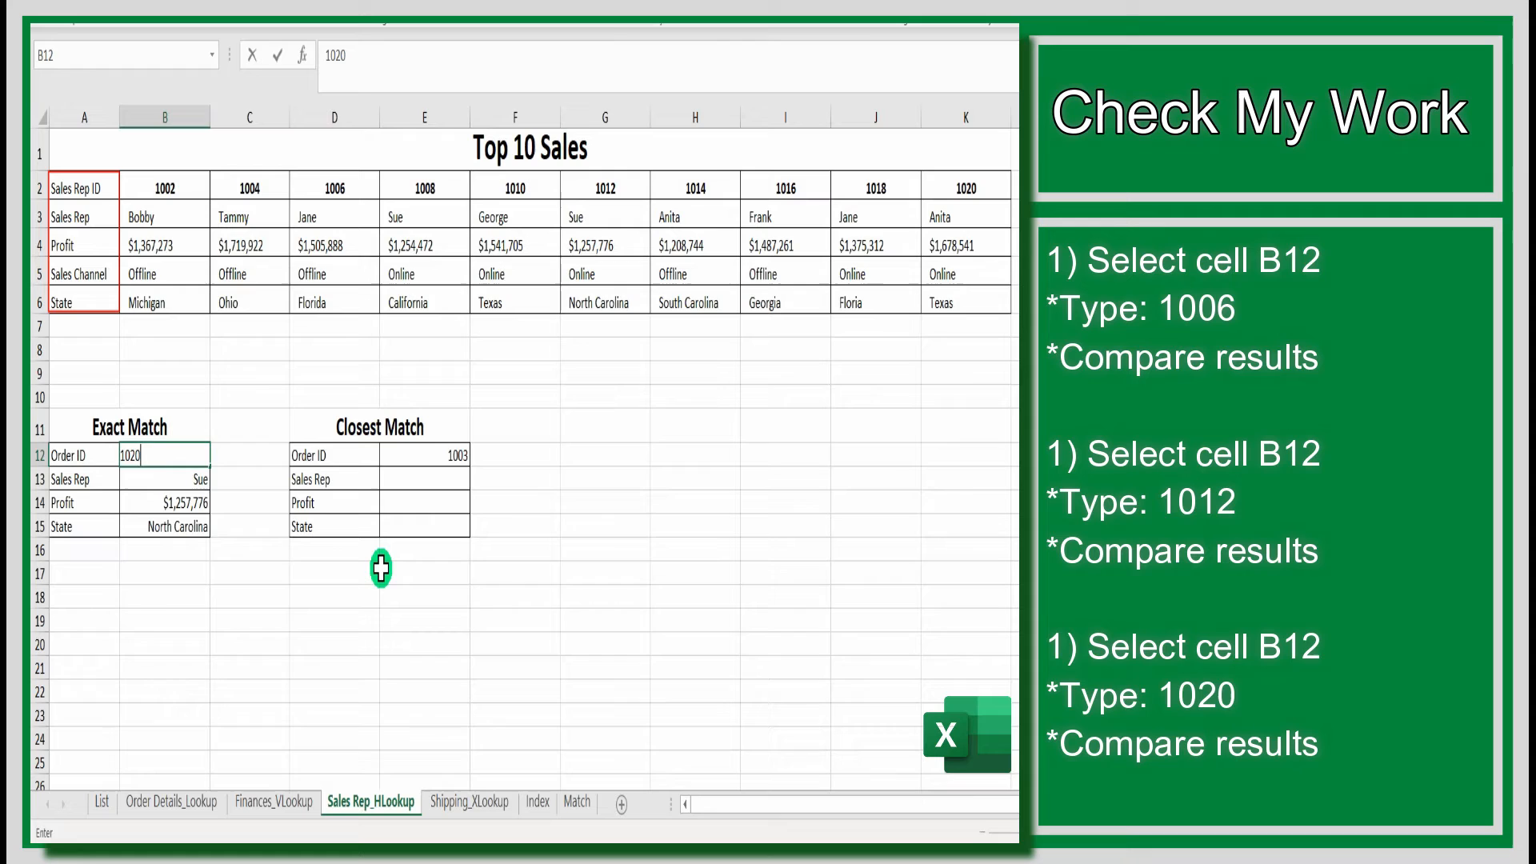
key("Return")
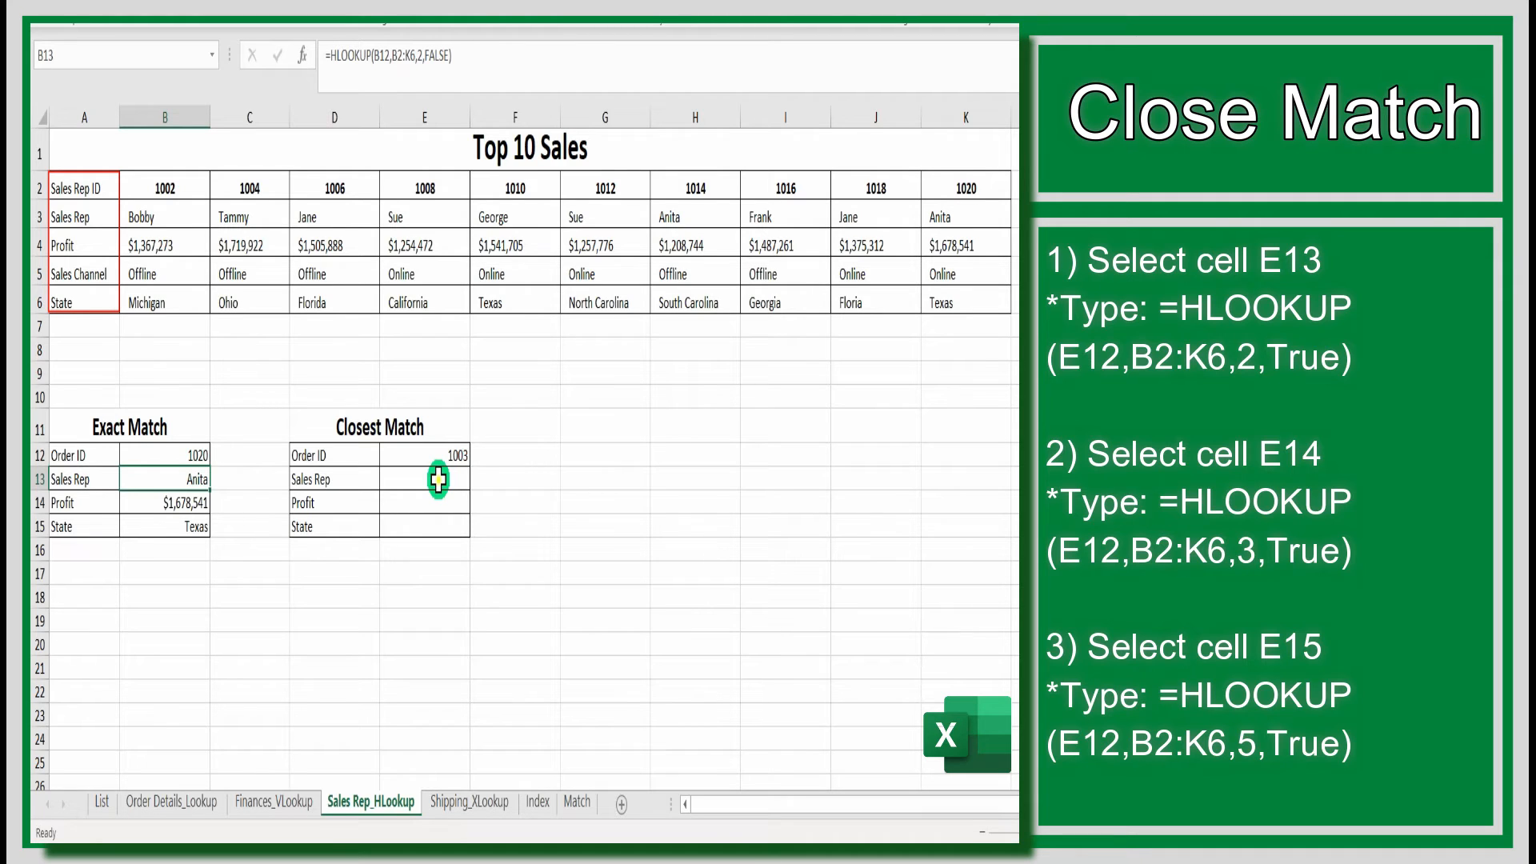
Enter =HLOOKUP(E12,B2:K6,2,TRUE) in the Closest Match Sales Rep cell E13 for an approximate match.
left_click(438, 479)
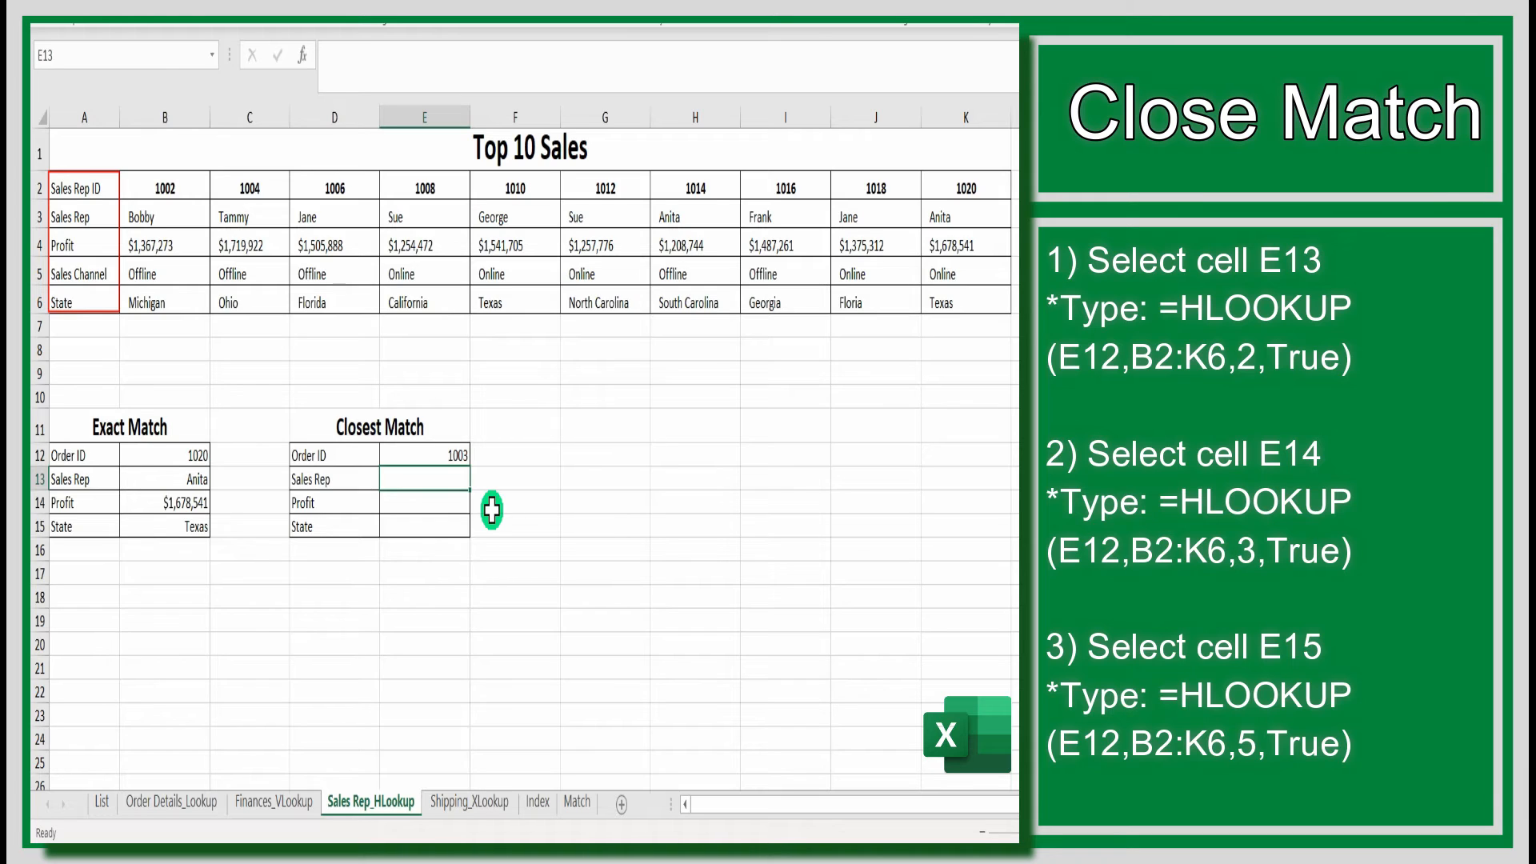
type("=hlookup")
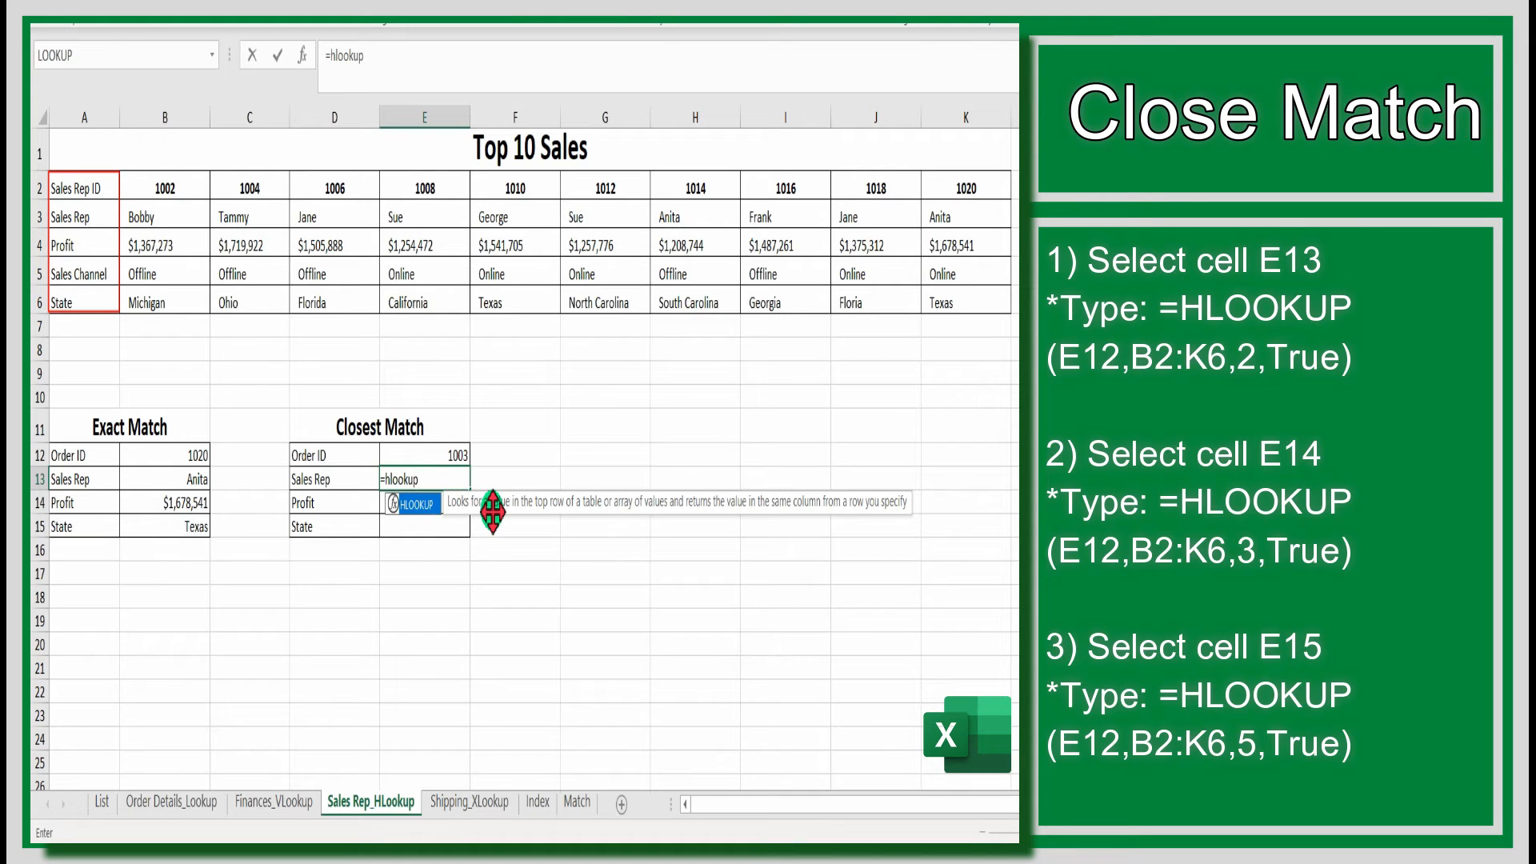
type("(")
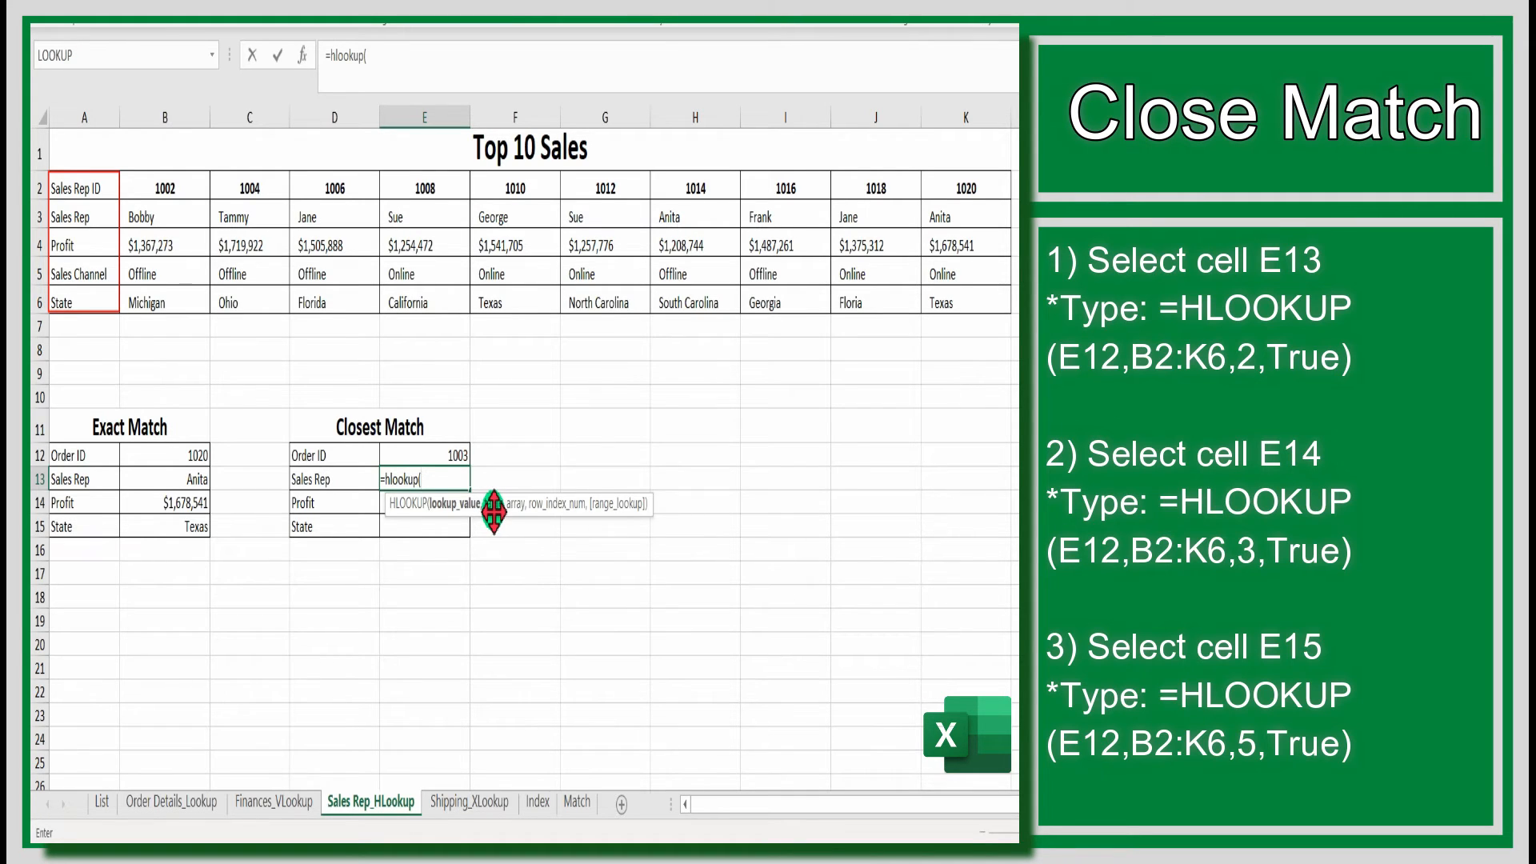
left_click(459, 457)
left_click(459, 457)
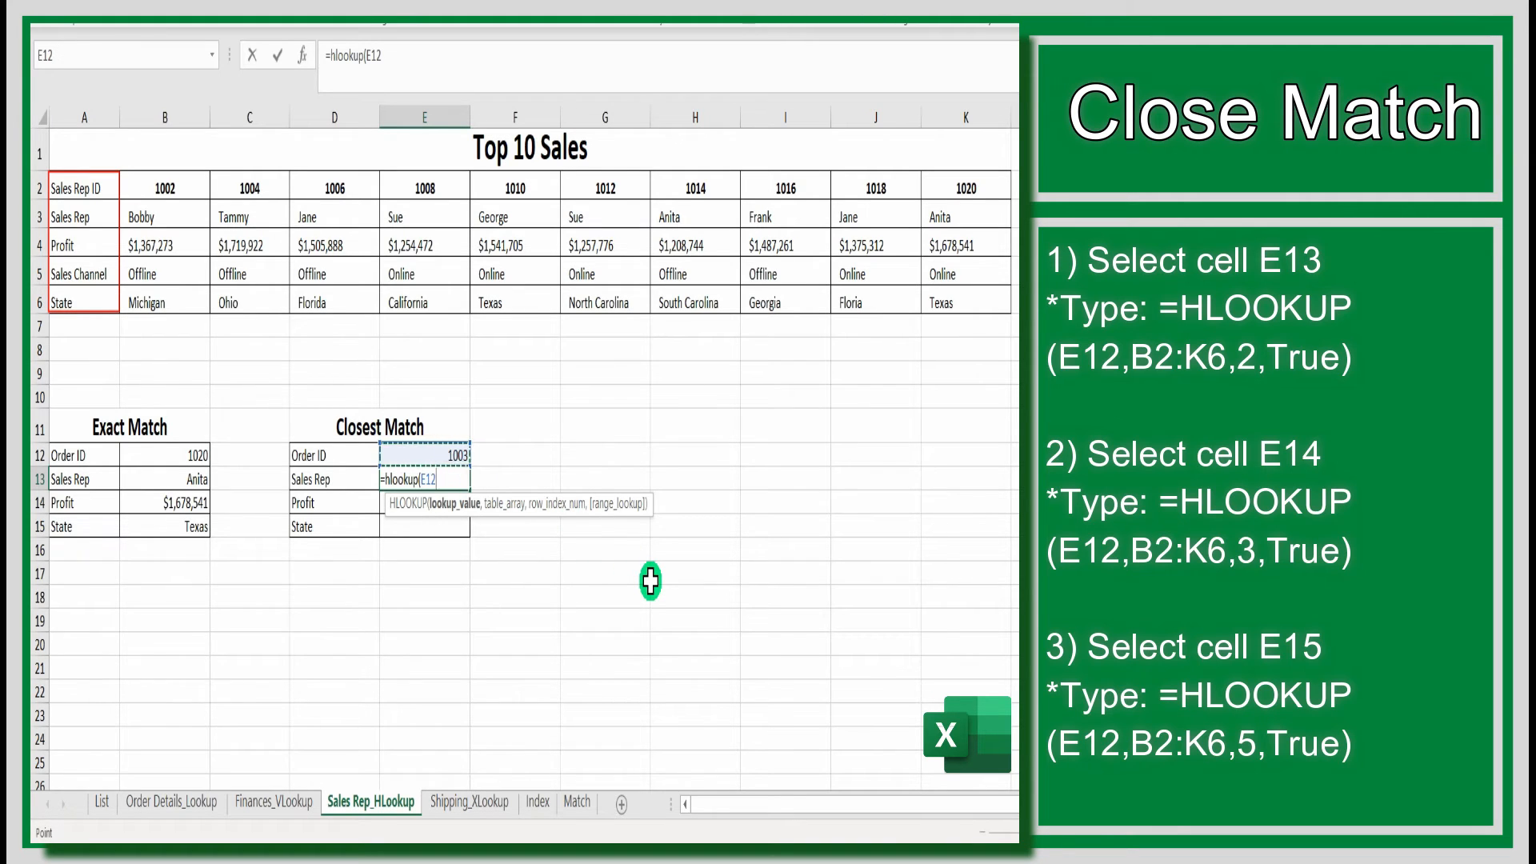
type(",")
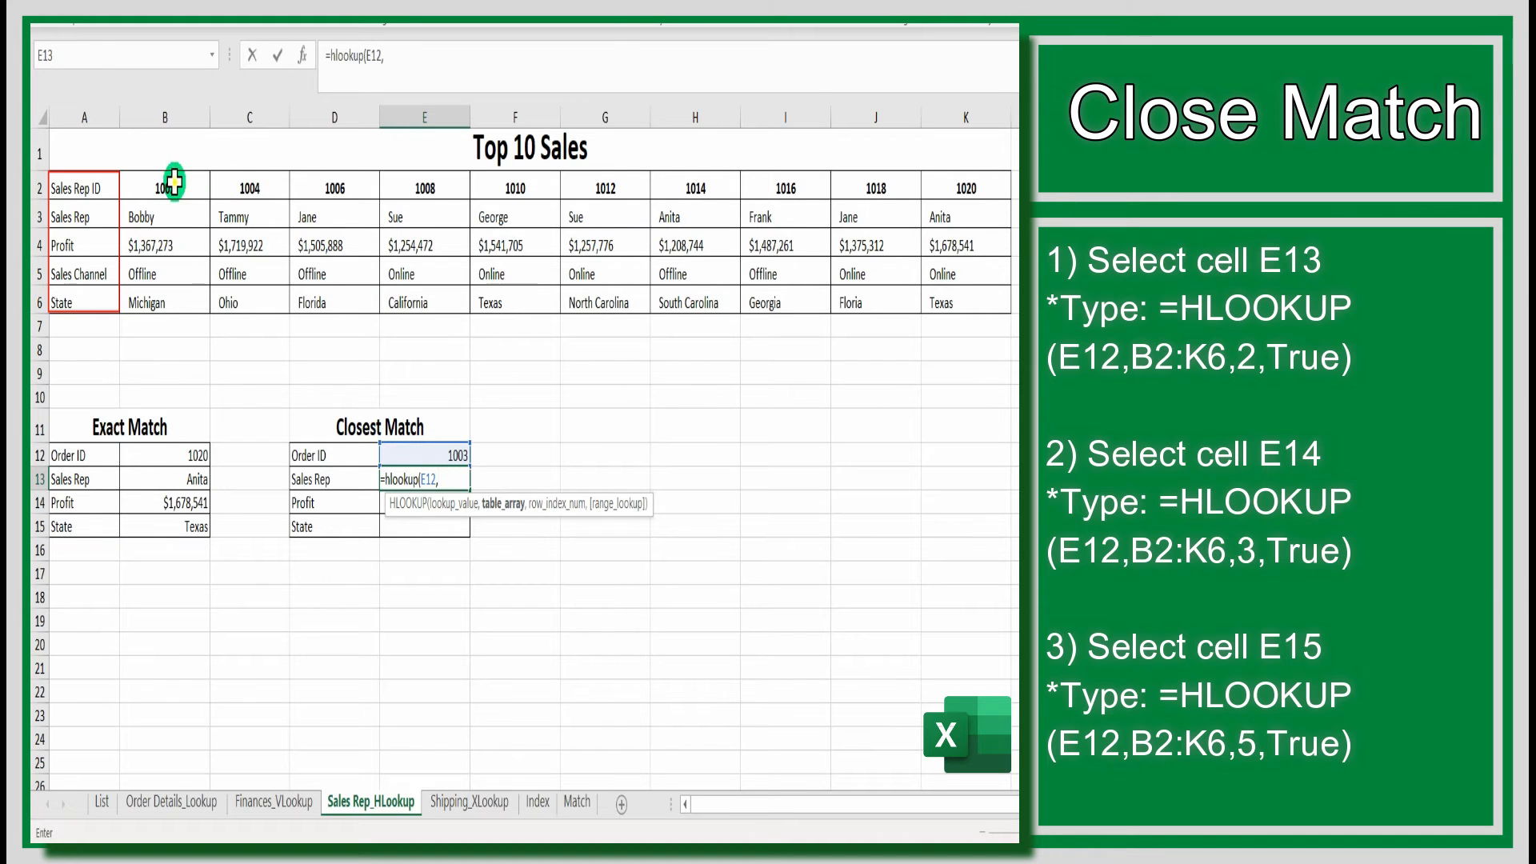
left_click_drag(168, 178, 938, 299)
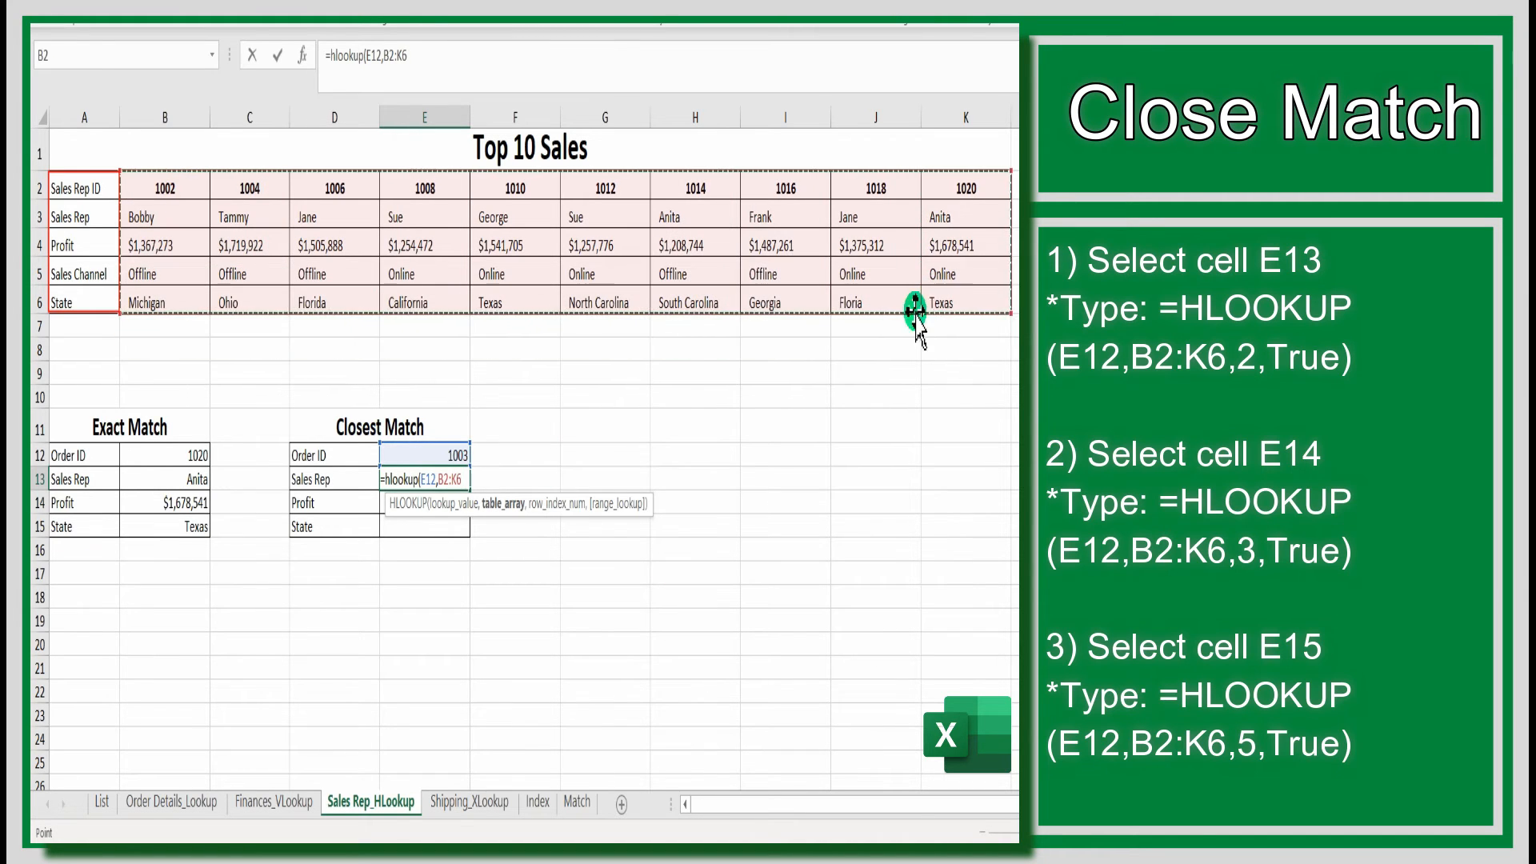
type(",")
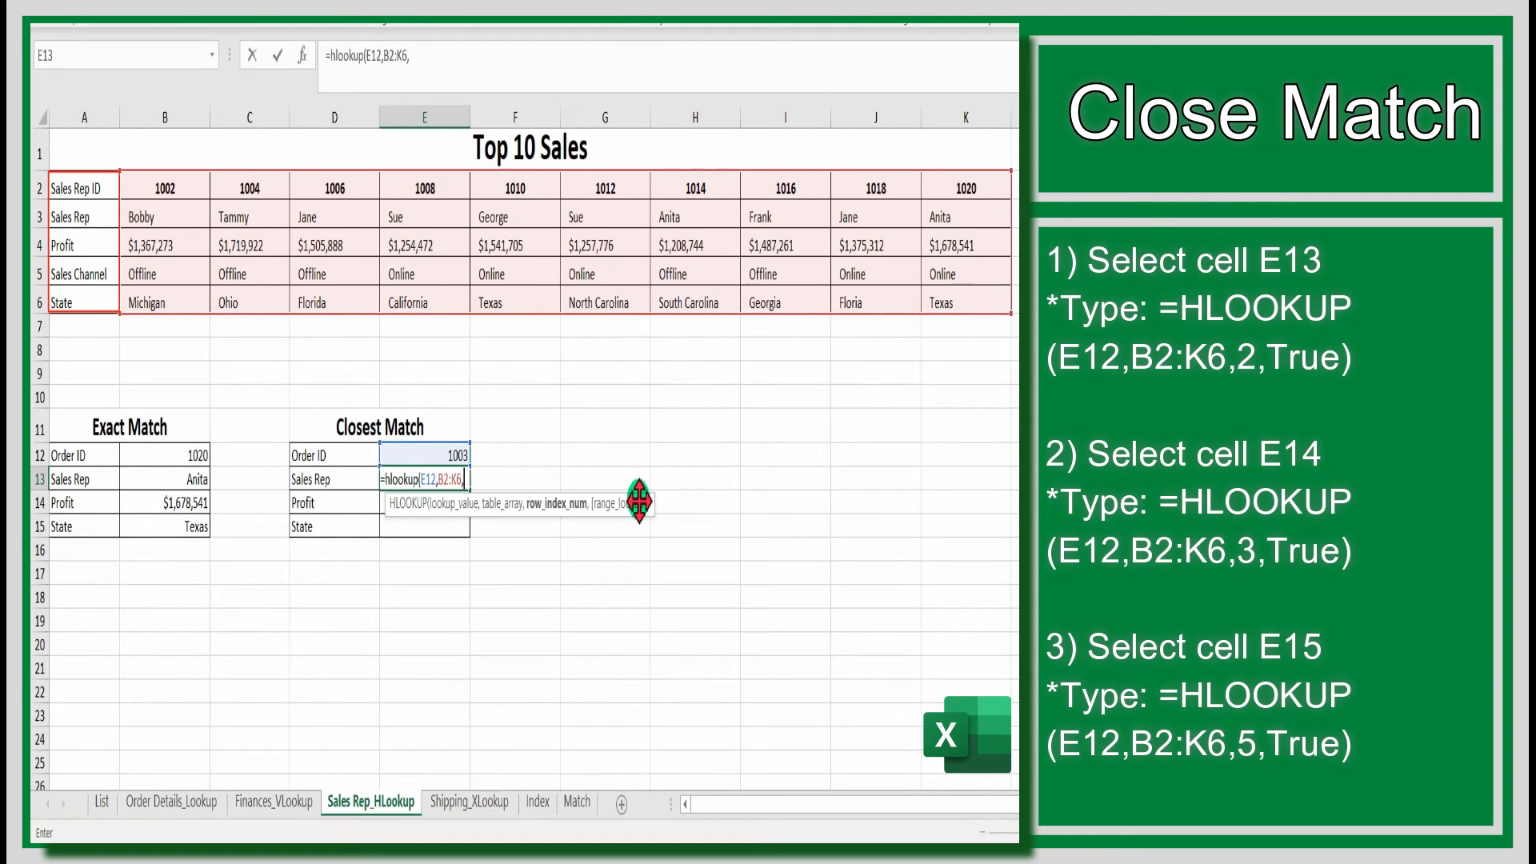
type("2")
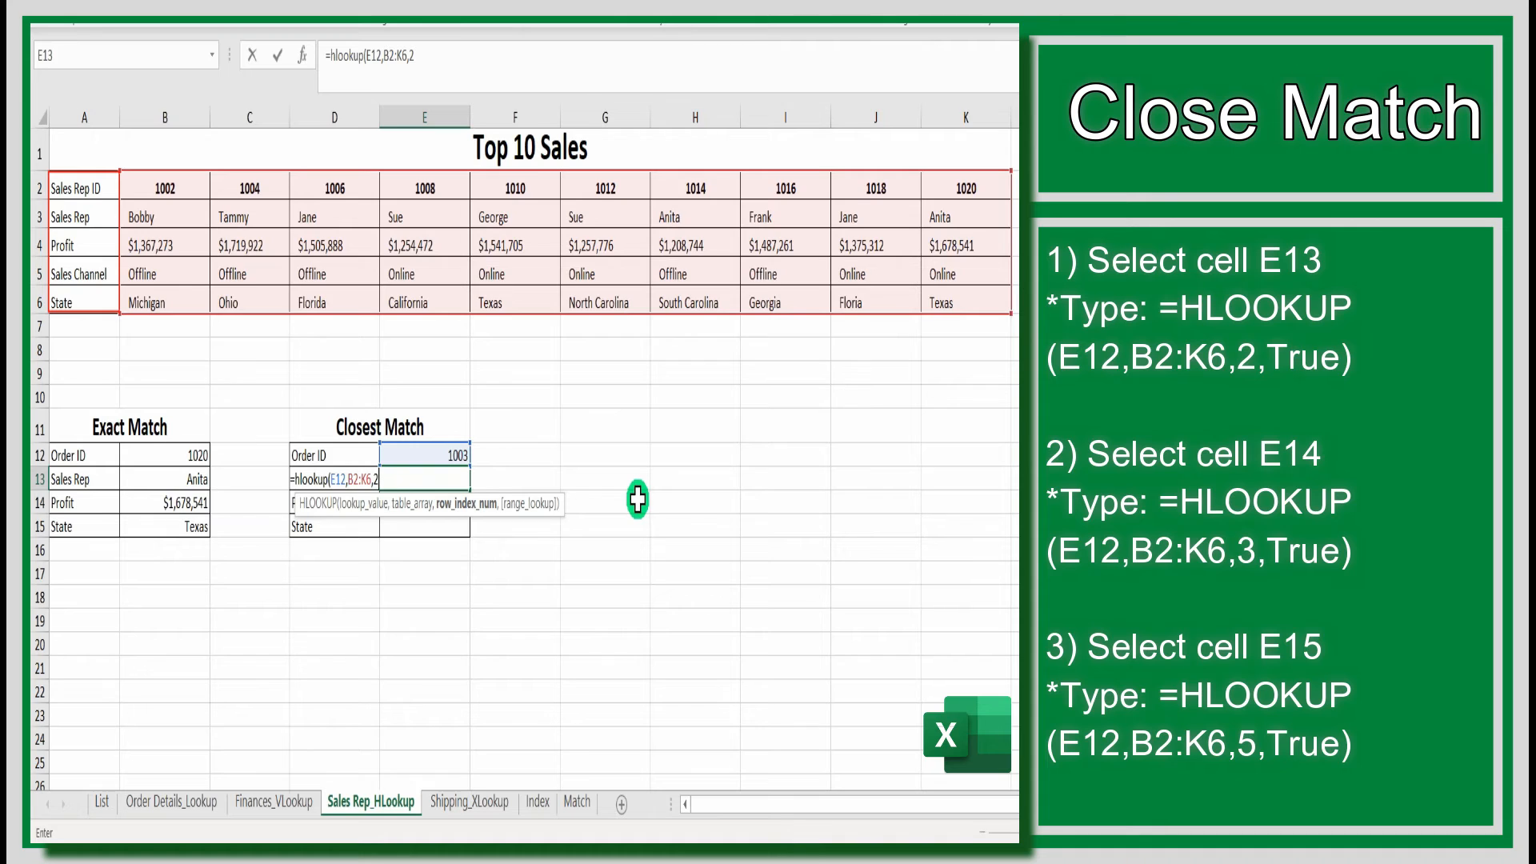
type(",")
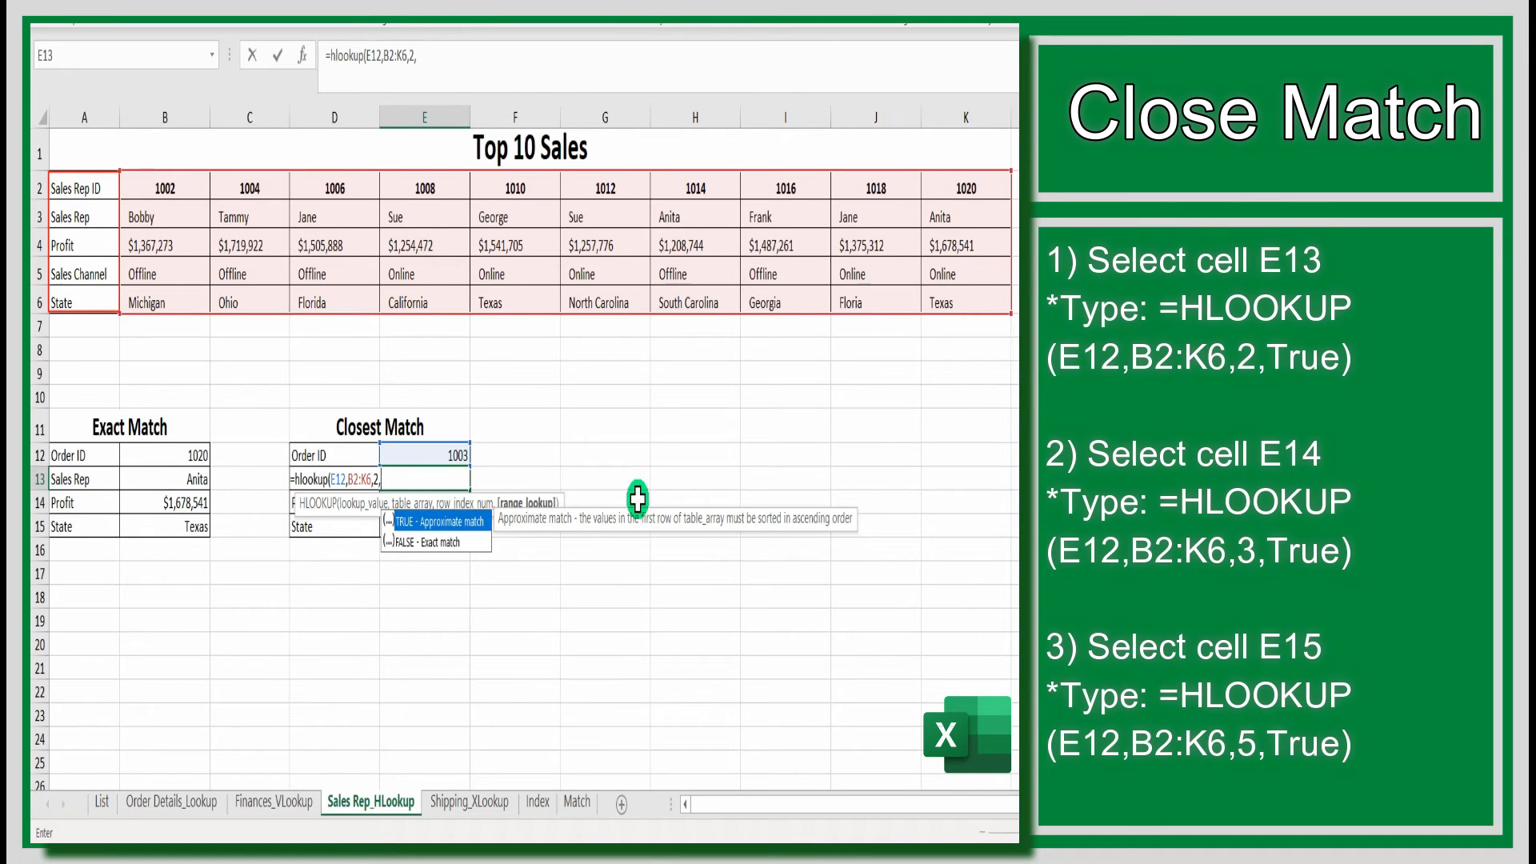
type("true)")
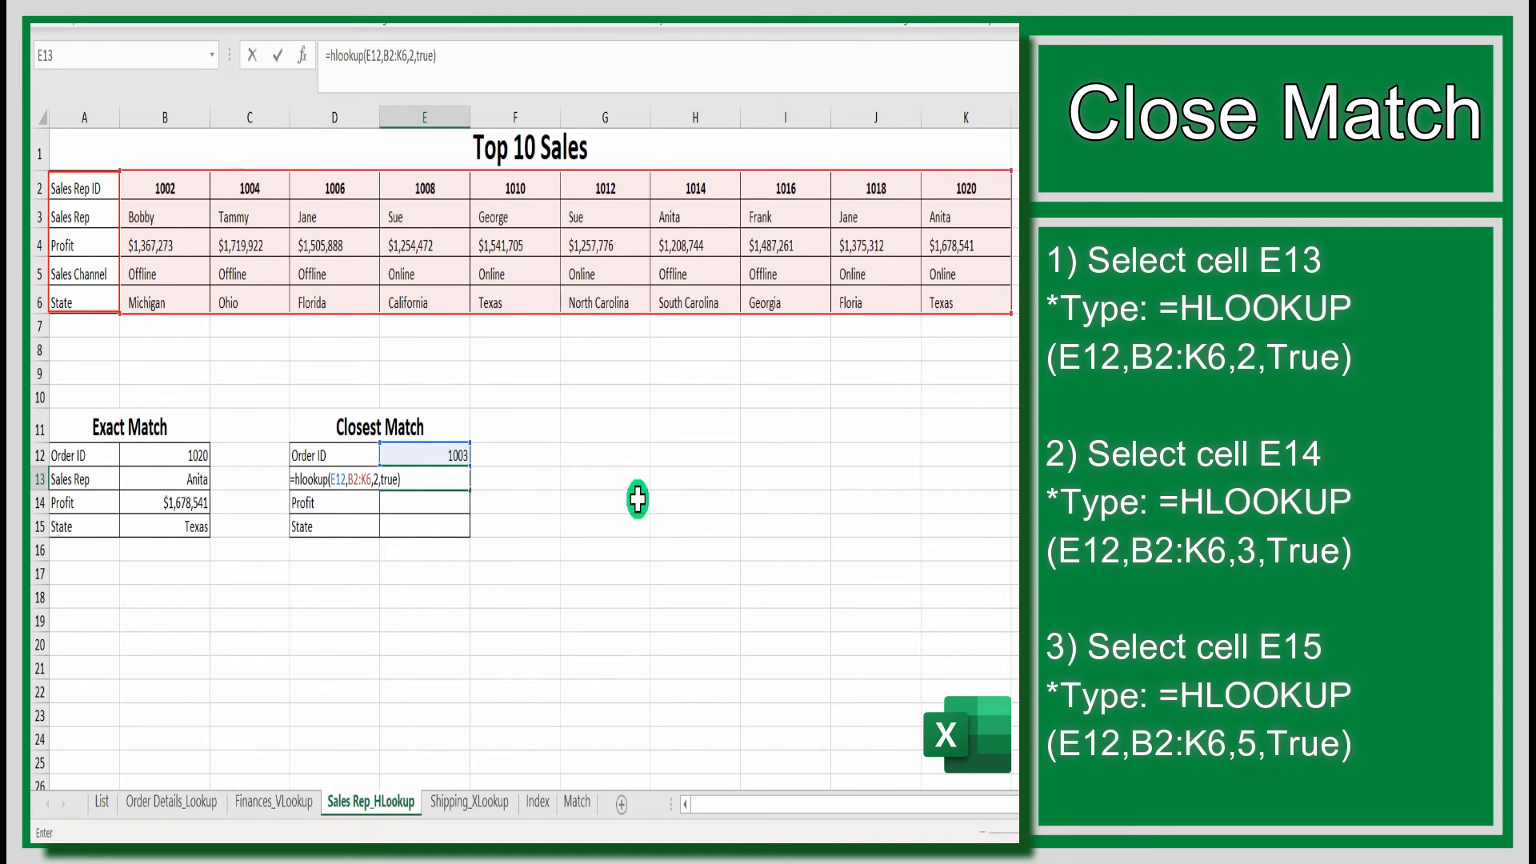
key("Return")
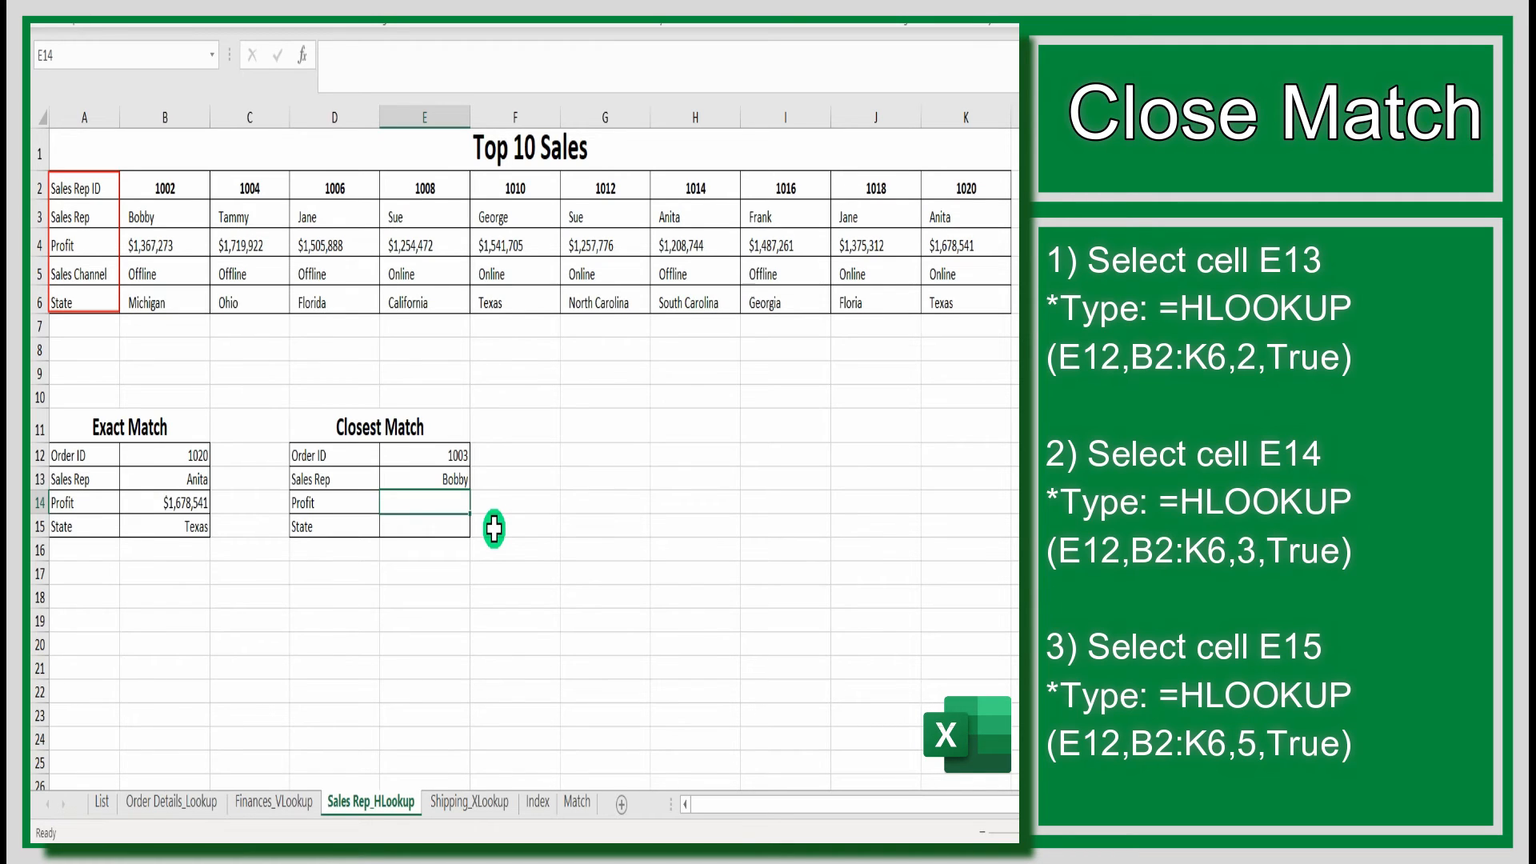
Enter =HLOOKUP(E12,B2:K6,3,TRUE) in the Closest Match Profit cell E14.
type("=hlook")
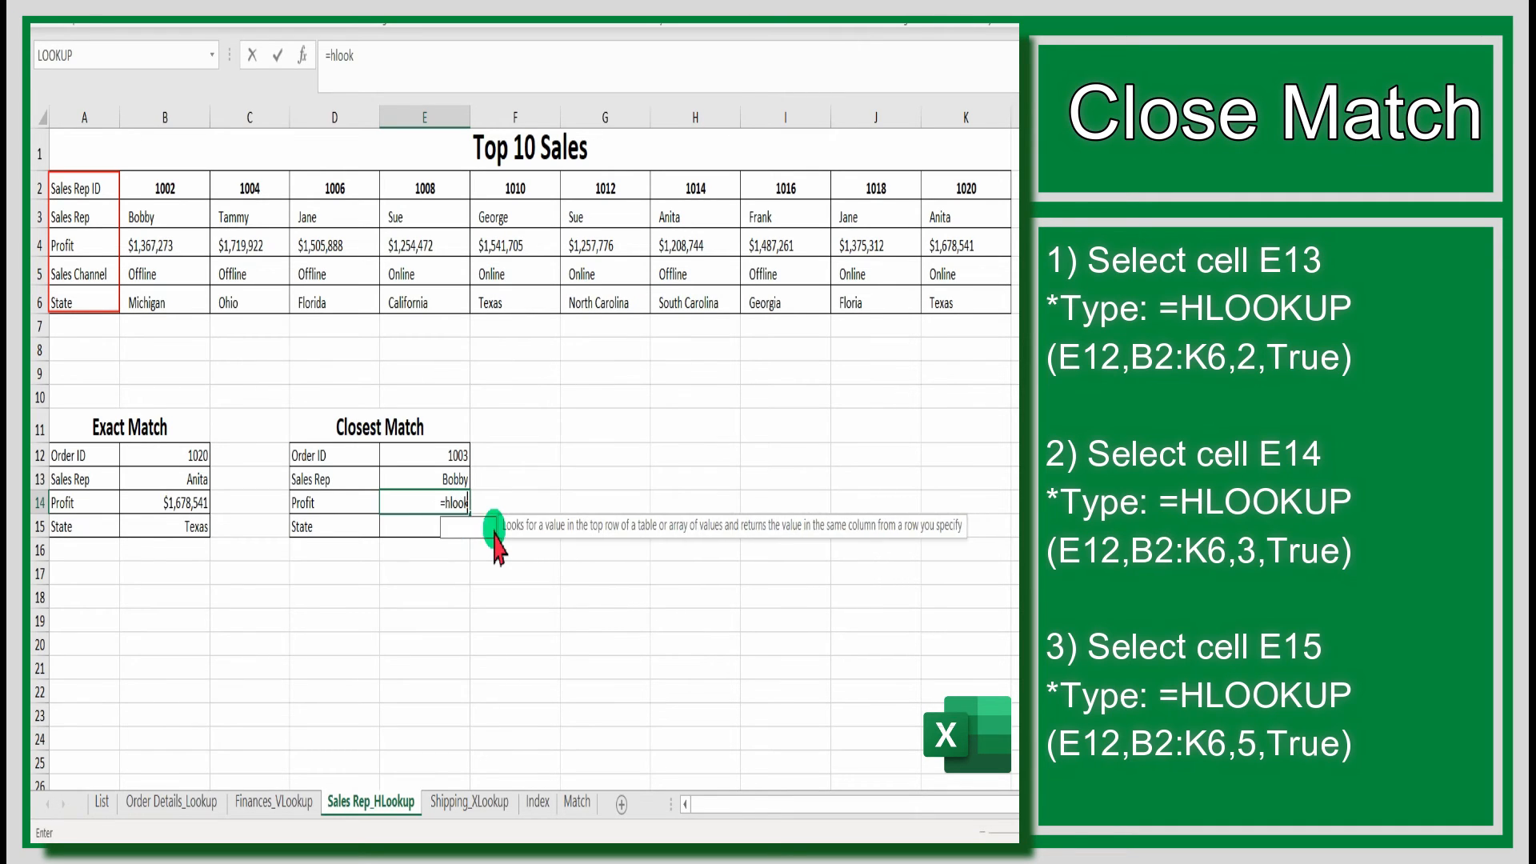
type("up(")
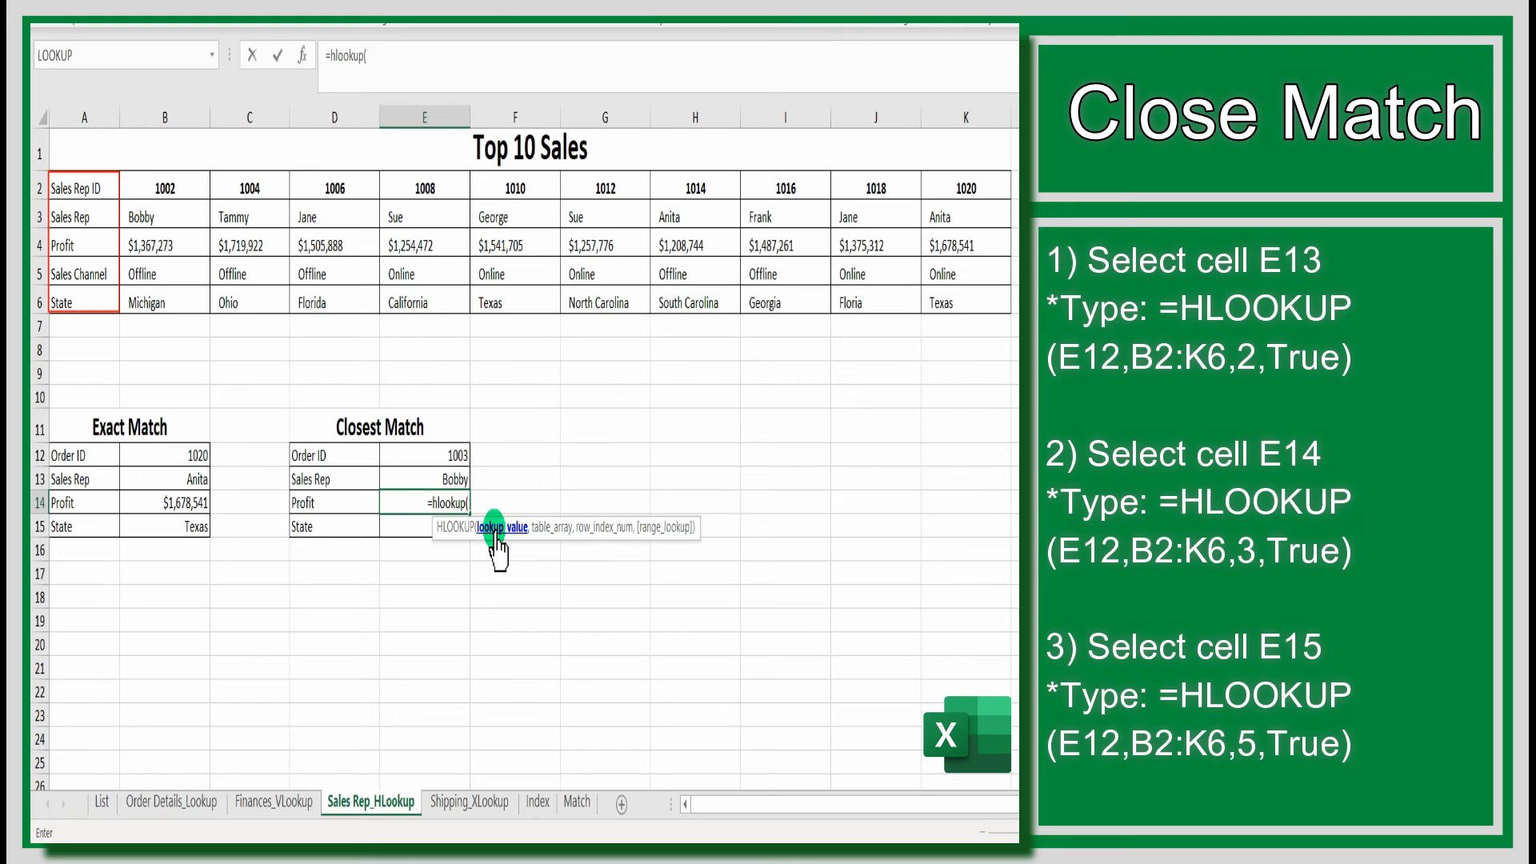
left_click_drag(162, 190, 758, 313)
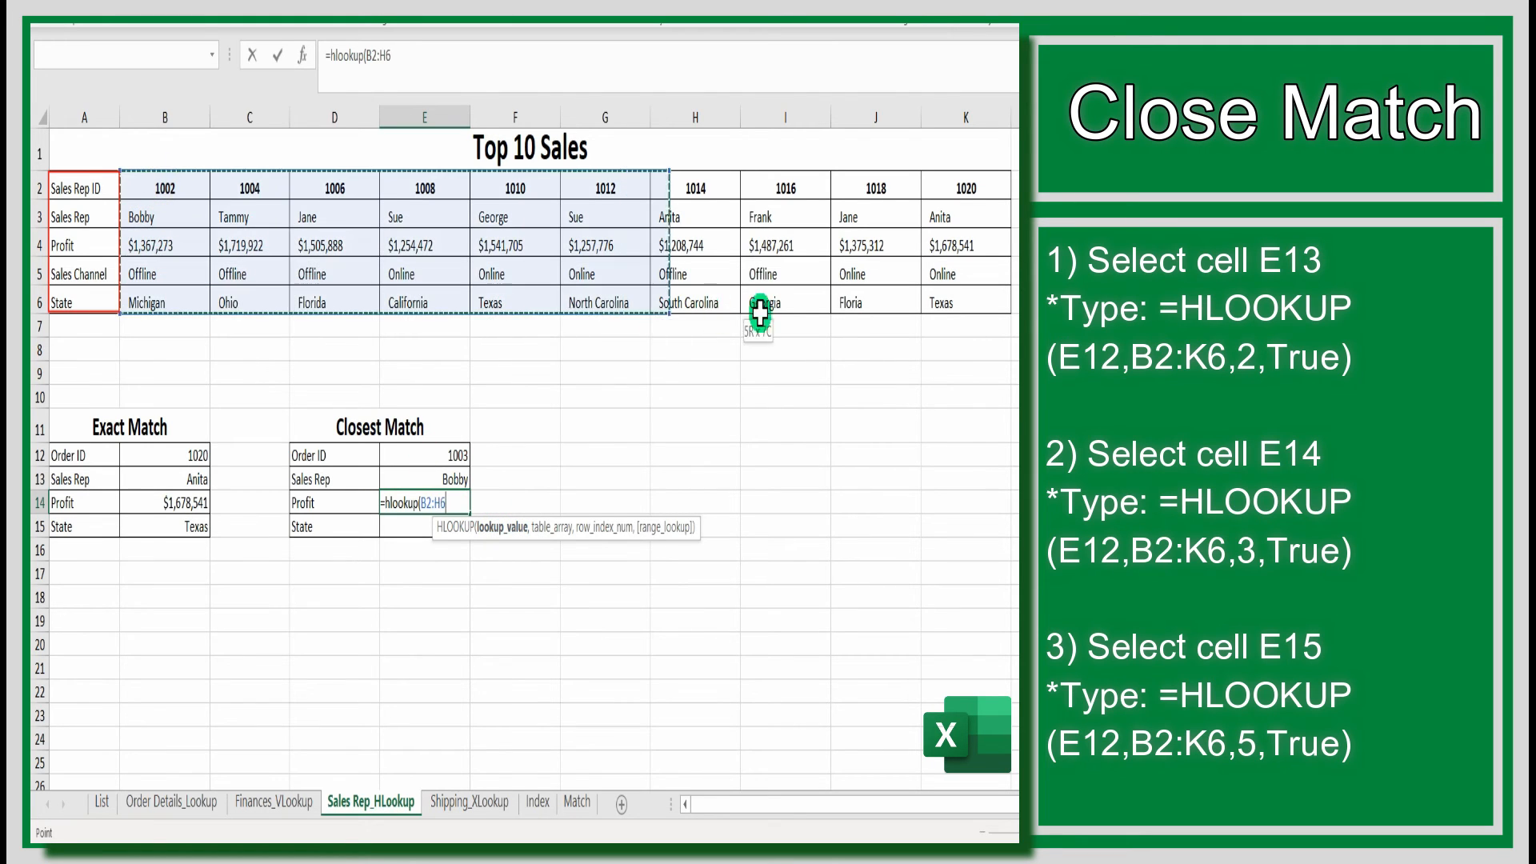
left_click(462, 456)
type(",")
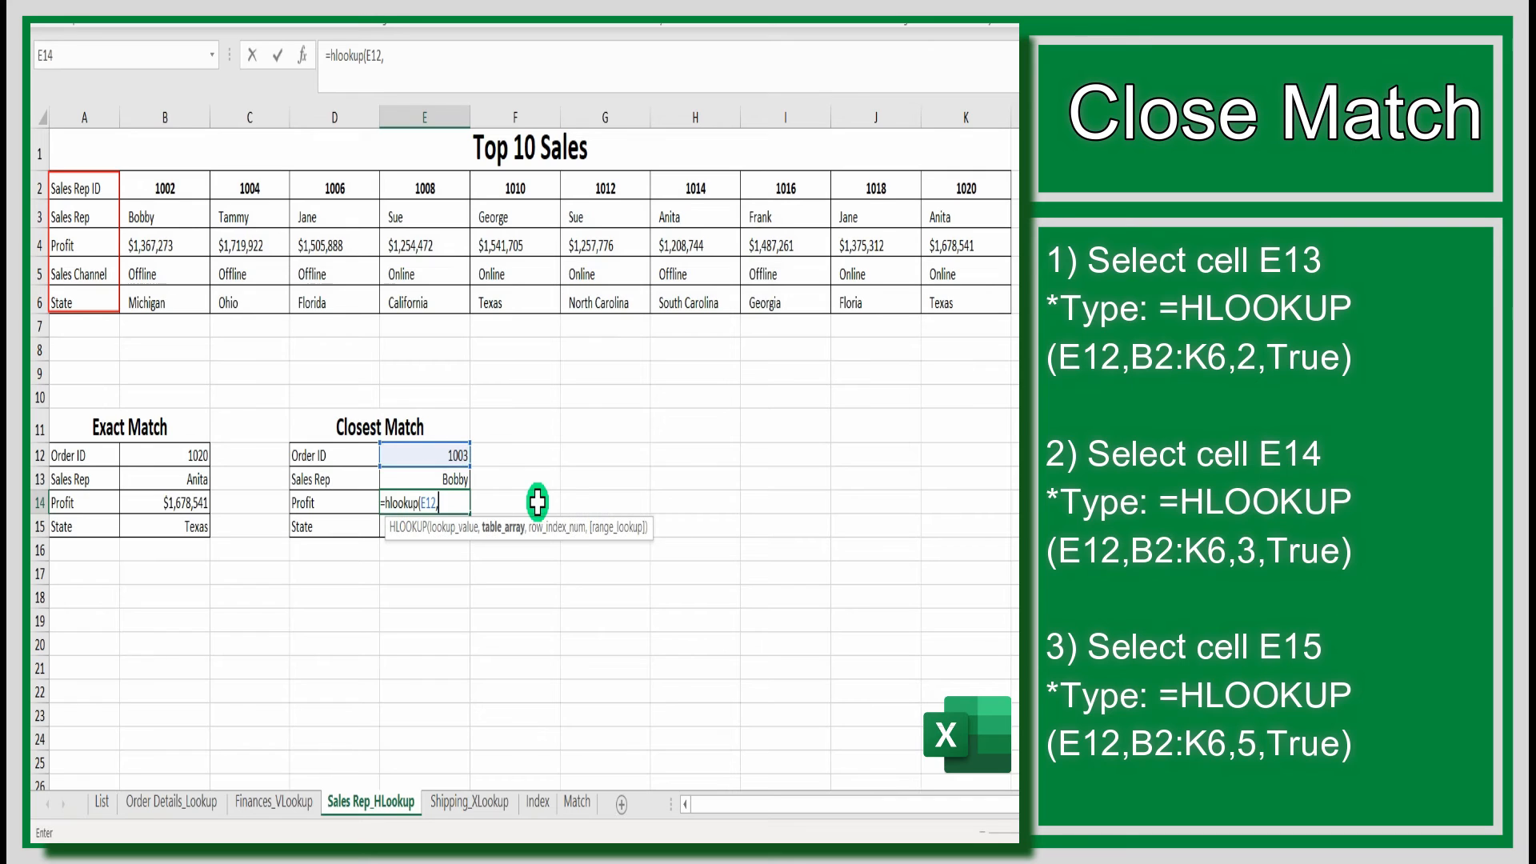
left_click_drag(152, 192, 997, 301)
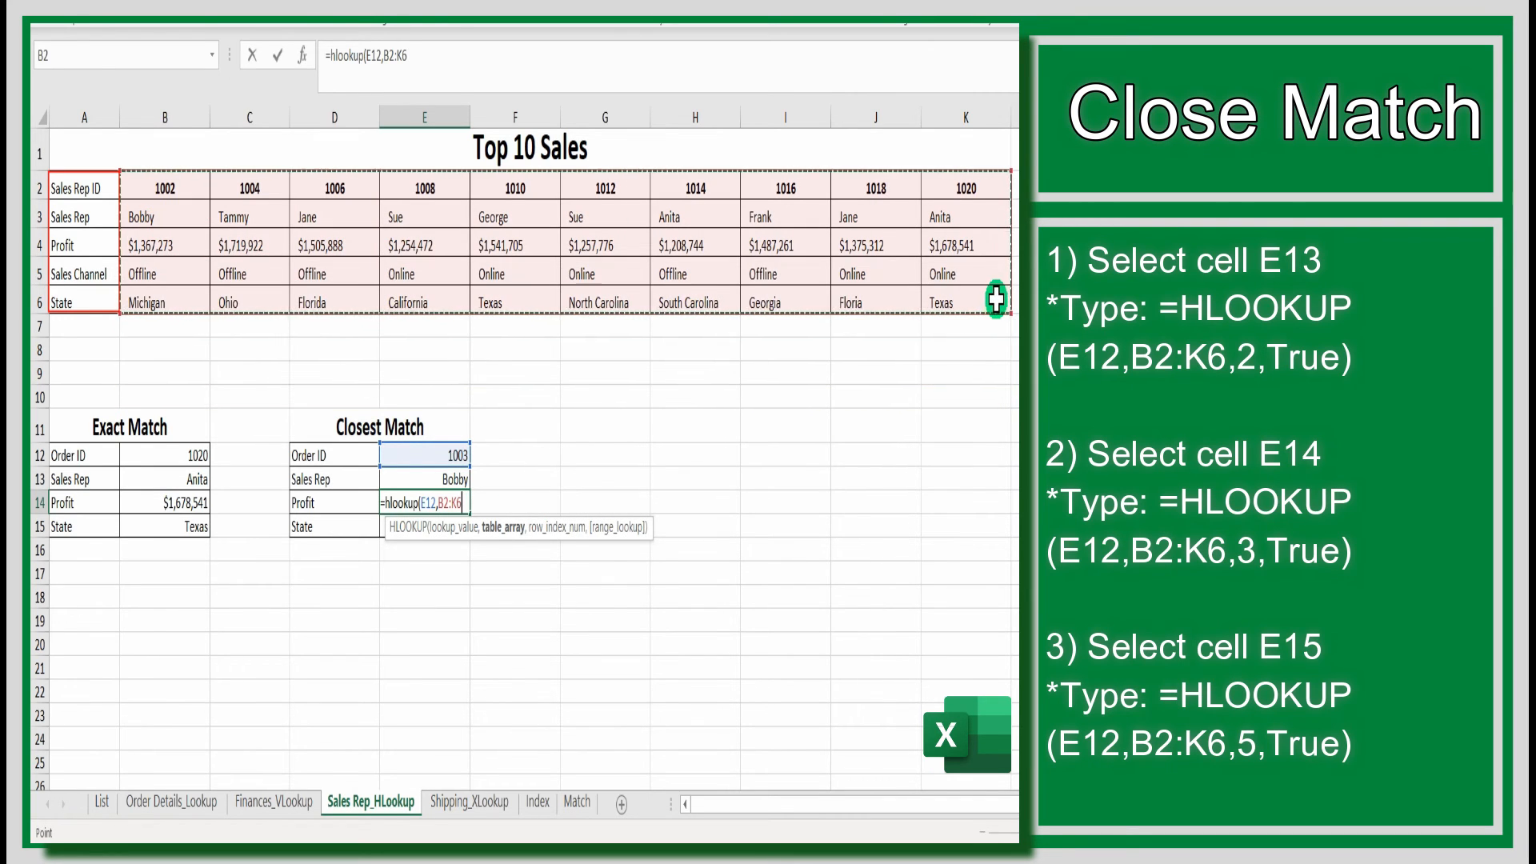
type(",")
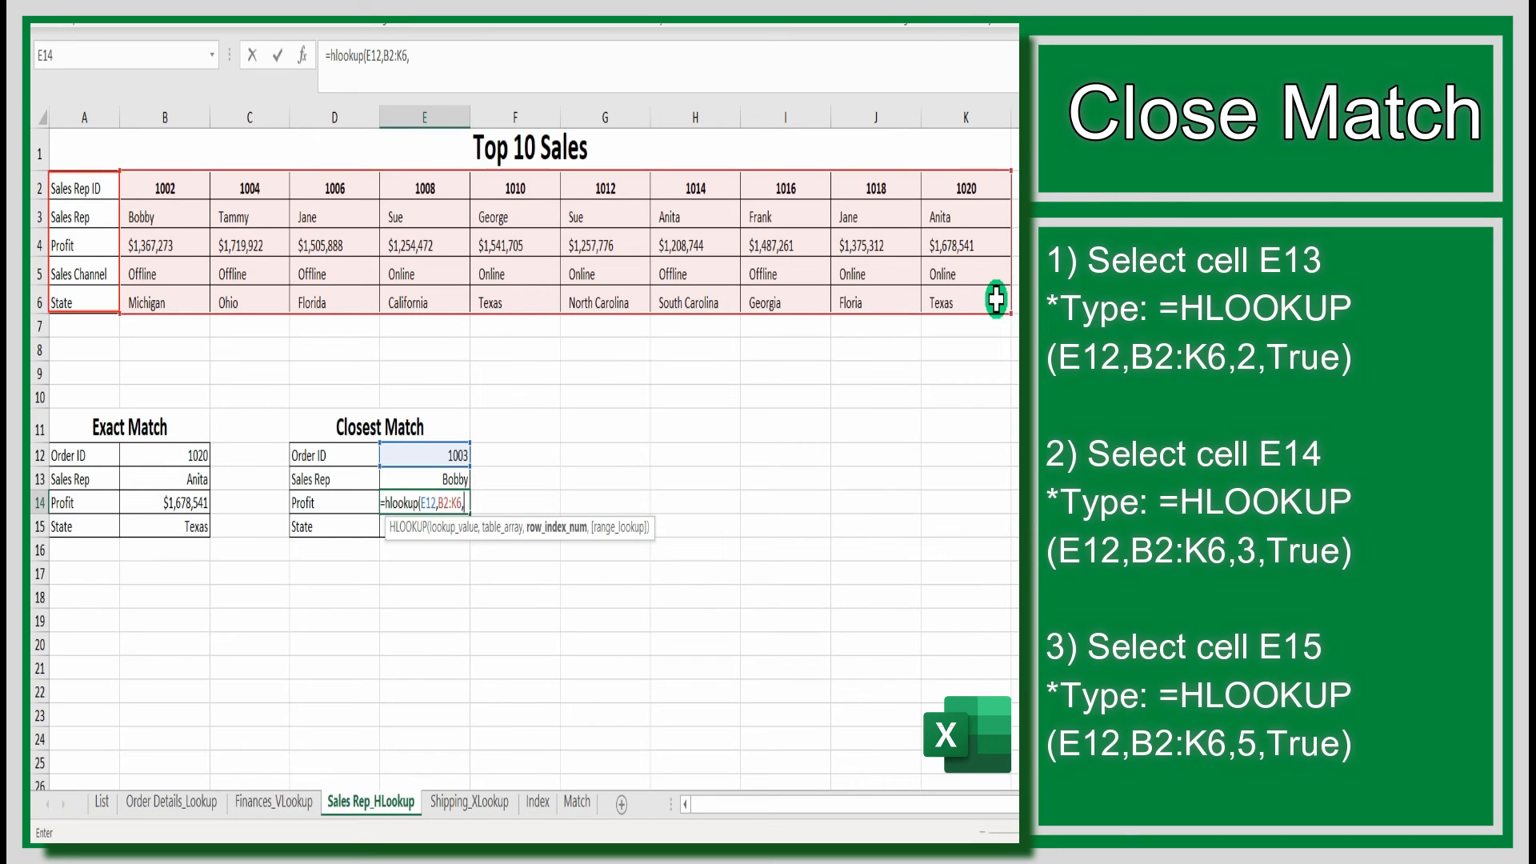
type("3")
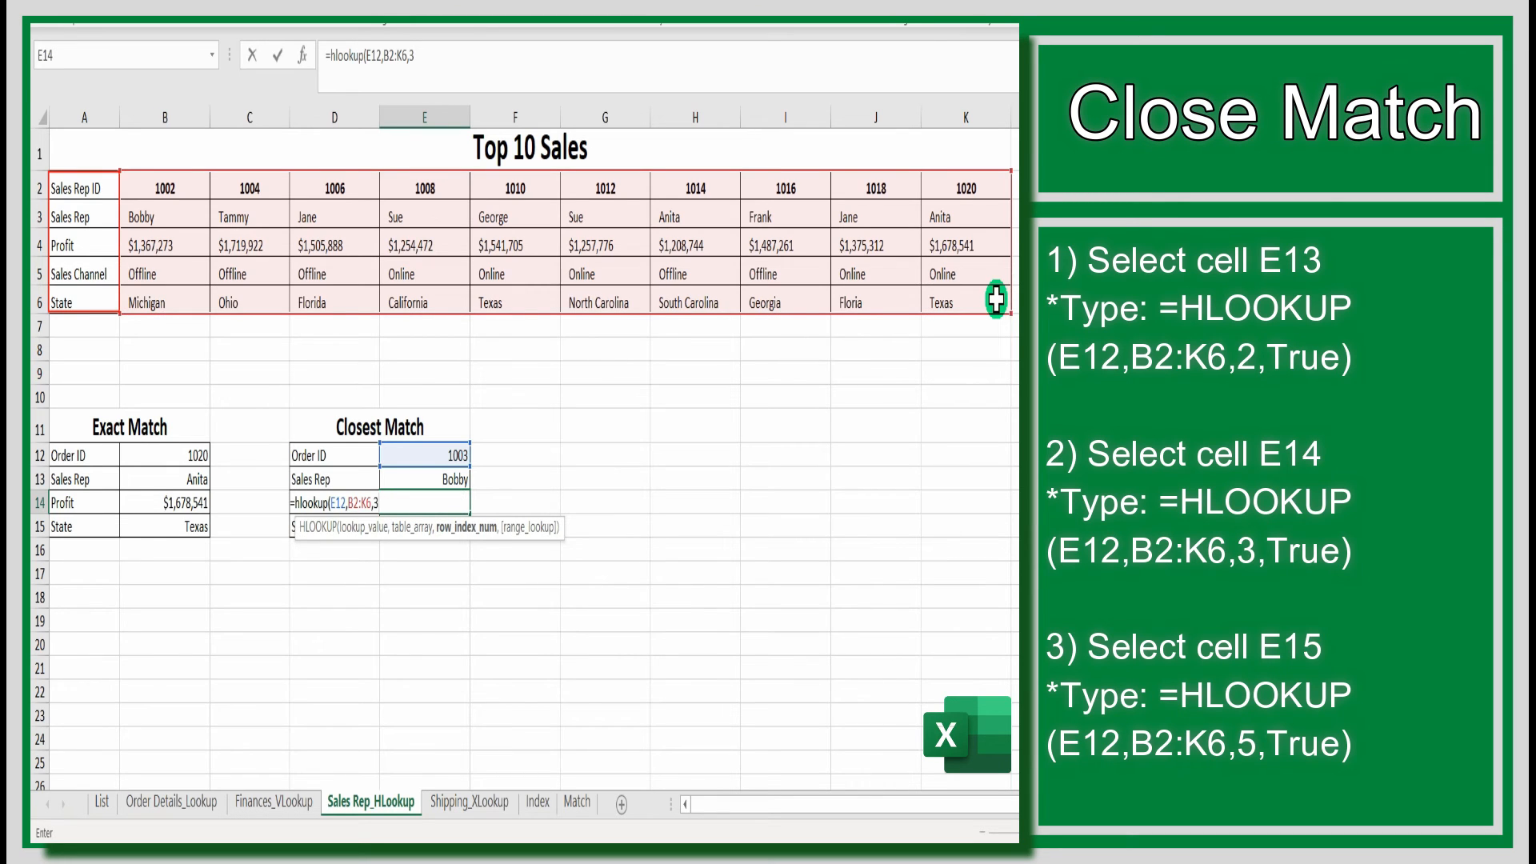
type(",tr")
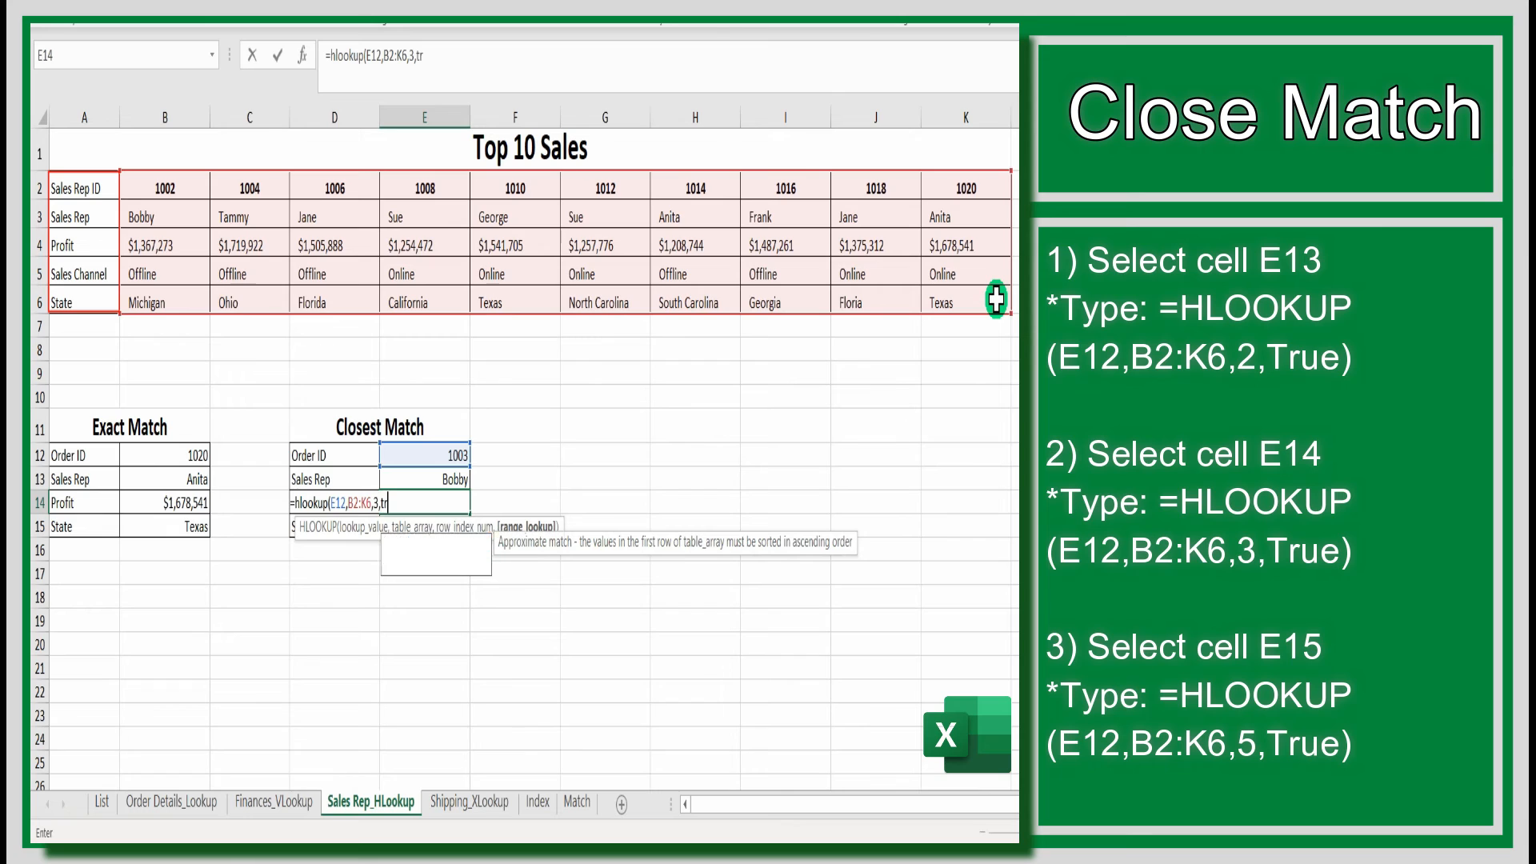
type("ue)")
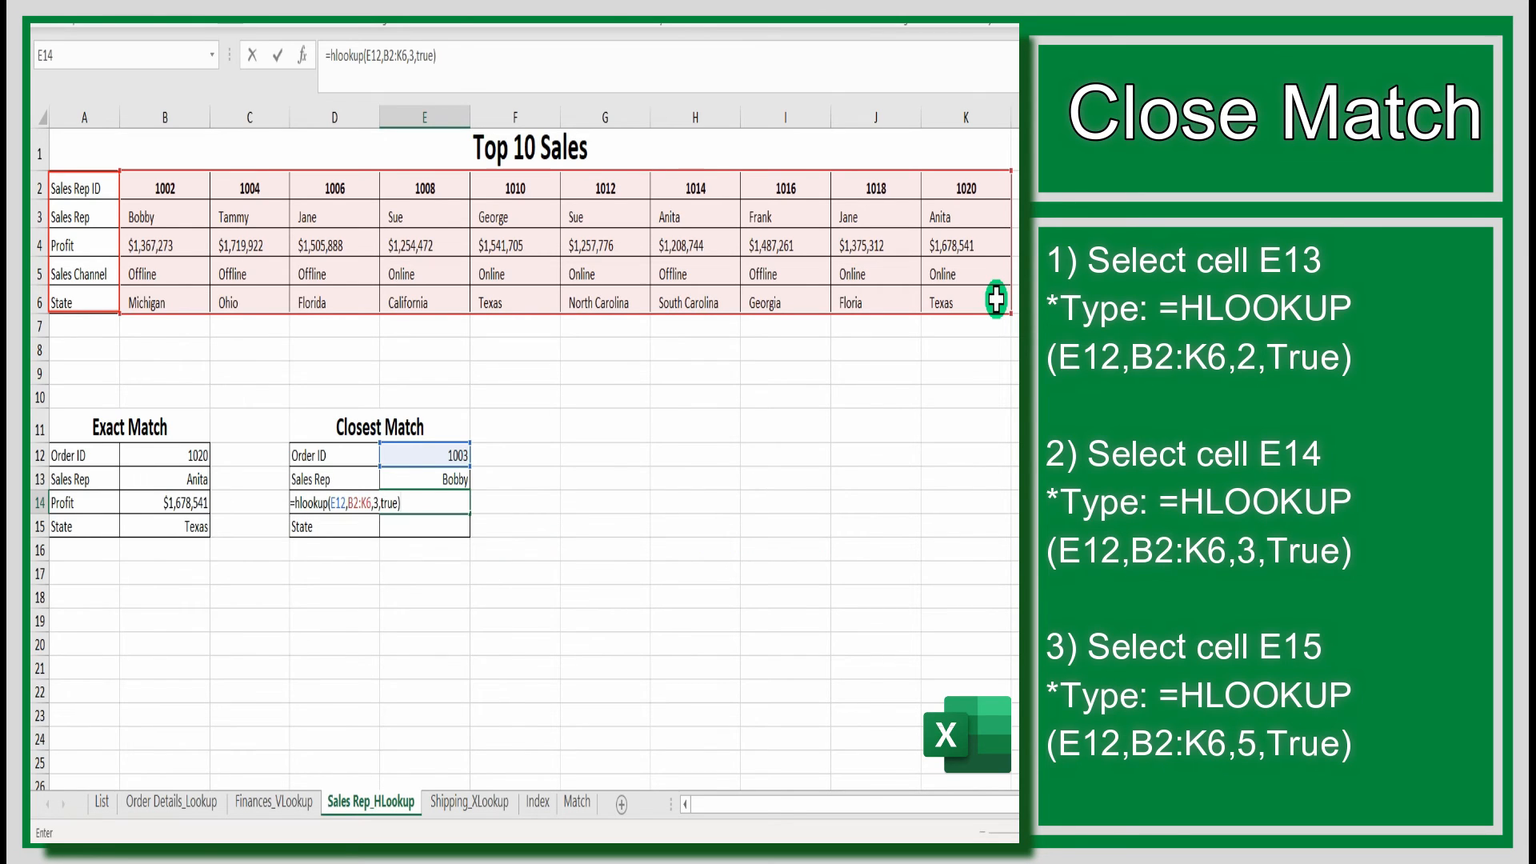
key("Return")
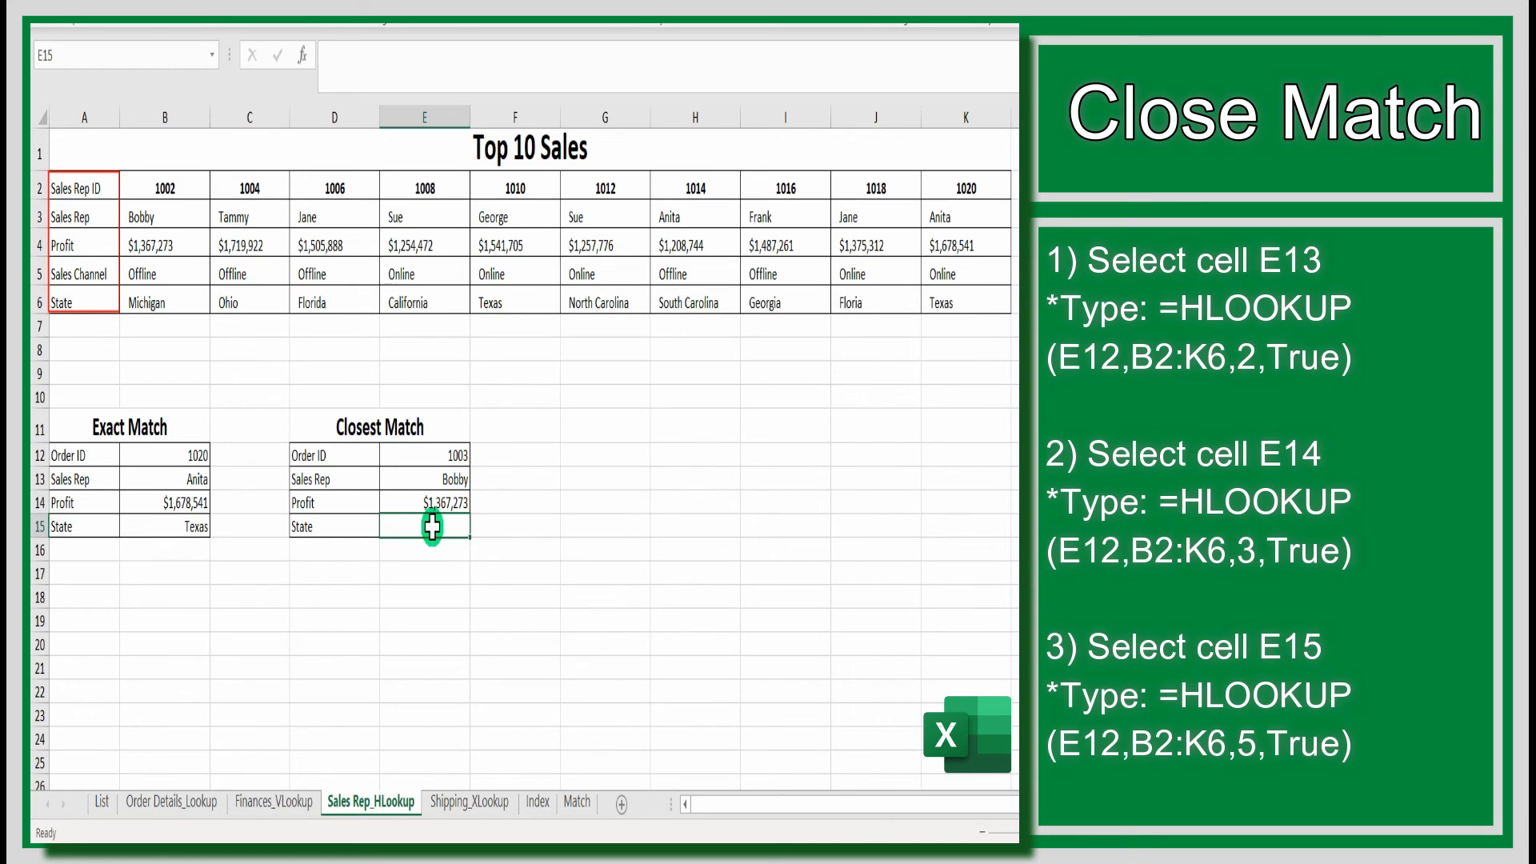
Enter =HLOOKUP(E12,B2:K6,5,TRUE) in the Closest Match State cell E15.
type("=hlookup")
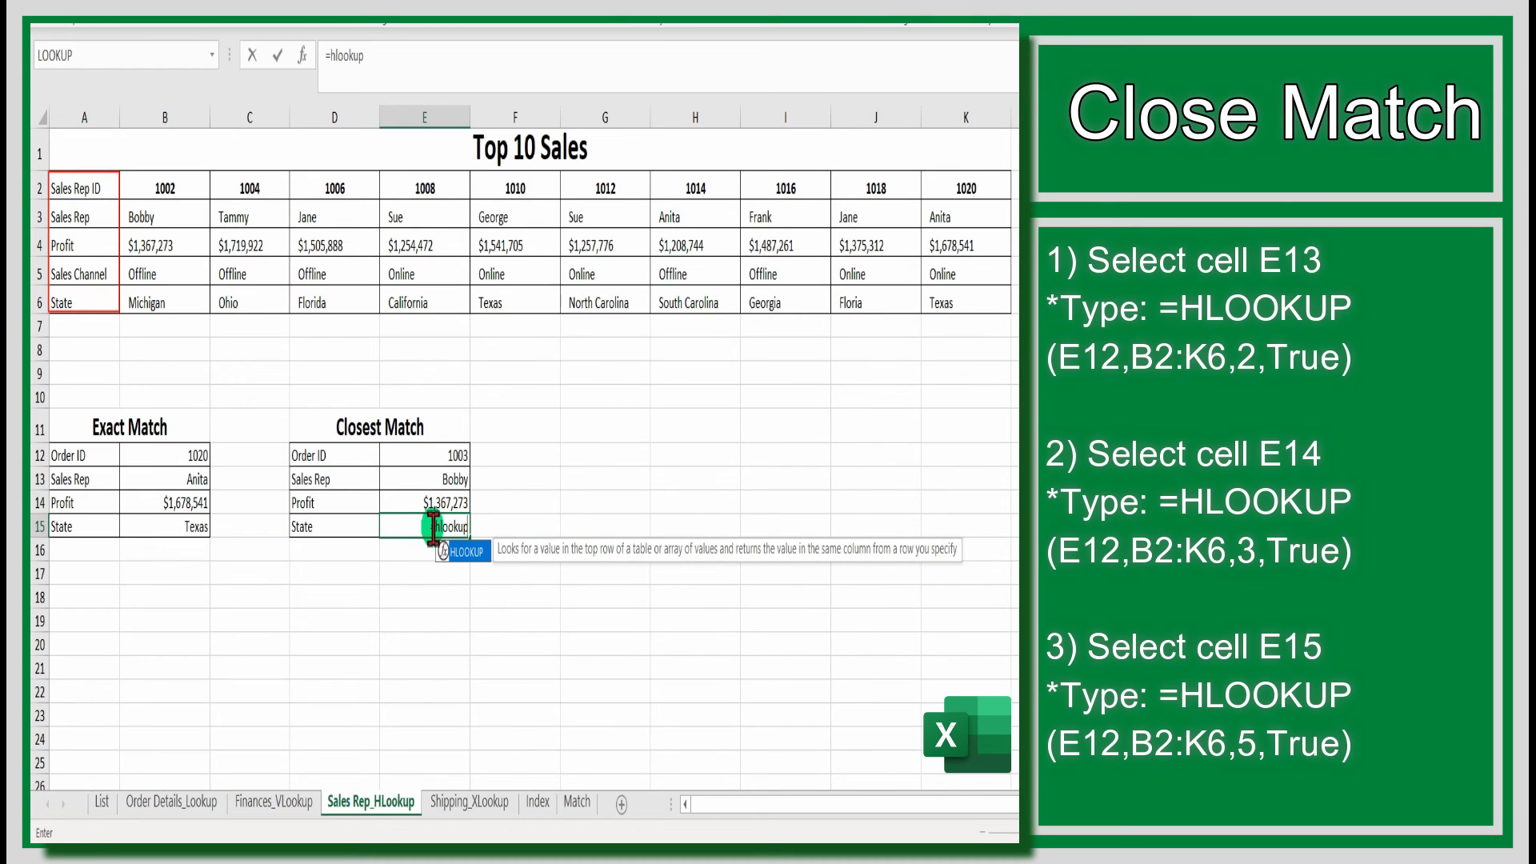
type("(")
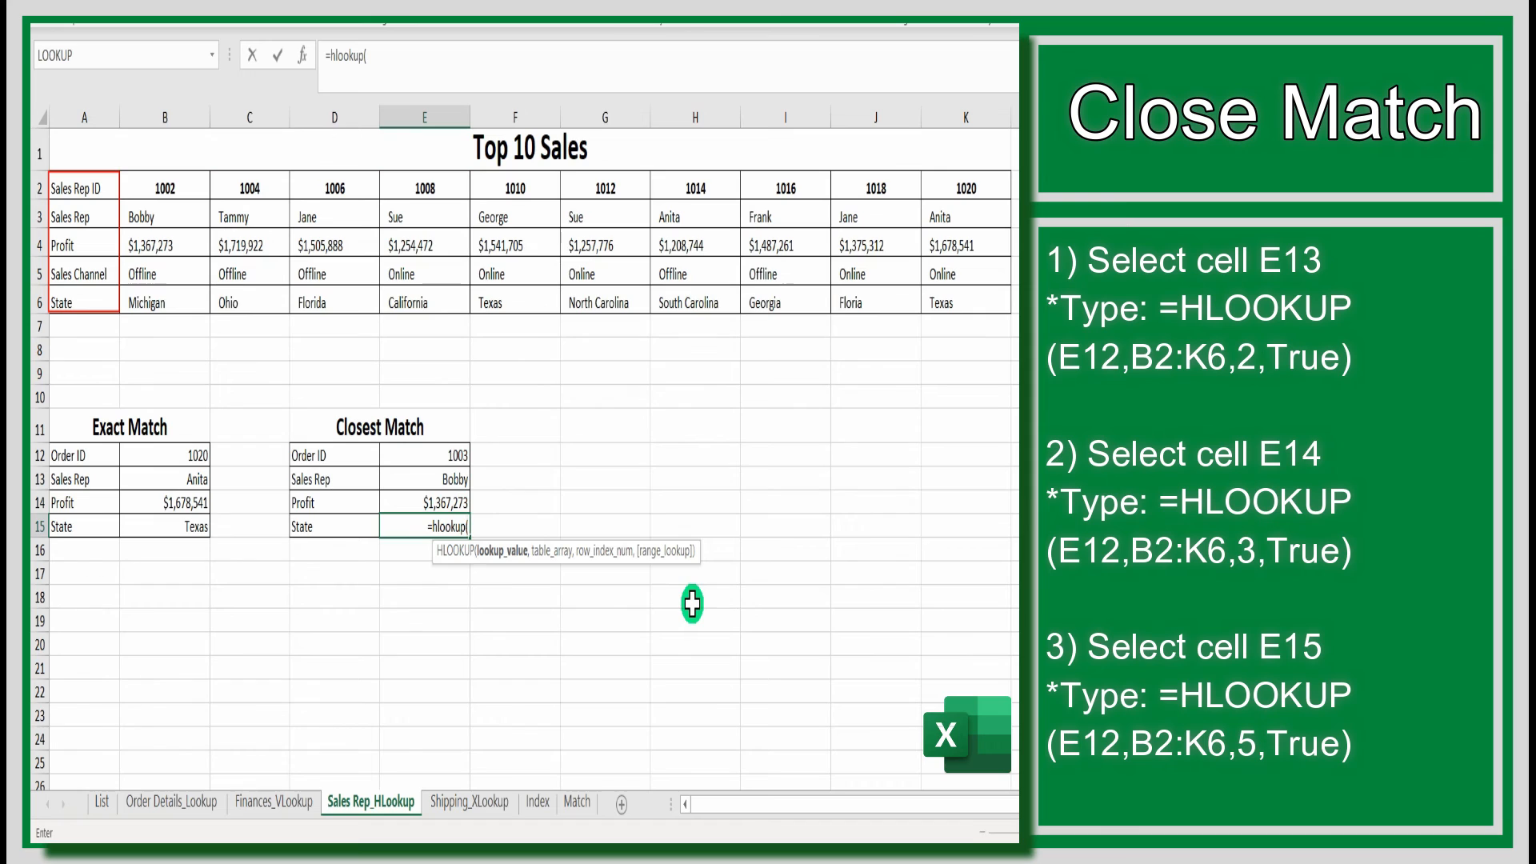
left_click(447, 455)
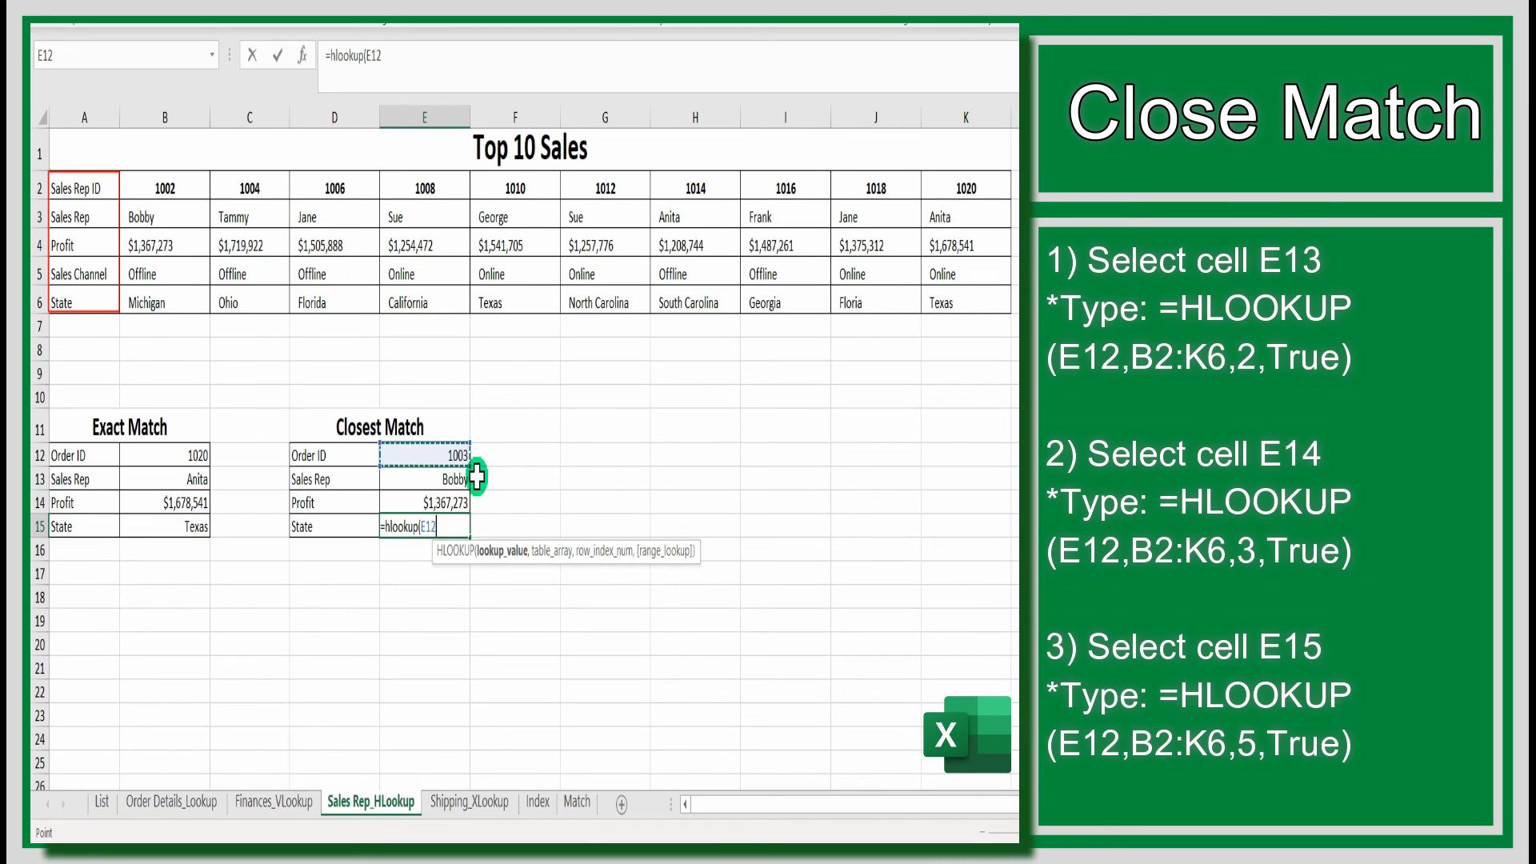
type(",")
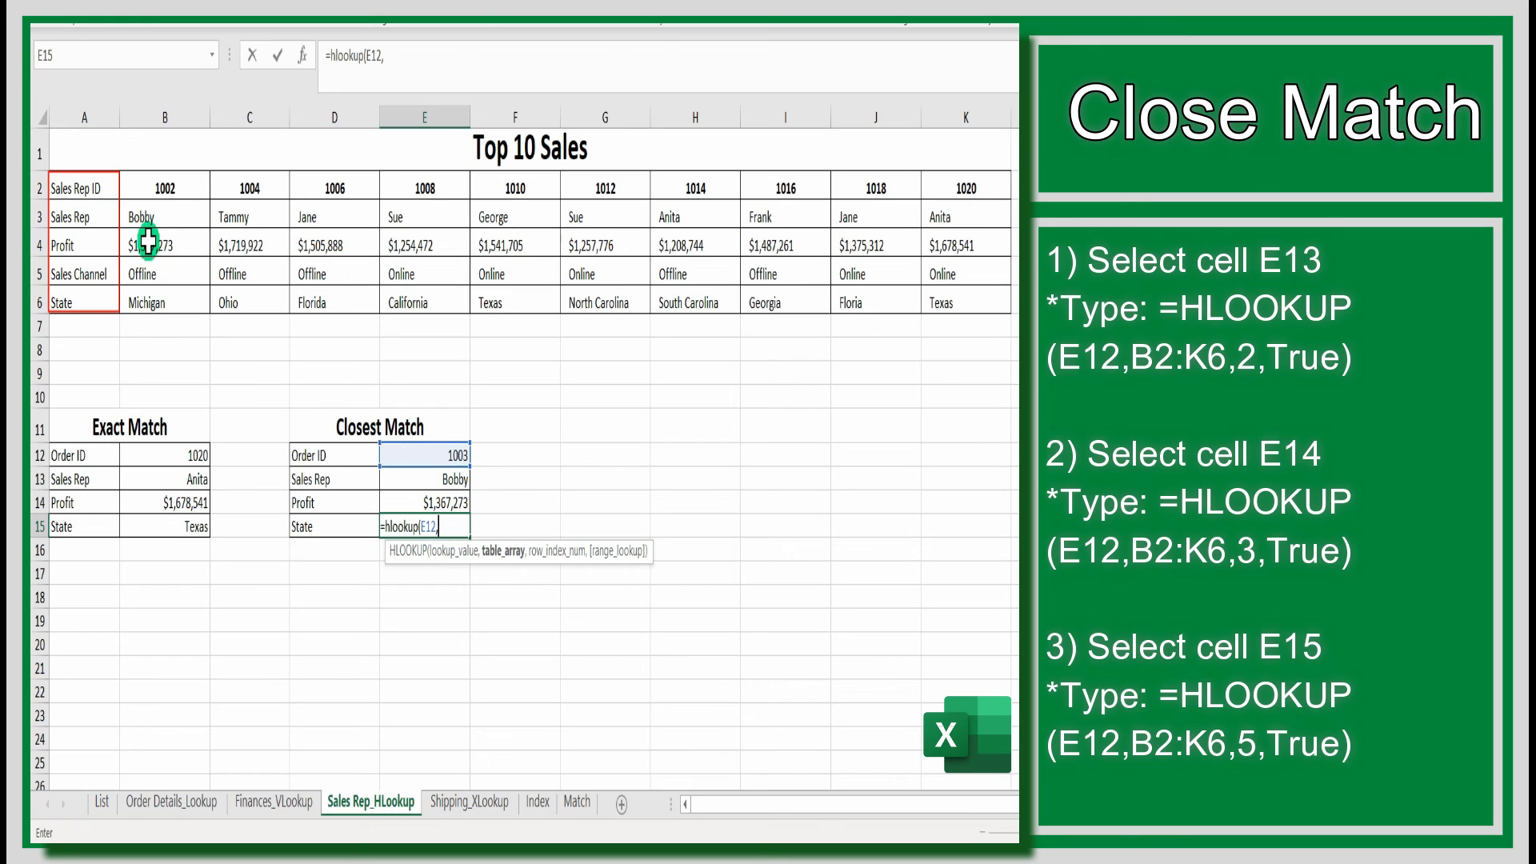
left_click_drag(156, 184, 942, 291)
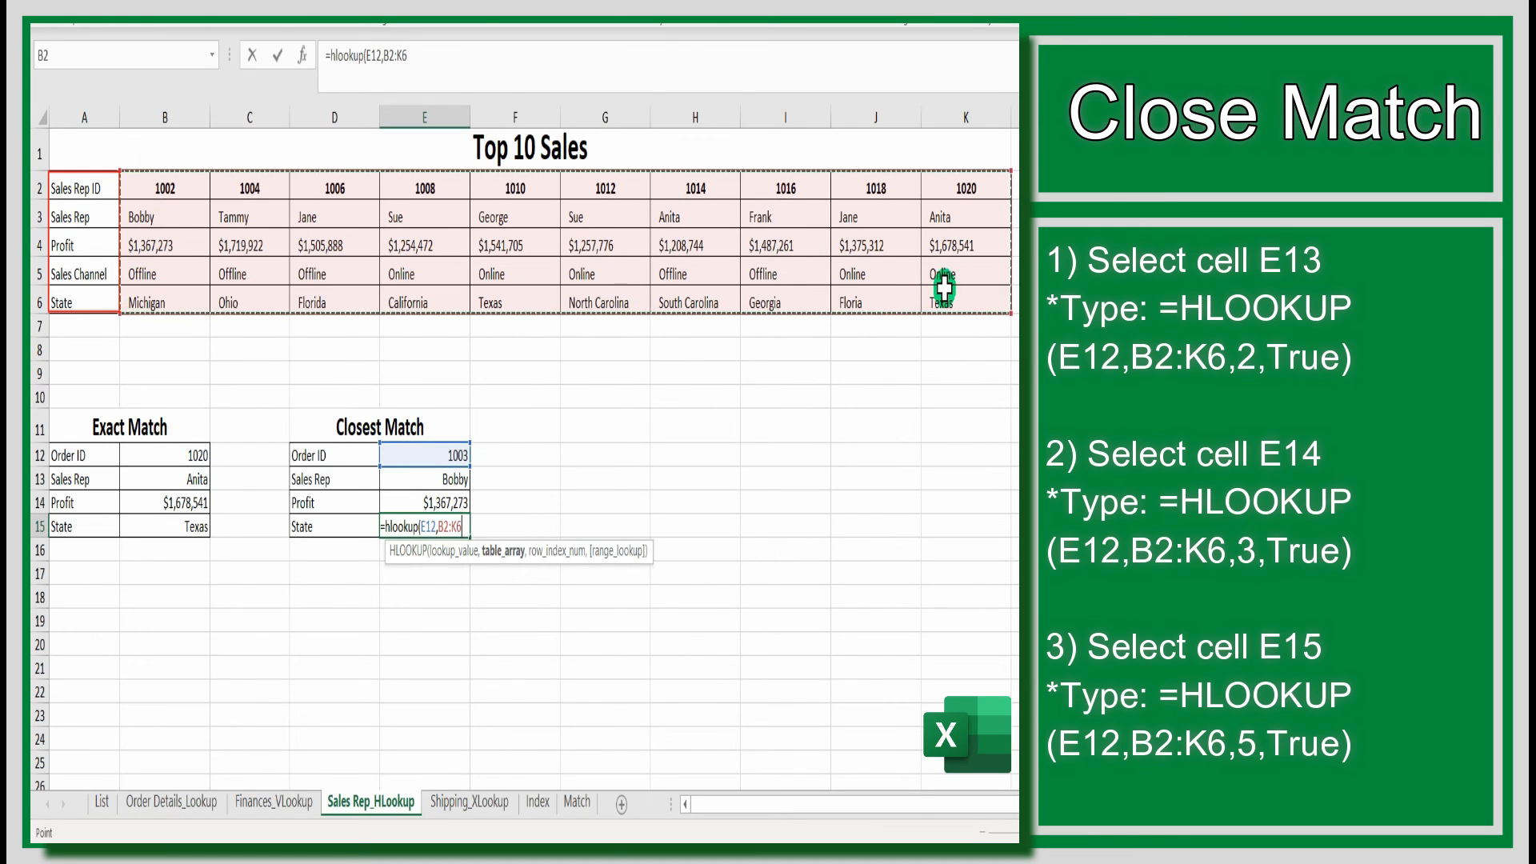
type(",")
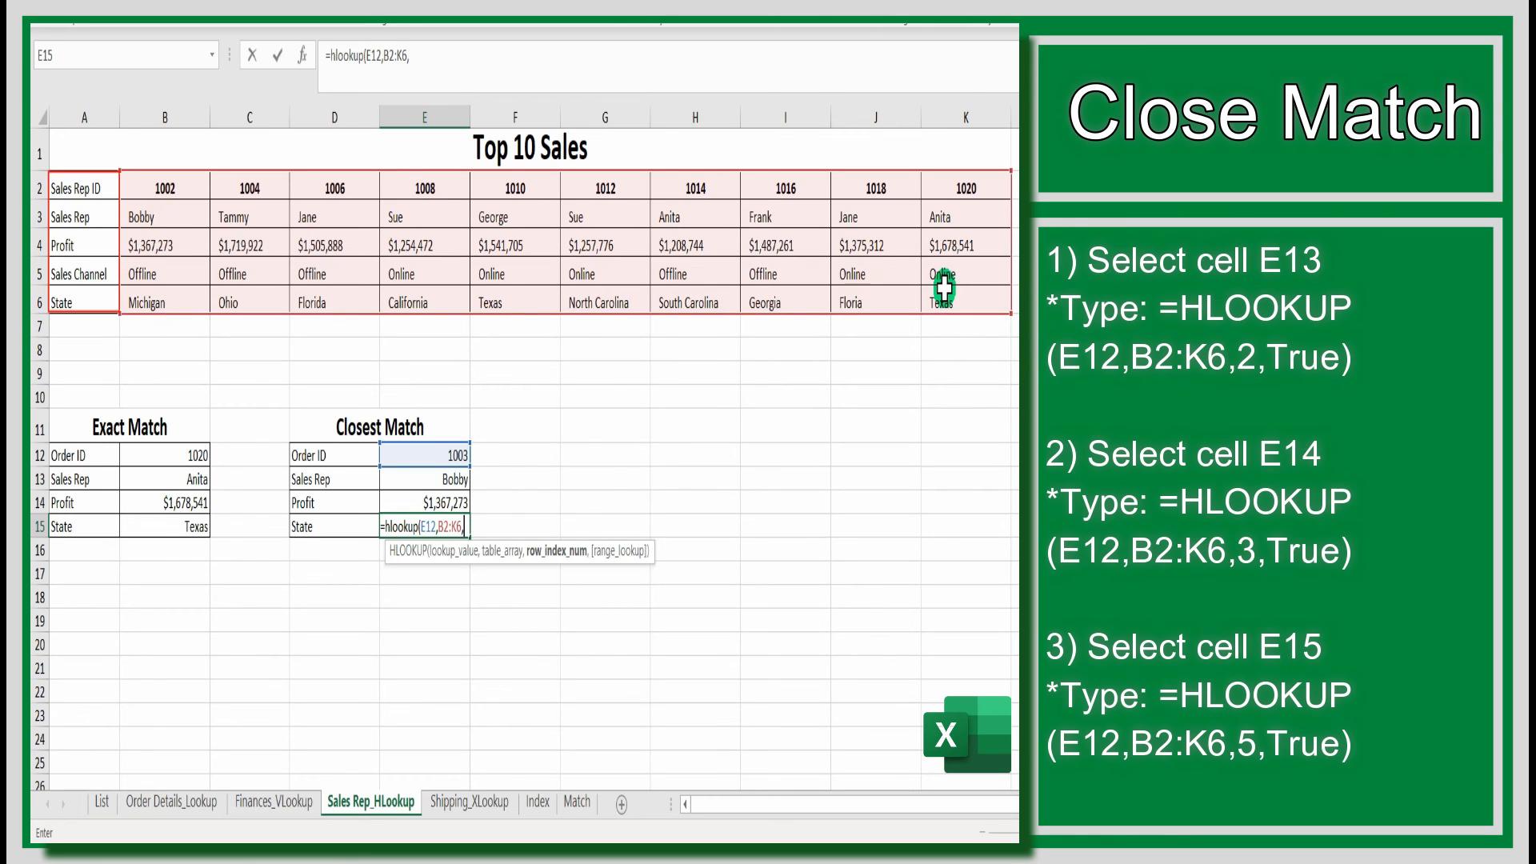
type("5")
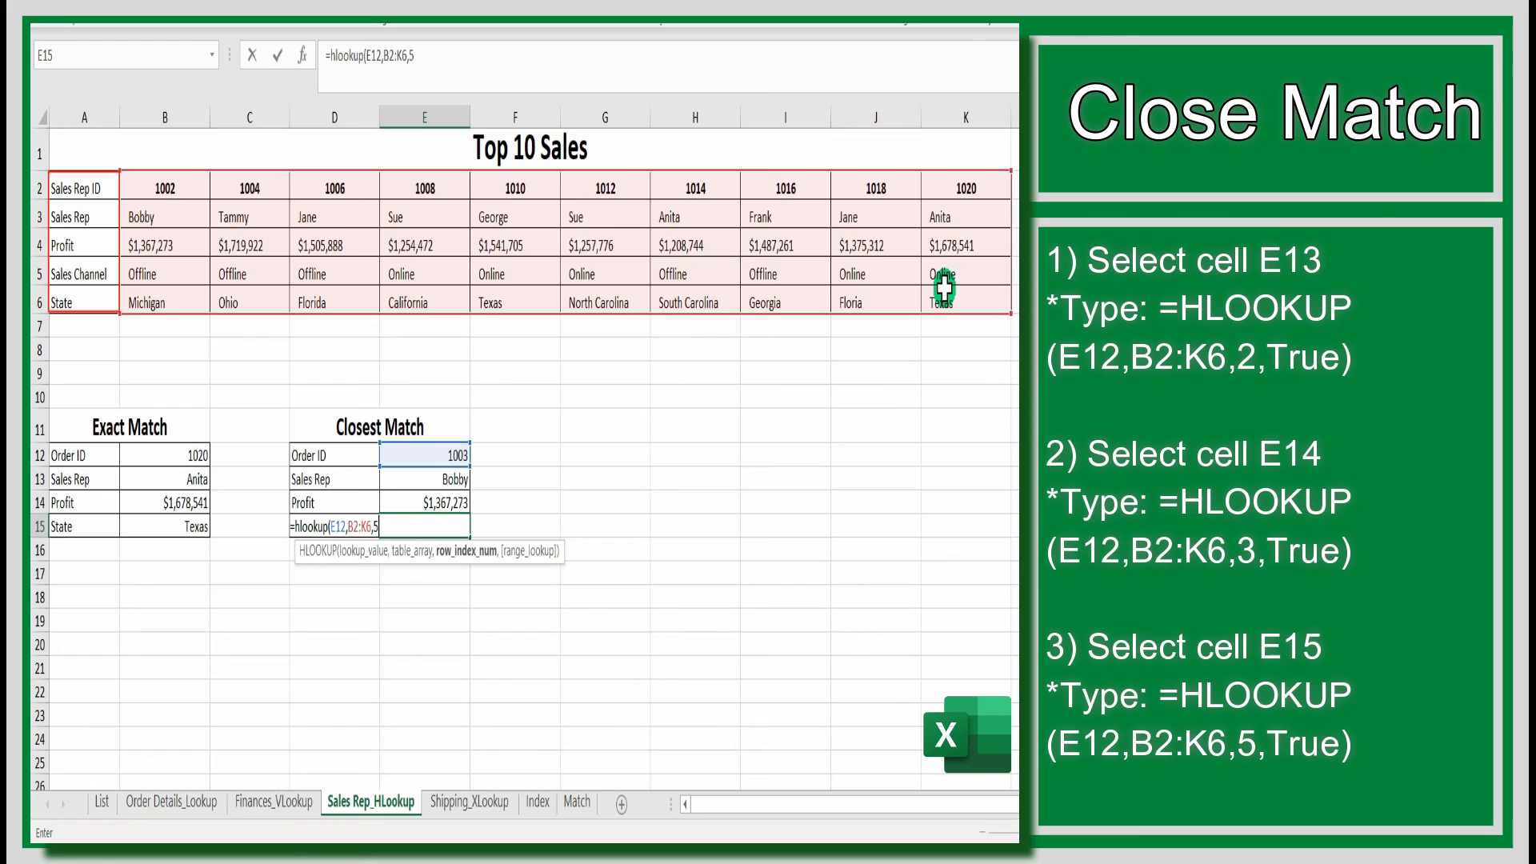
type(",t")
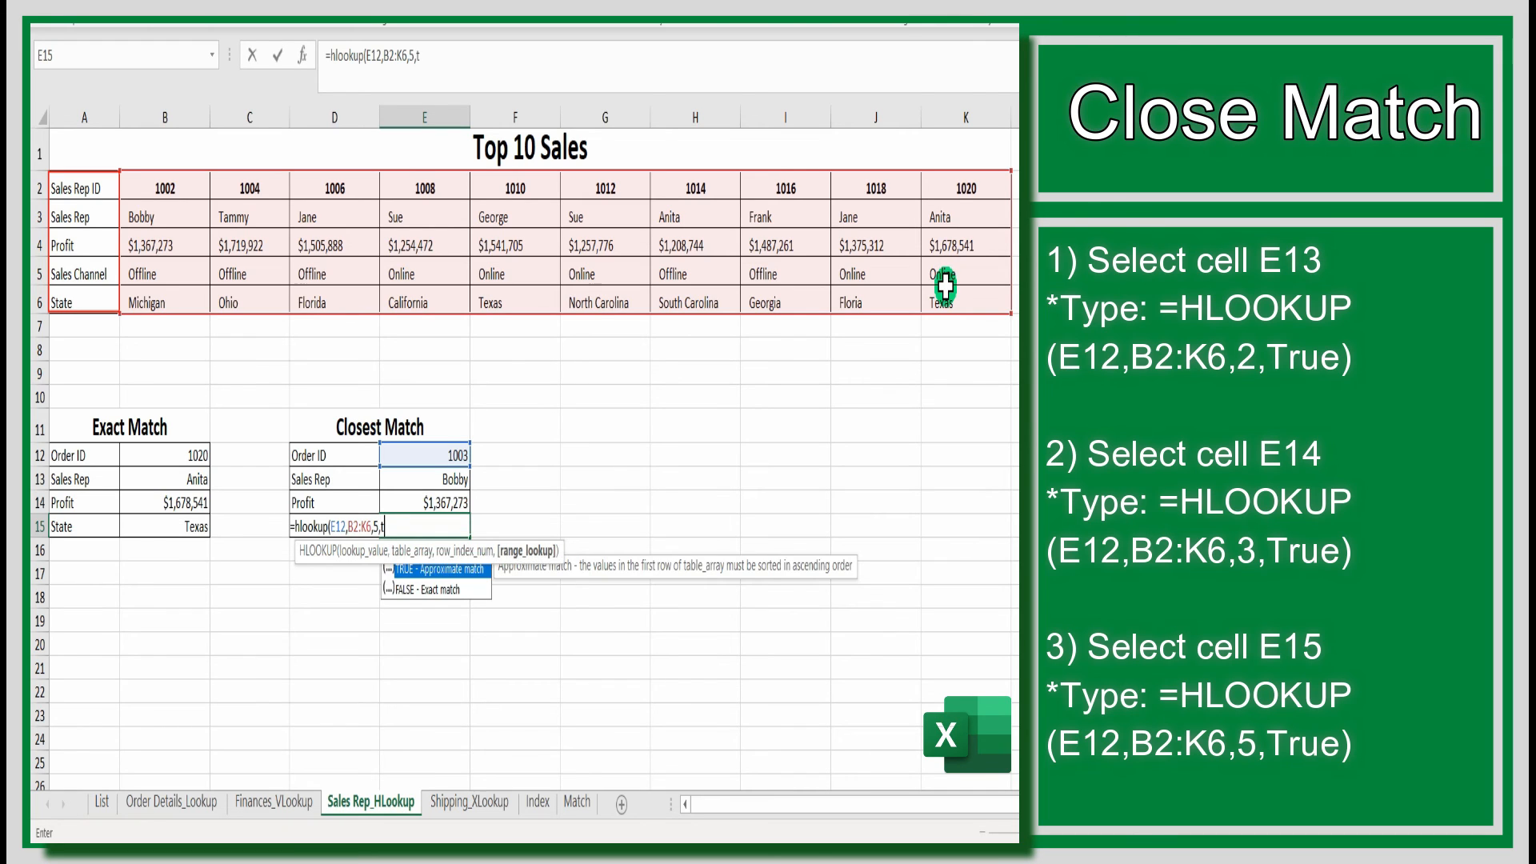
type("rue)")
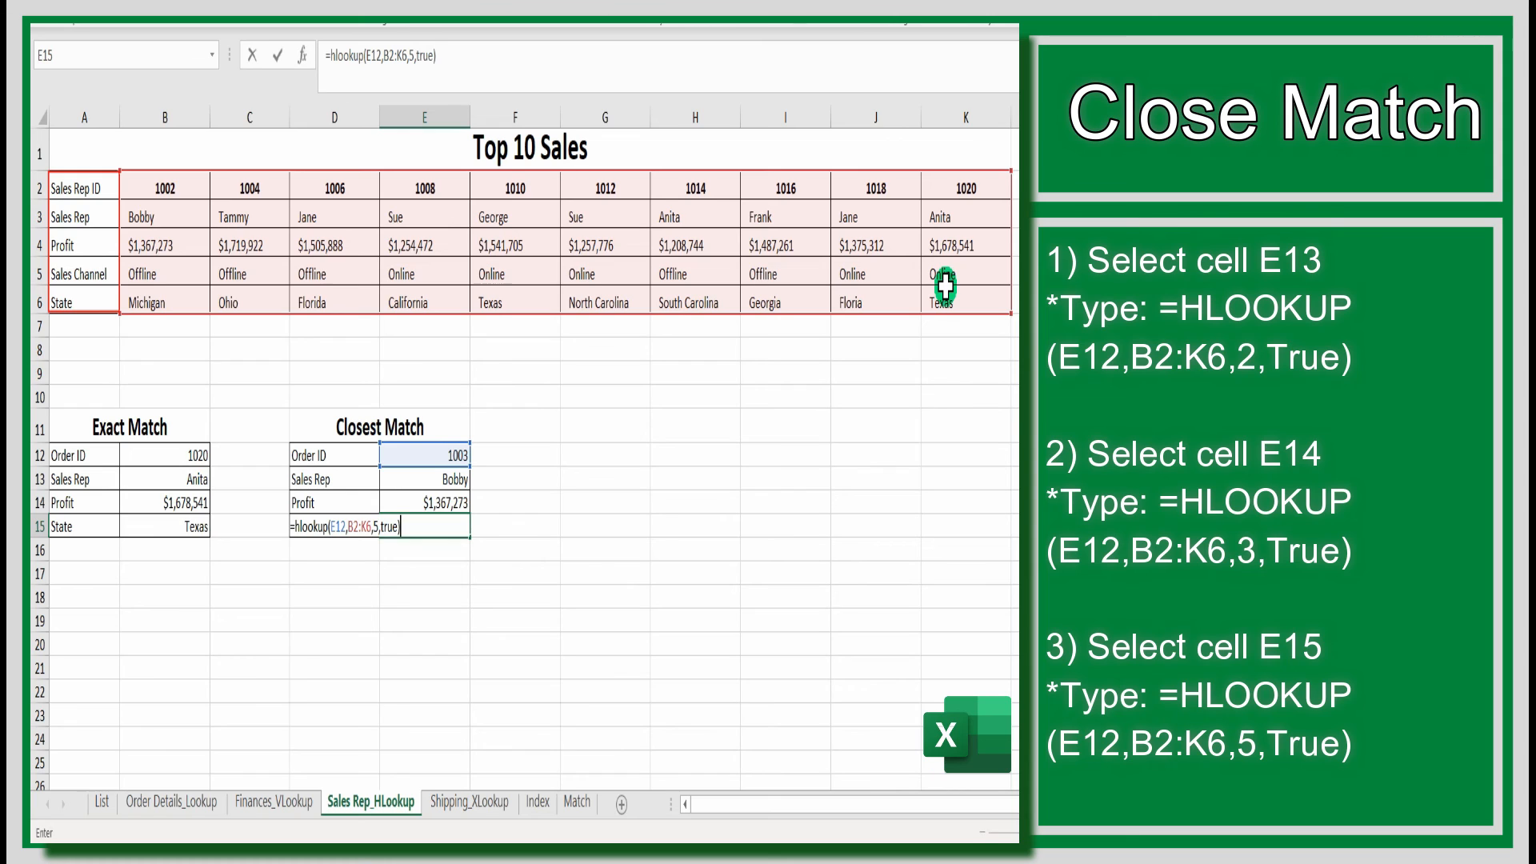
key("Return")
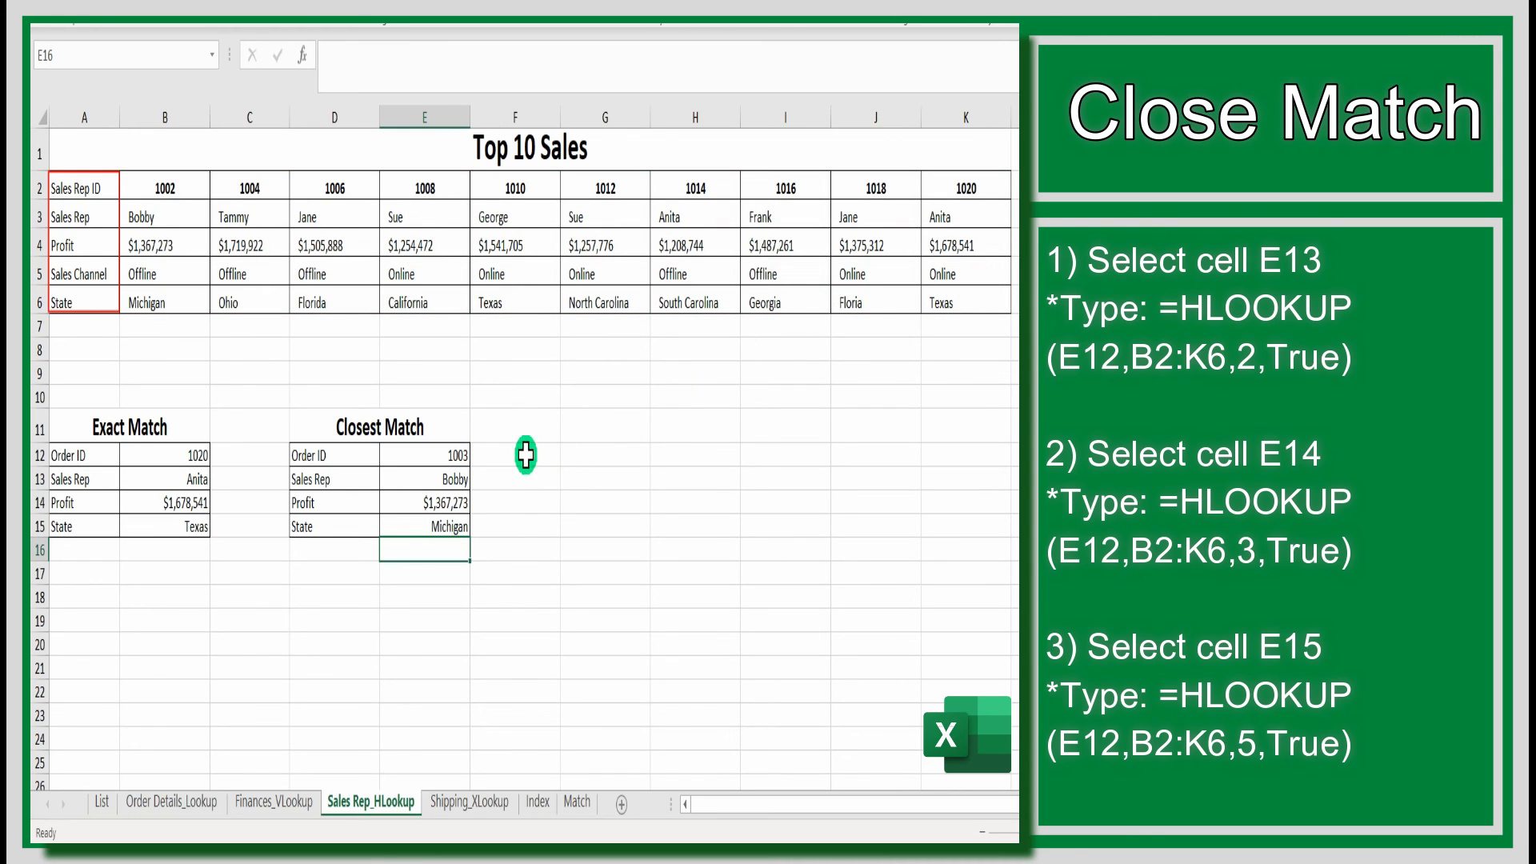
Test the Closest Match formulas by entering the lookup IDs 1009 and 1017 one after the other in cell E12.
left_click(456, 453)
type("1003")
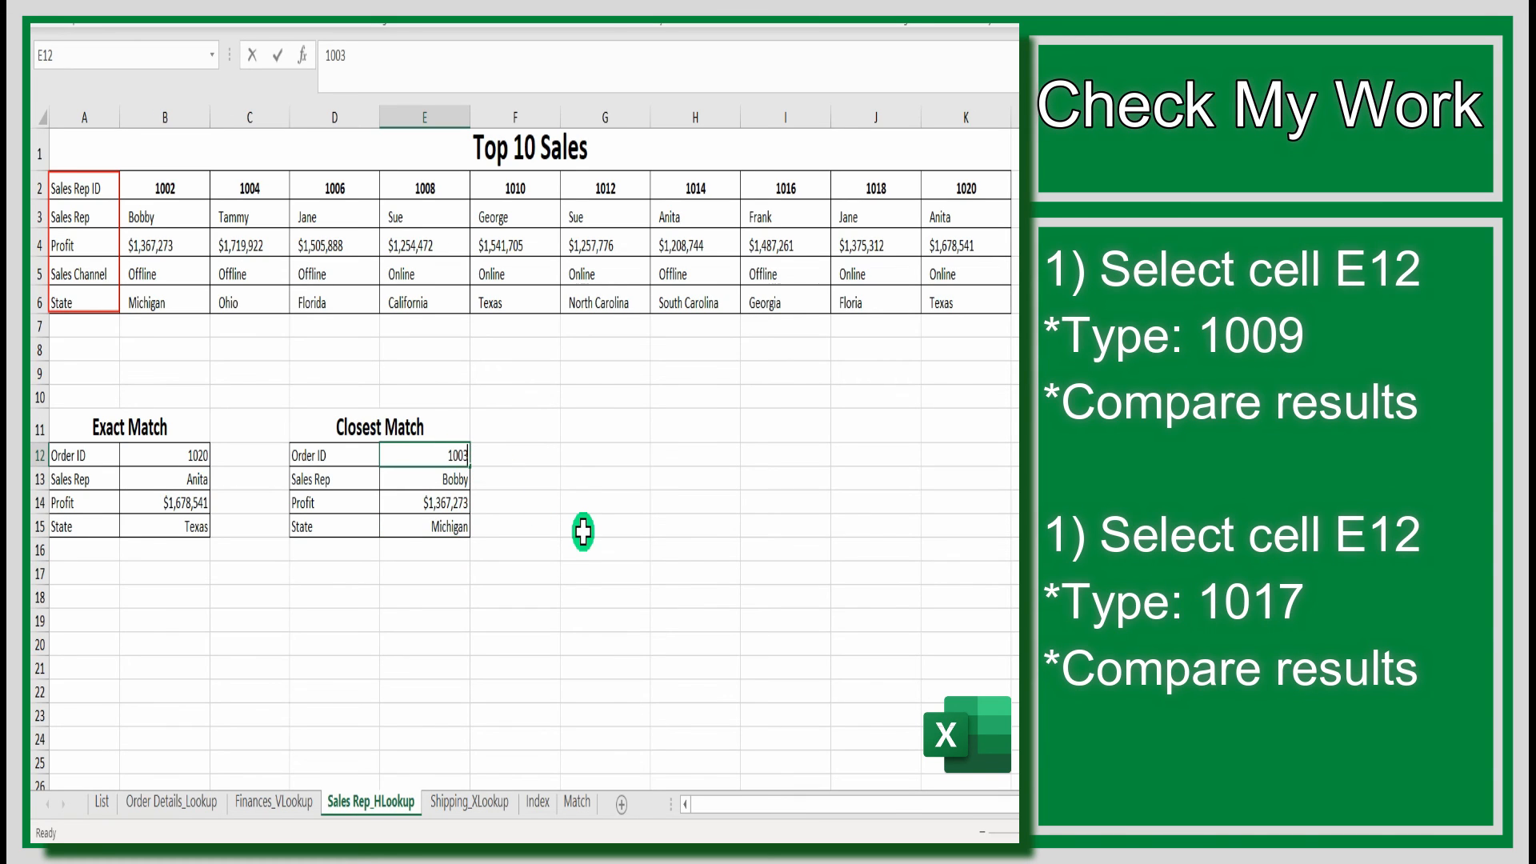
type("1009")
key("Return")
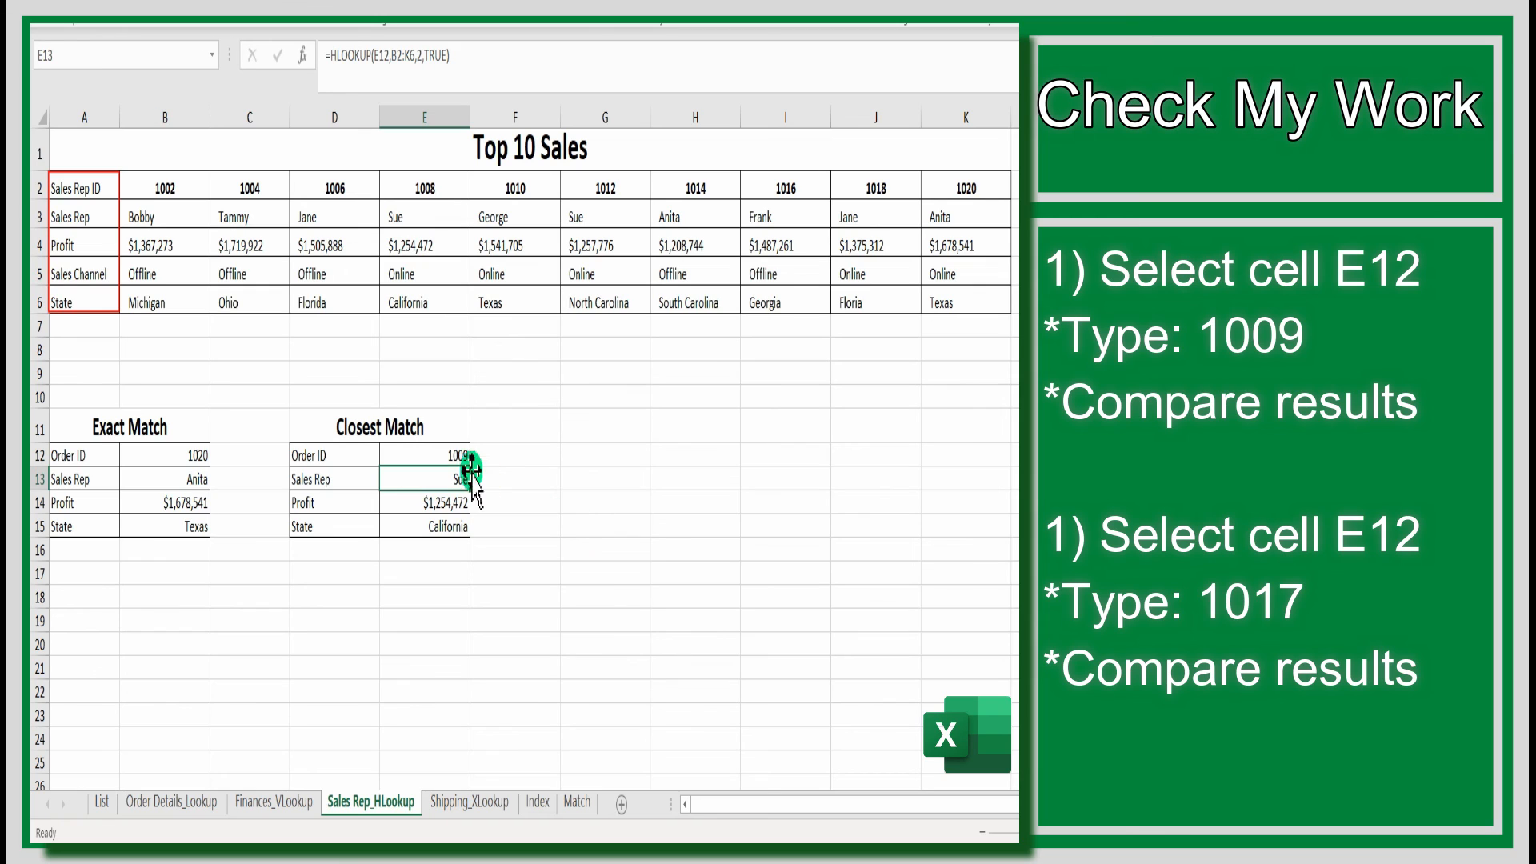
left_click(452, 456)
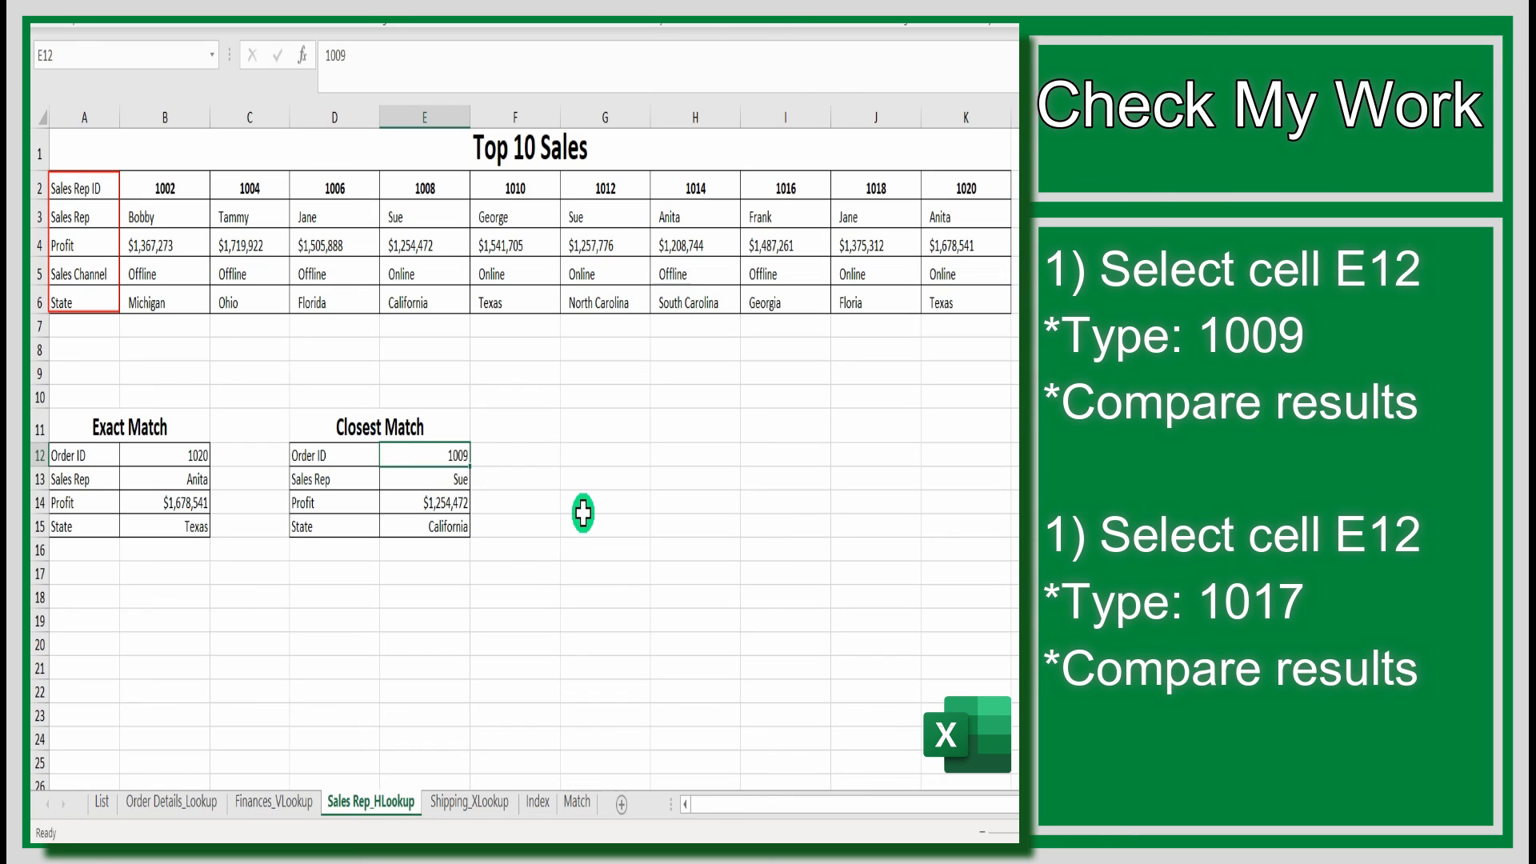
type("1017")
key("Return")
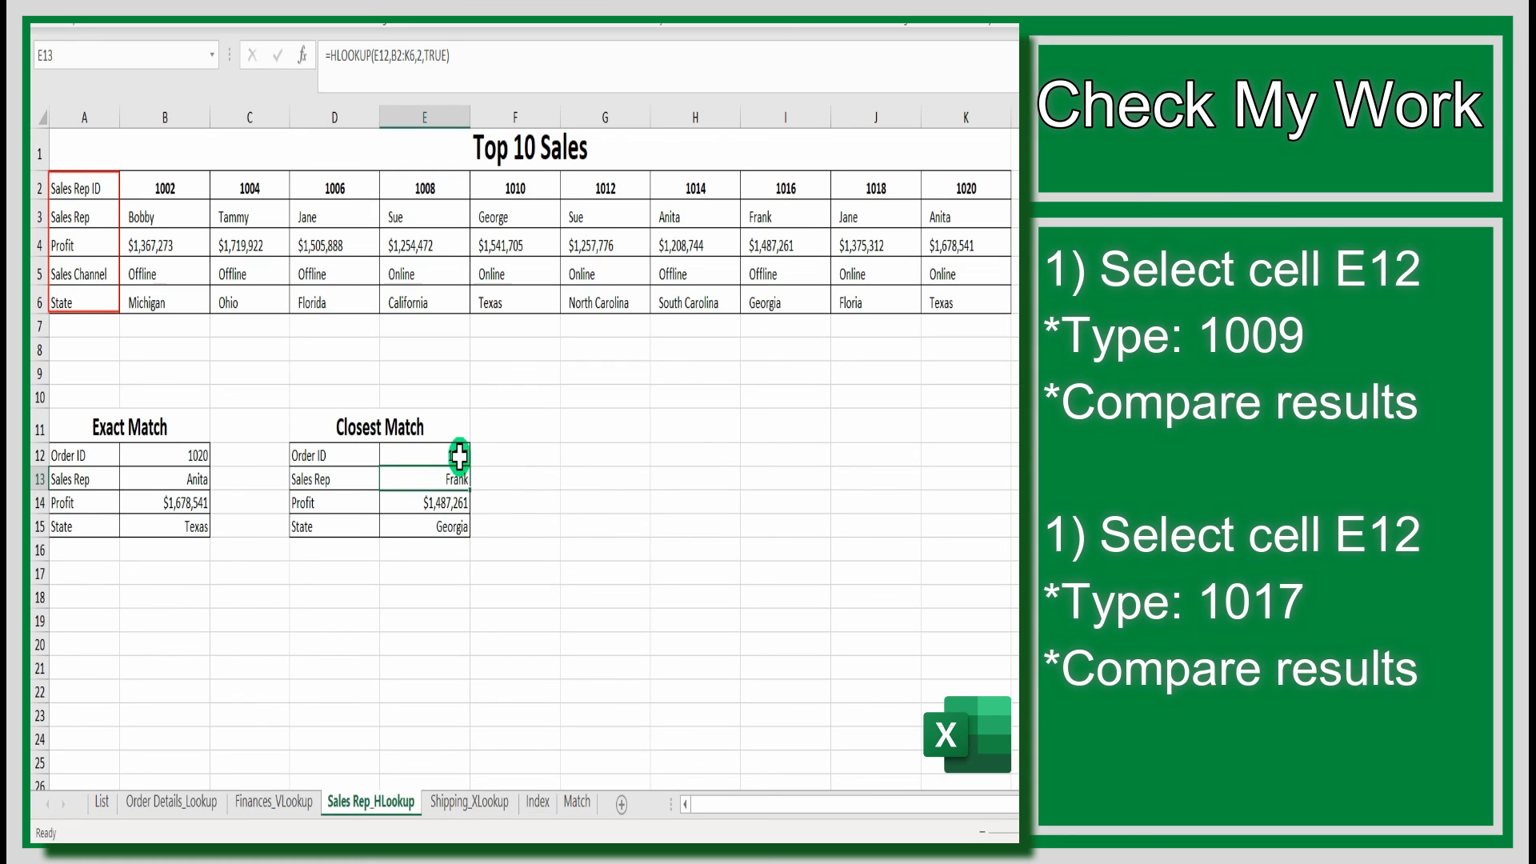
left_click(458, 456)
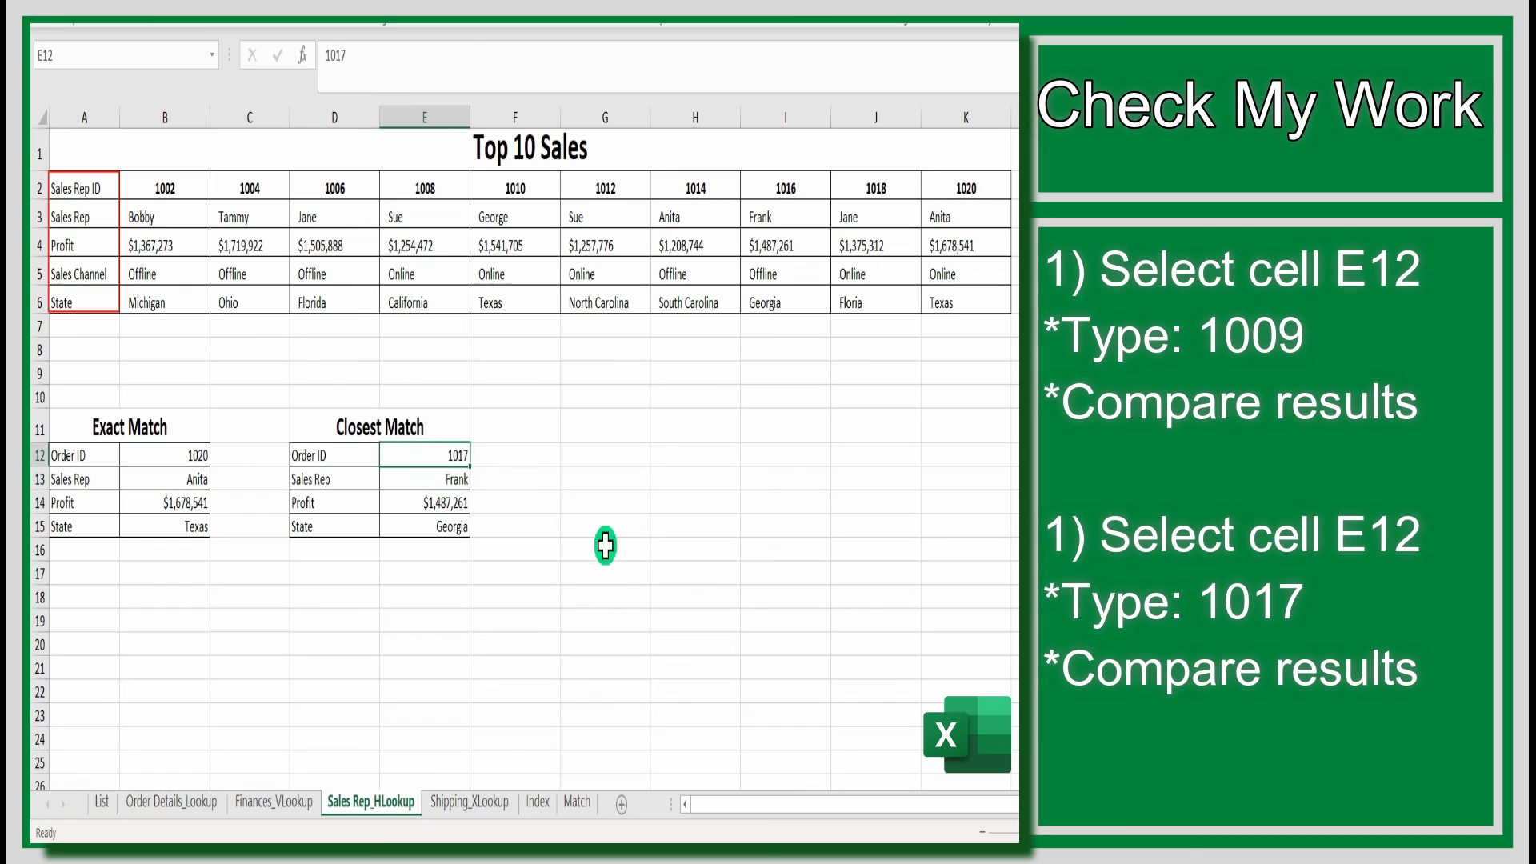